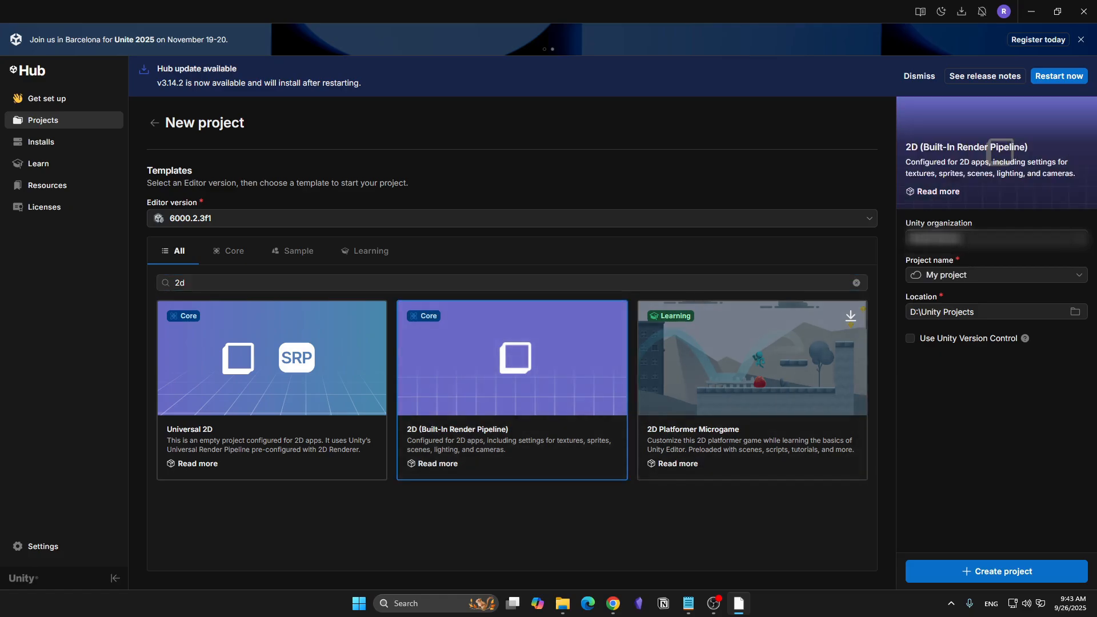
- Name the new 2D (Built-In Render Pipeline) project Simulation and create it
triple_click(953, 275)
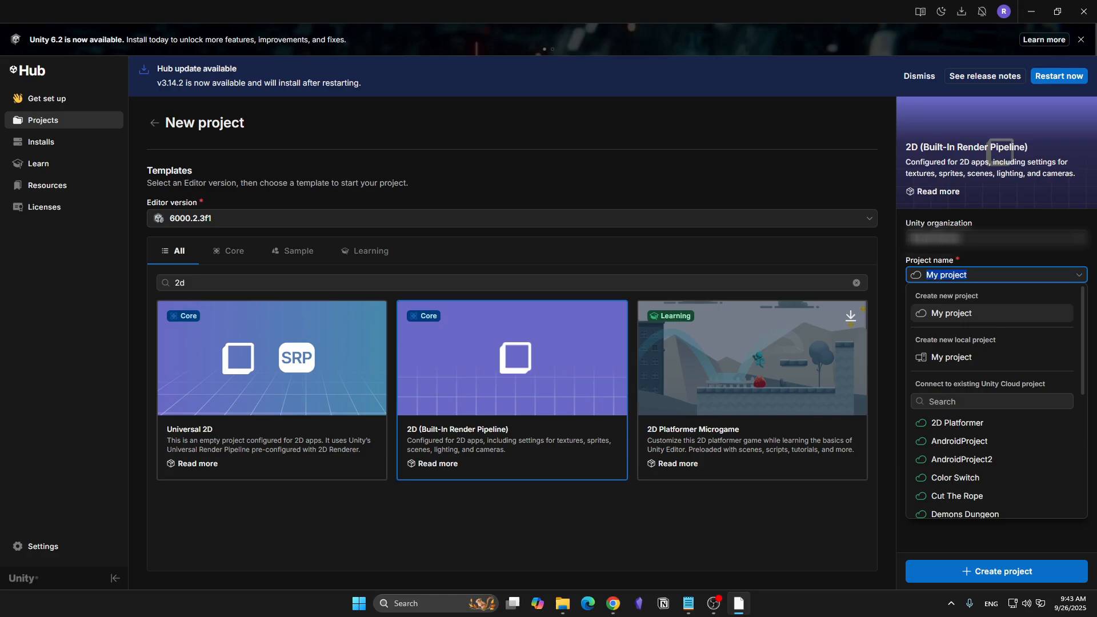
text(Simulat)
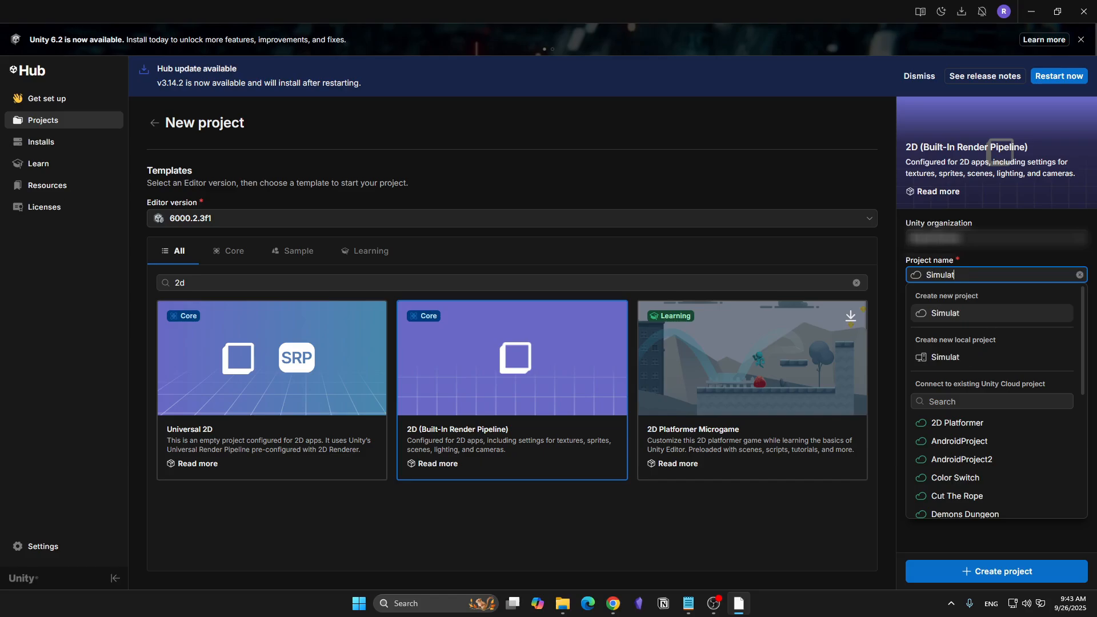
text(ion)
key(Return)
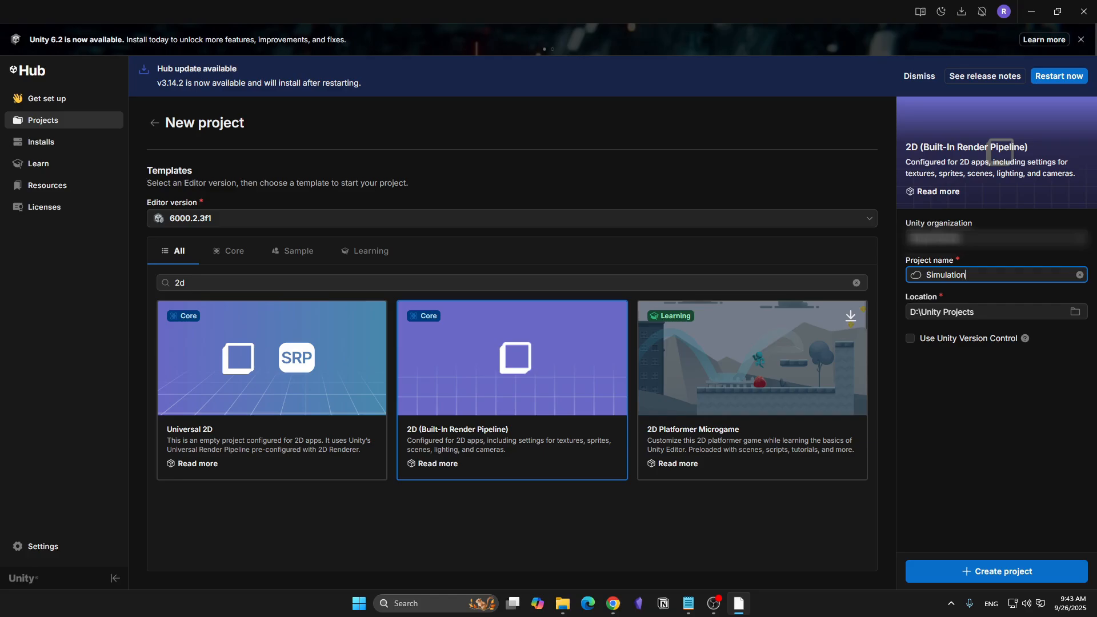
click(996, 572)
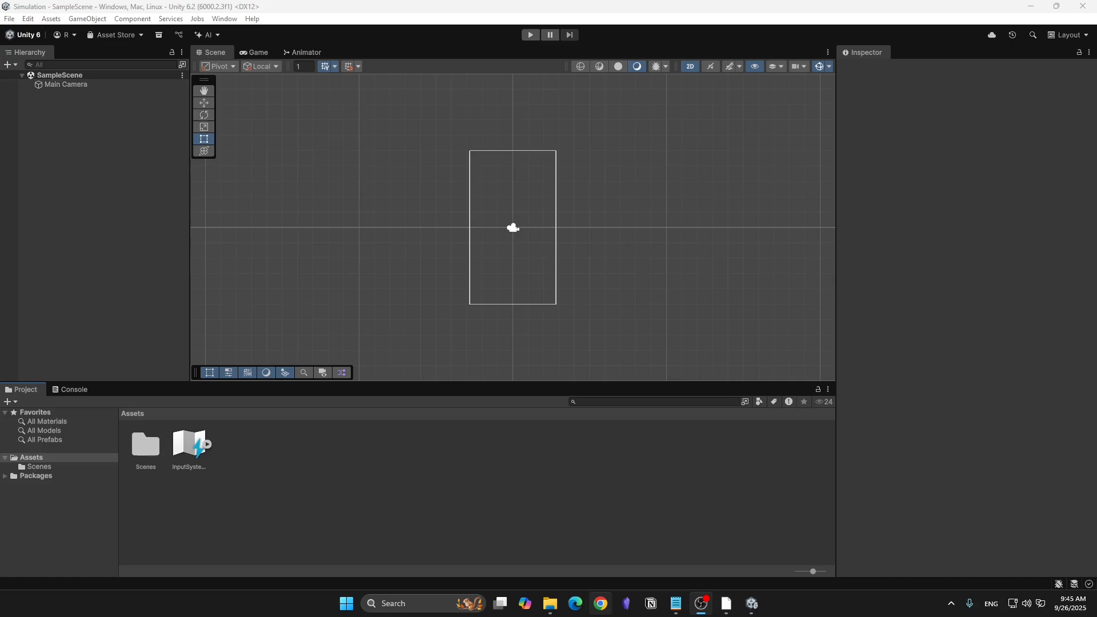
- Switch to Chrome, open Piskel's sprite editor and choose the Circle tool
click(600, 603)
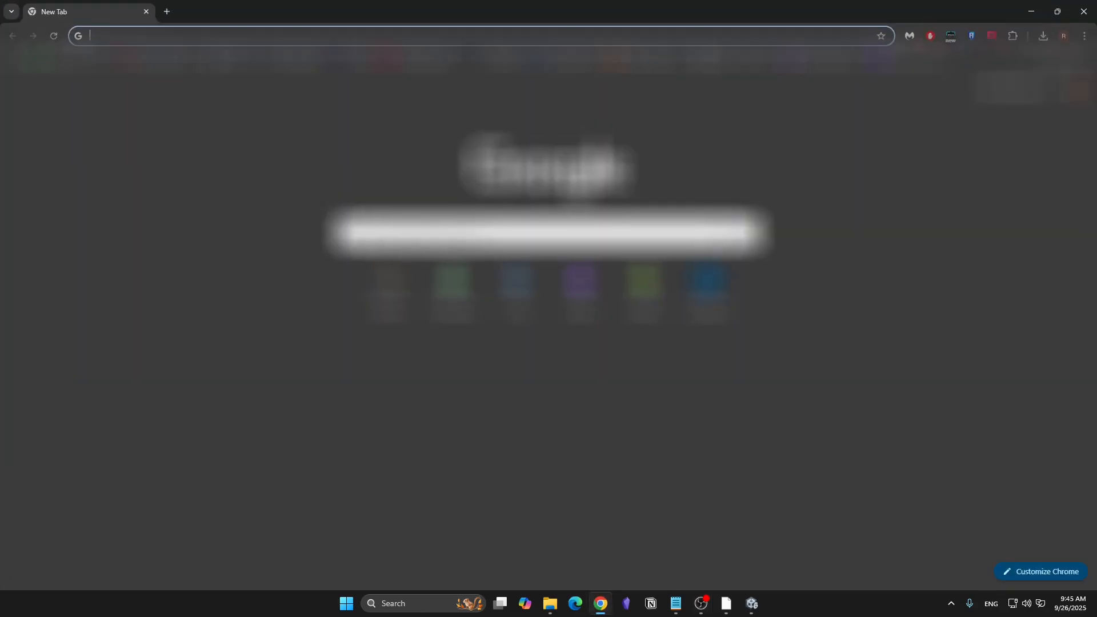
text(p)
key(Return)
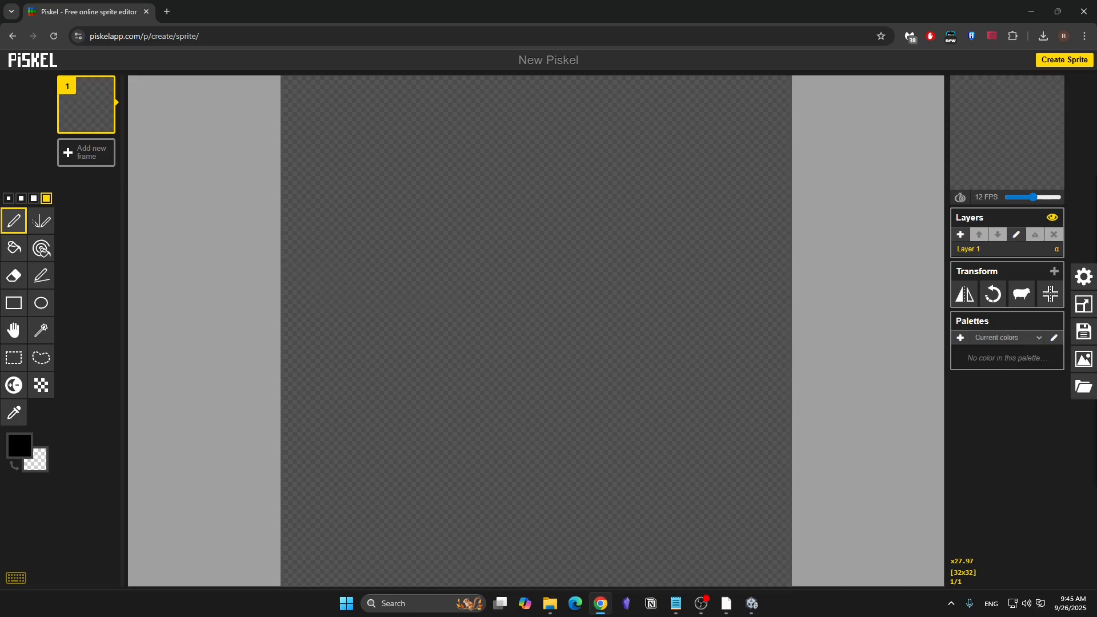
click(41, 302)
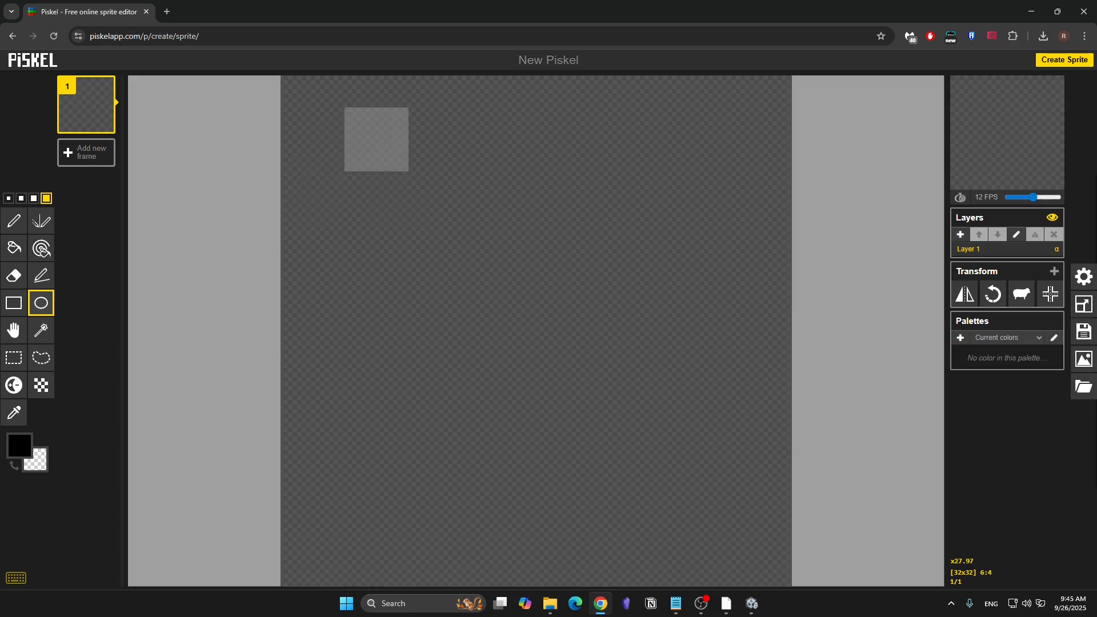
- Draw a trial black circle on the 32 x 32 canvas and undo it
drag(384, 180, 656, 451)
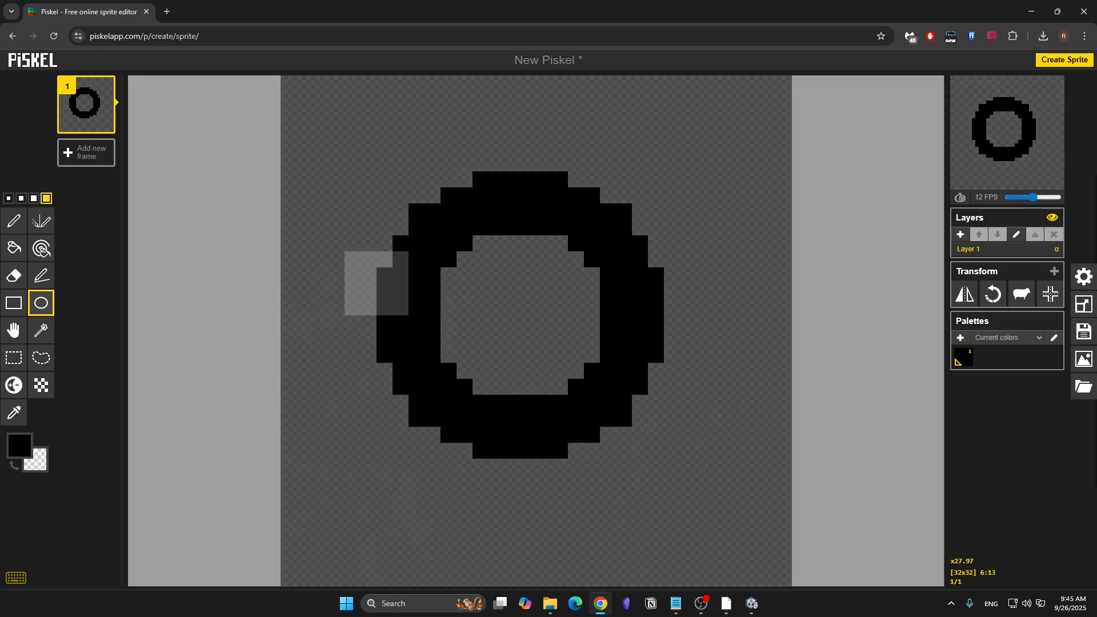
key(ctrl+z)
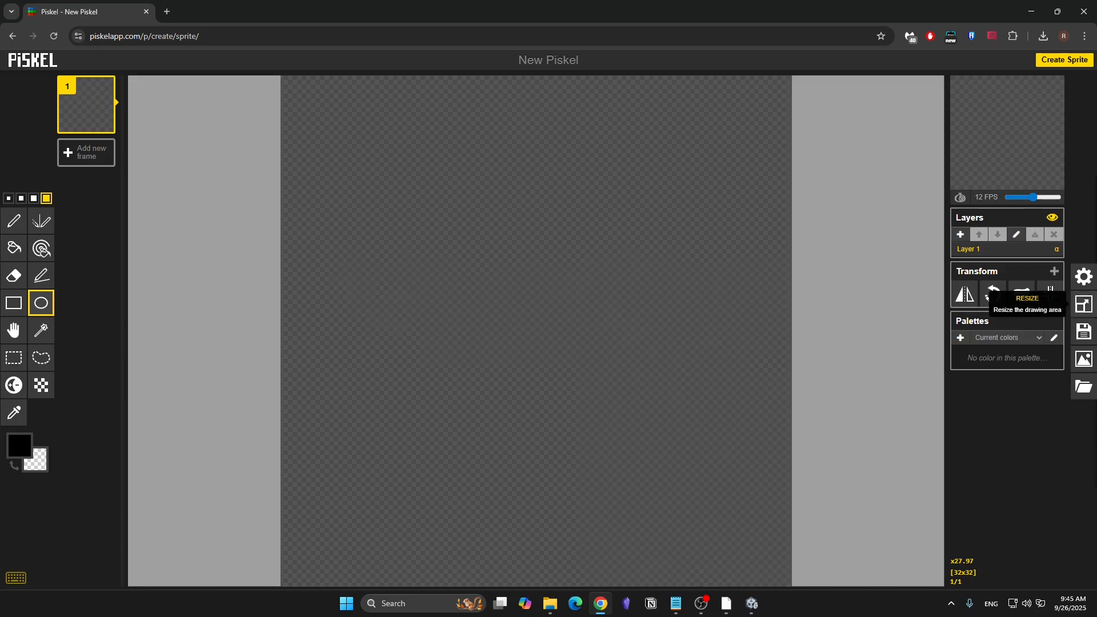
- Resize the Piskel canvas to 512 x 512 px with the aspect ratio maintained
click(1083, 304)
double_click(1004, 209)
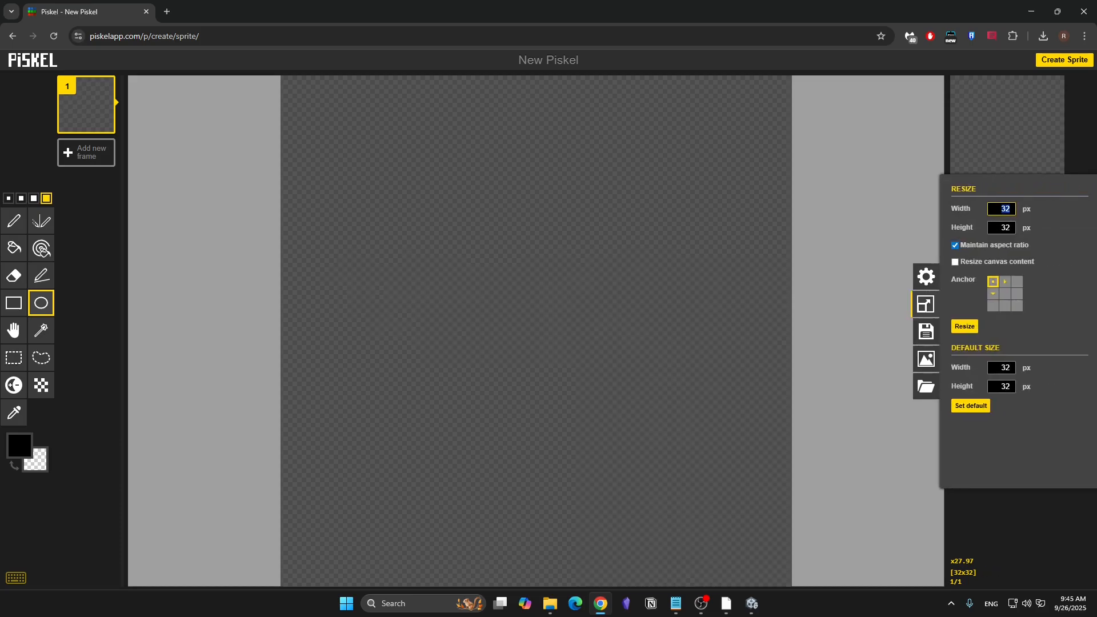
text(512)
click(964, 326)
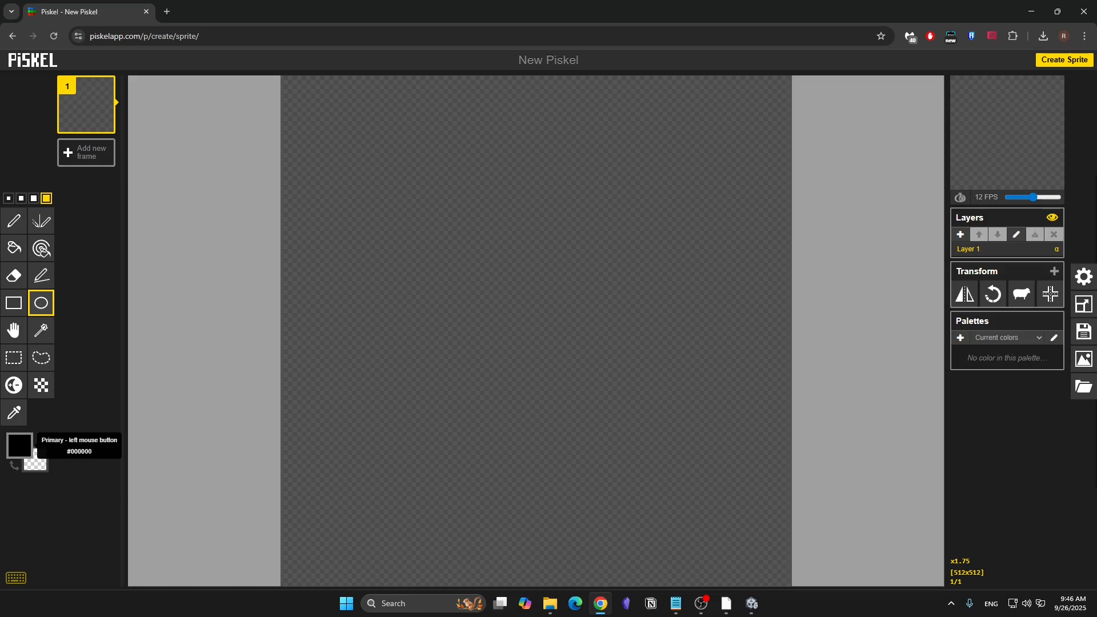
- Draw a large circle outline in white and align it to the center of the canvas
click(19, 444)
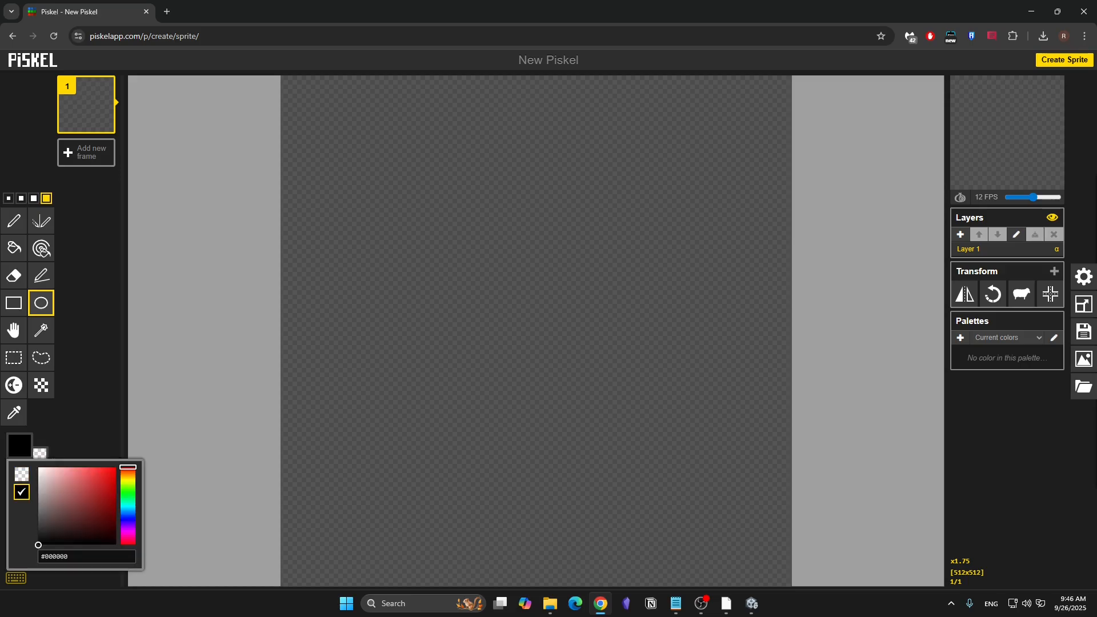
drag(39, 497, 36, 464)
click(85, 400)
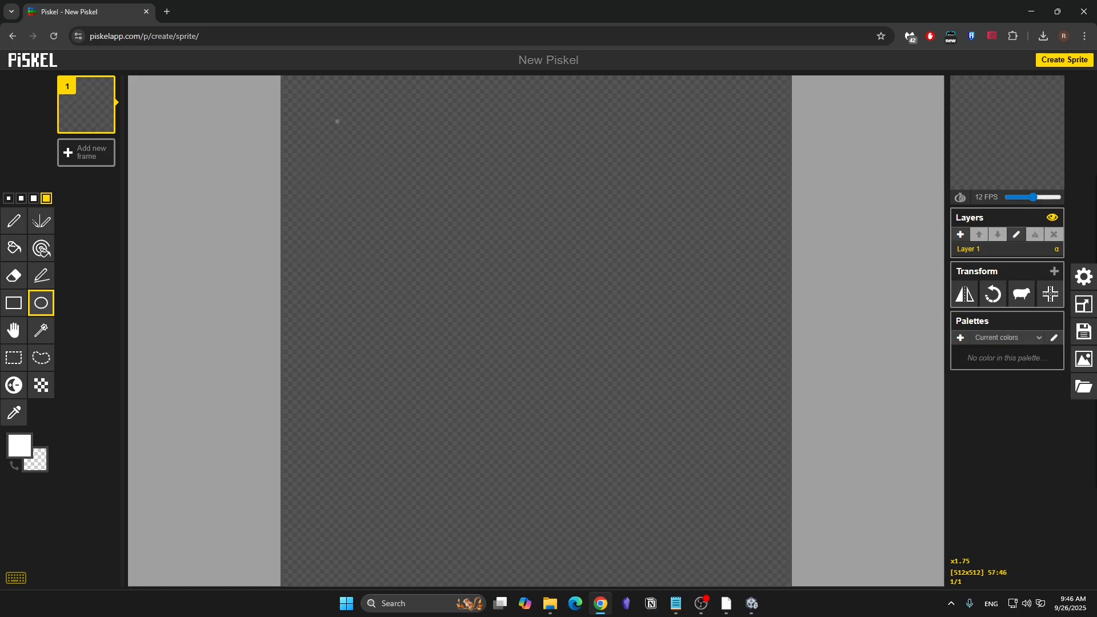
drag(320, 108, 678, 465)
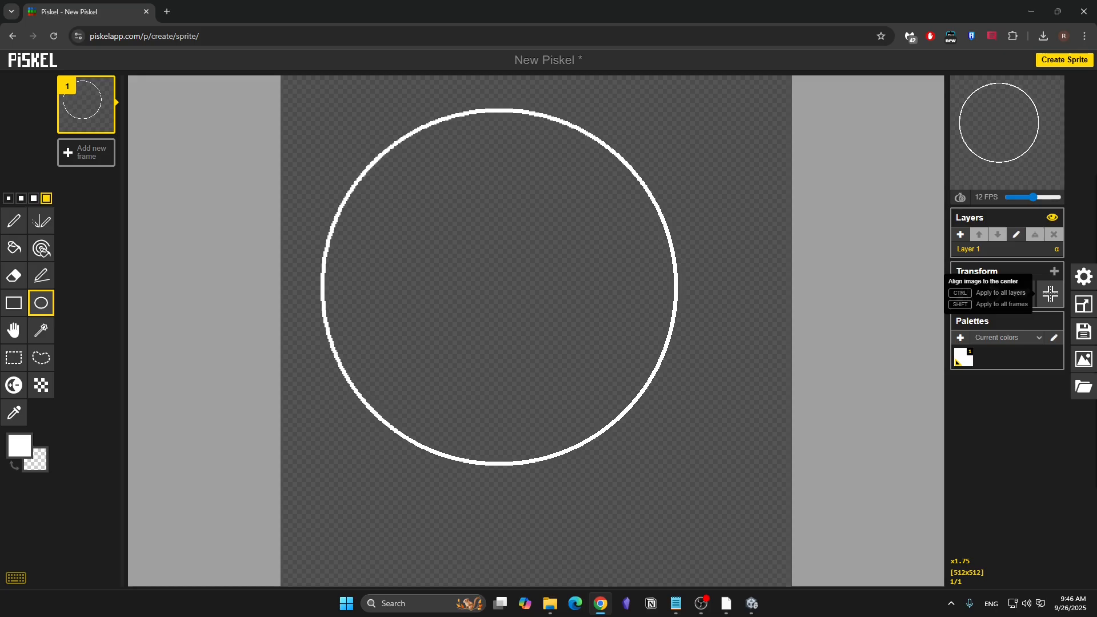
click(1050, 294)
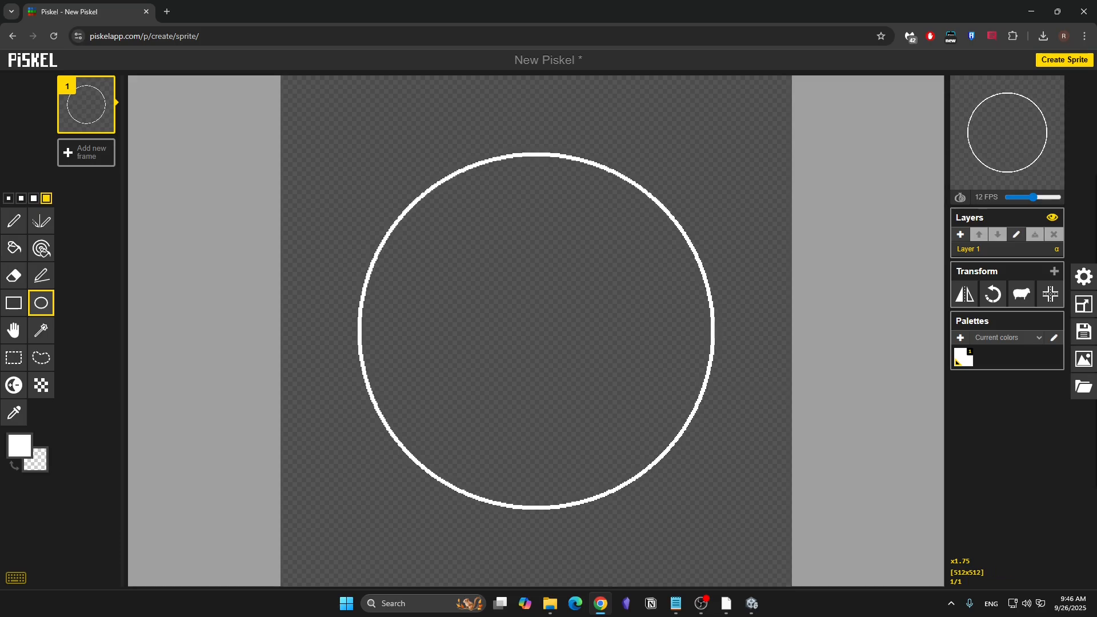
- Export the selected frame as a single 512 x 512 PNG and bring the downloaded file into the Unity project's Assets folder
click(1083, 359)
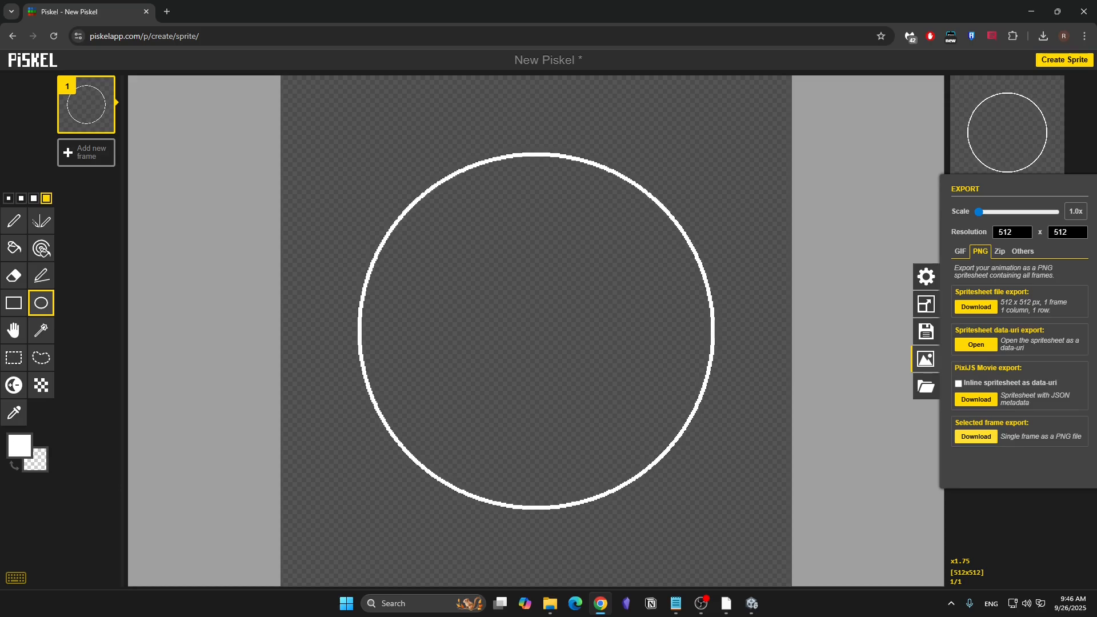
click(975, 436)
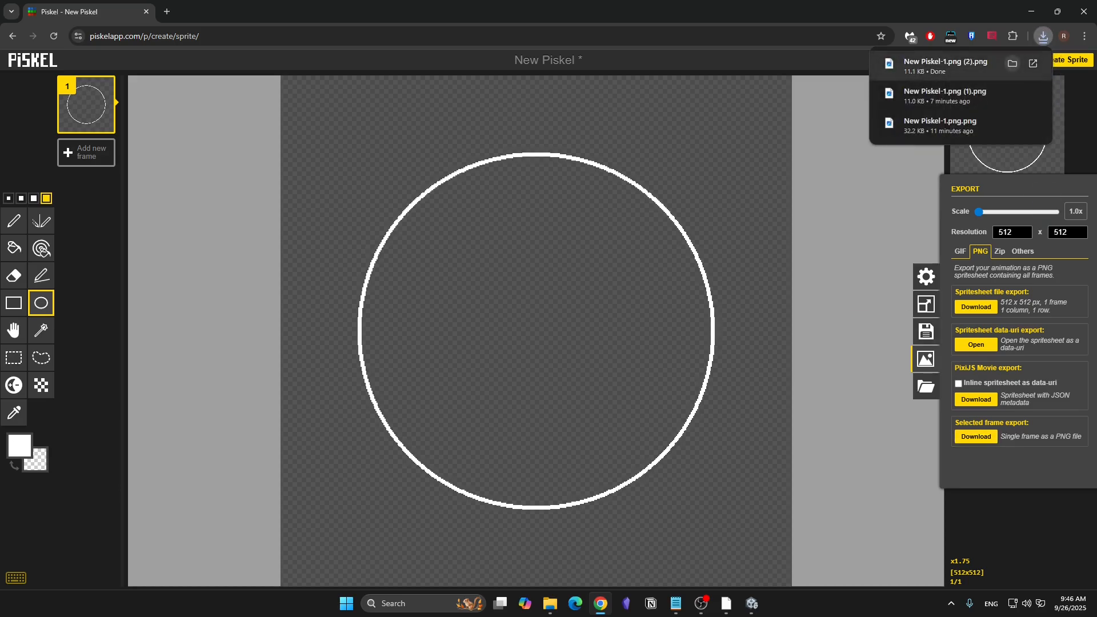
click(1012, 64)
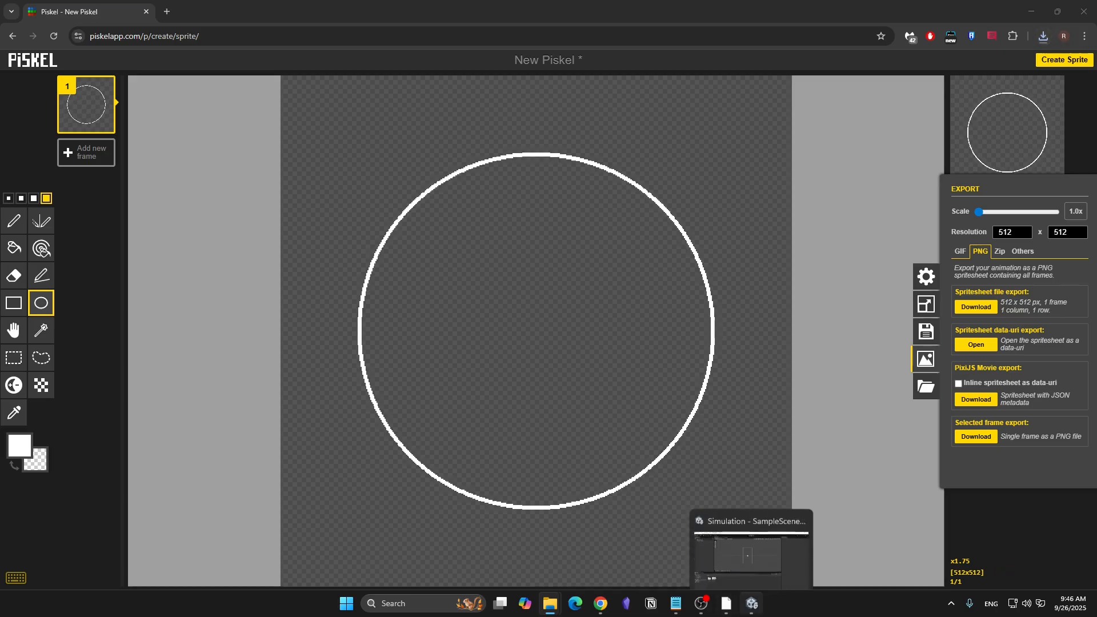
click(751, 603)
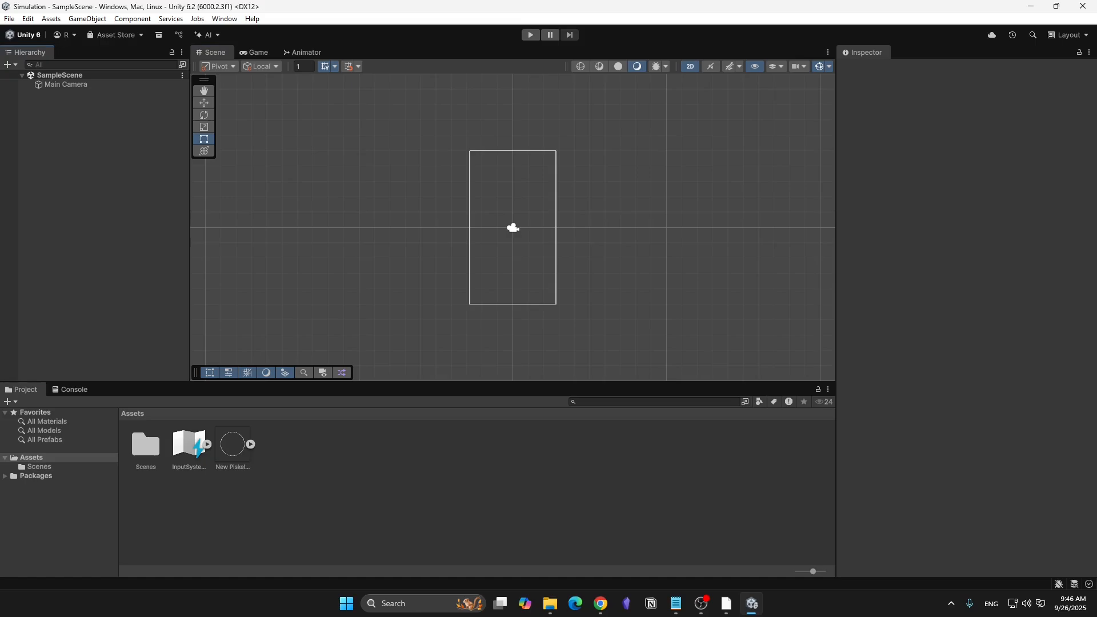
- Place the imported circle sprite in SampleScene and name the object Ring
drag(232, 445, 80, 137)
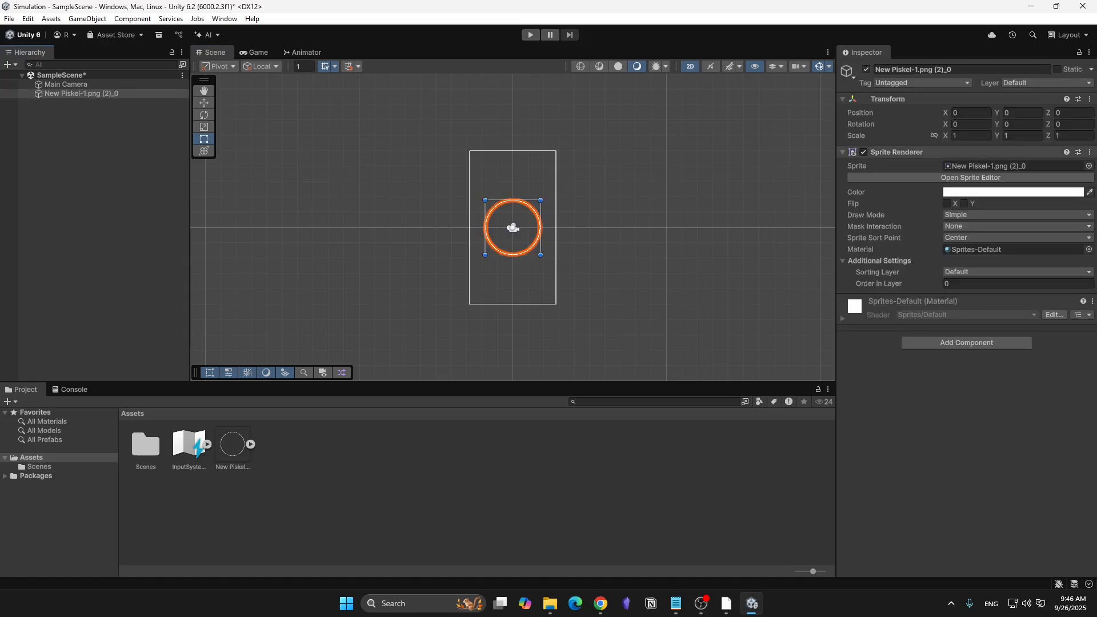
double_click(936, 70)
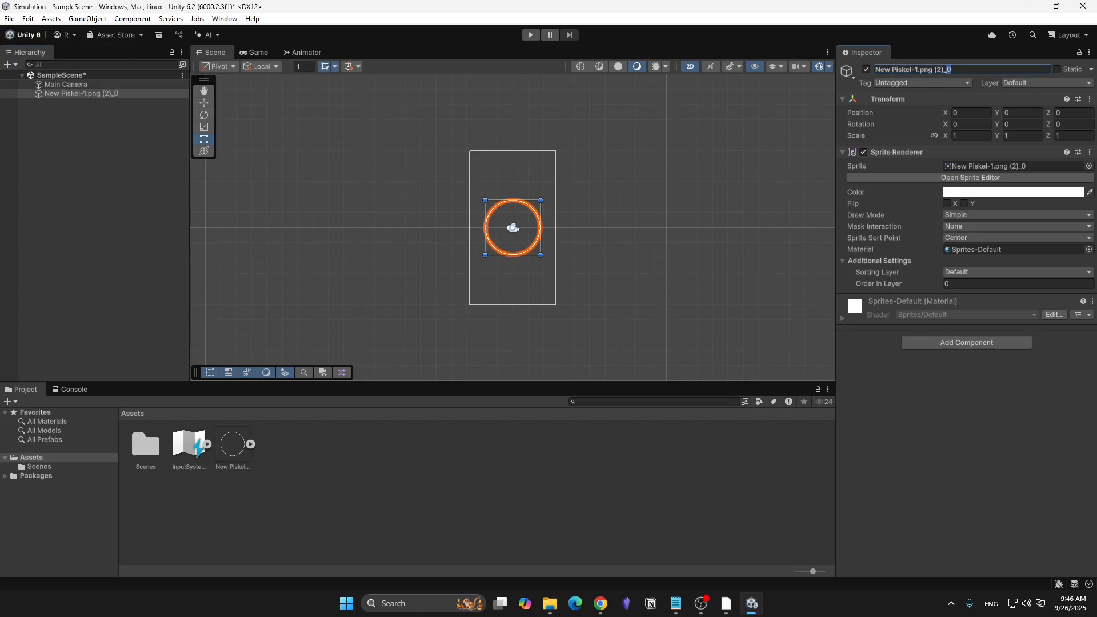
key(ctrl+a)
text(Ring)
key(Return)
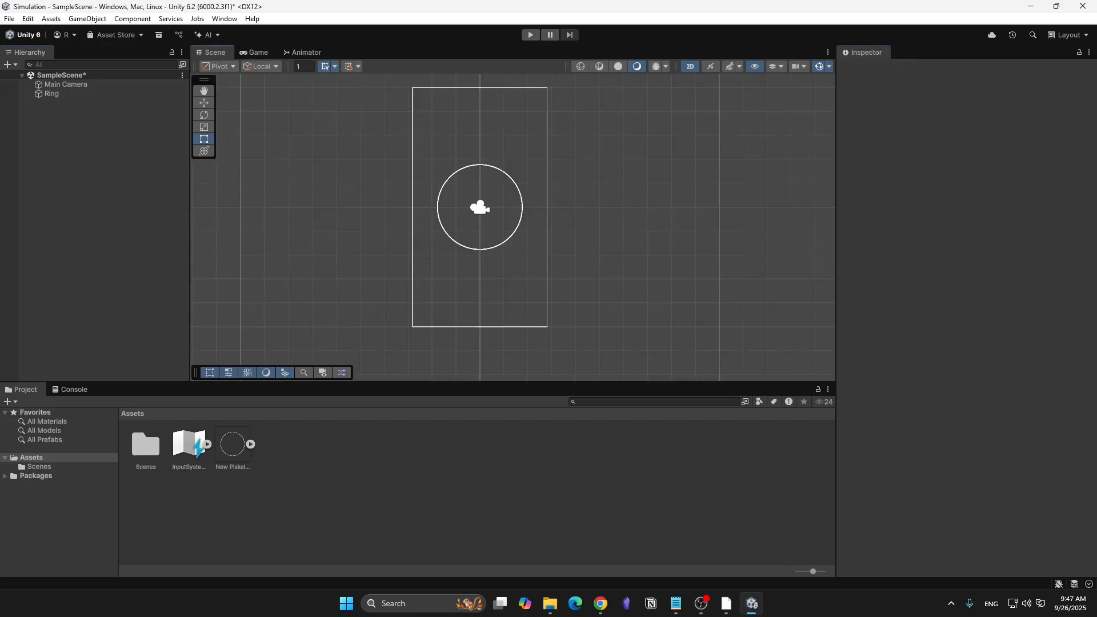
- Set the Main Camera's background colour to near-black 030303
double_click(66, 85)
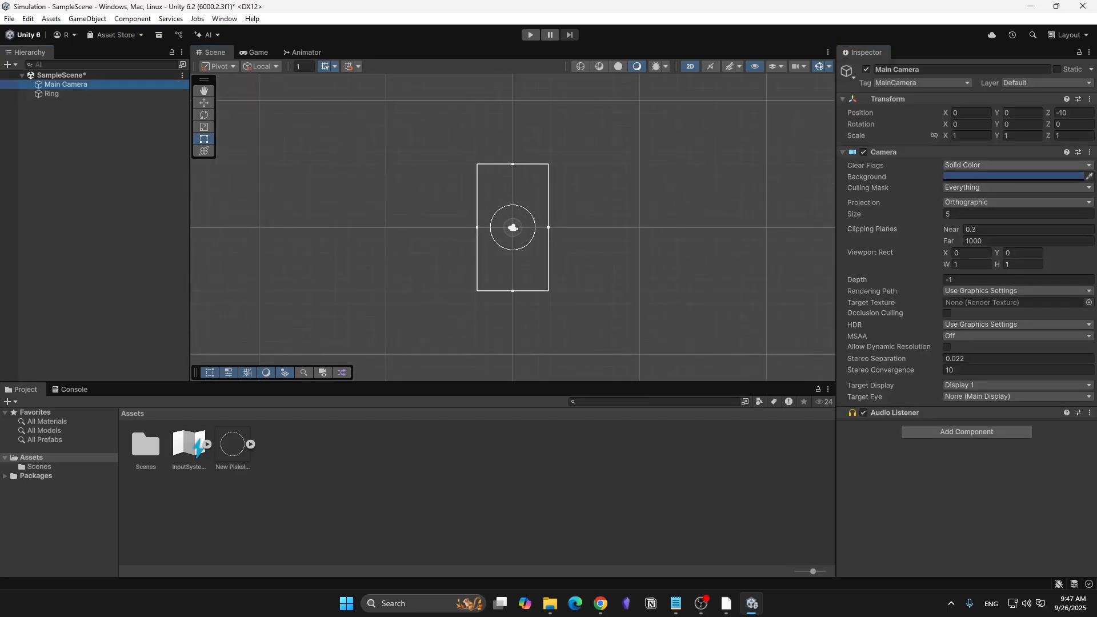
click(1010, 175)
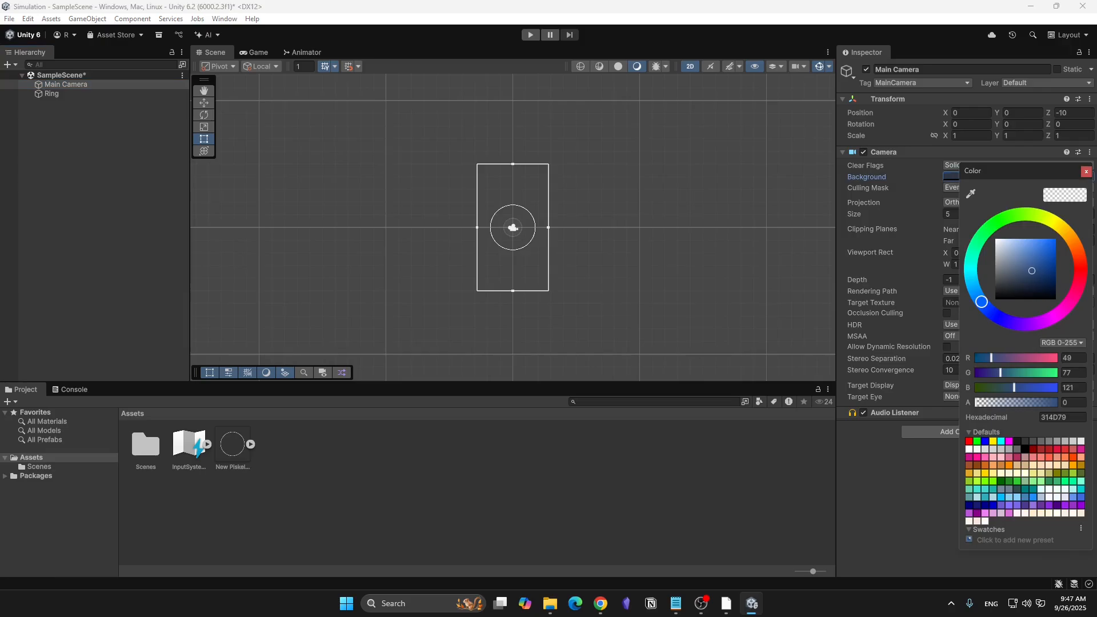
drag(1001, 292, 995, 298)
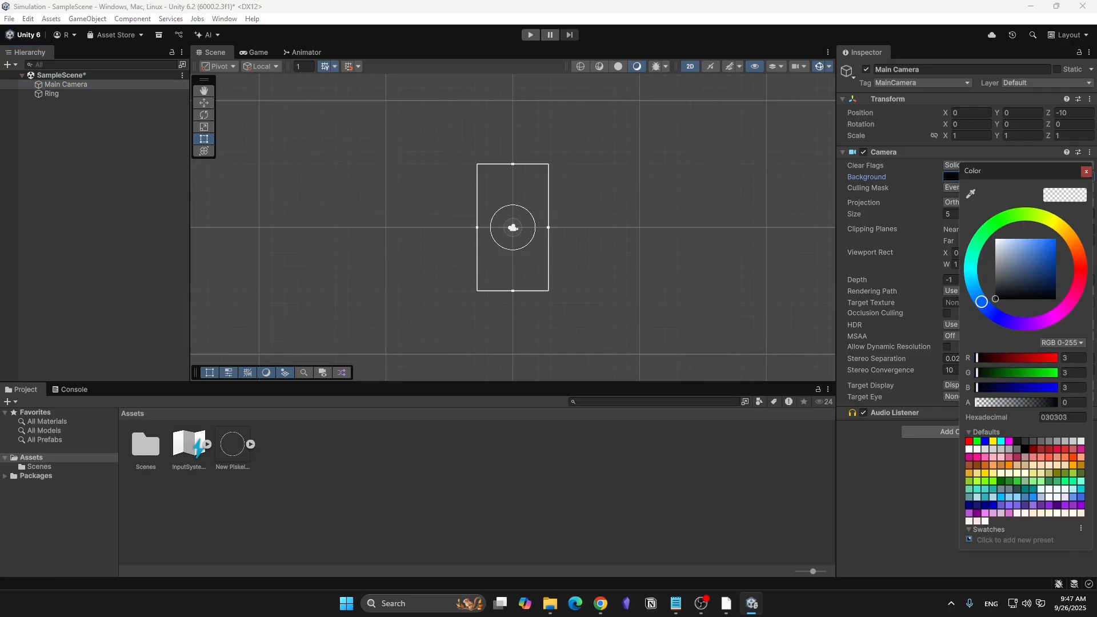
click(1085, 171)
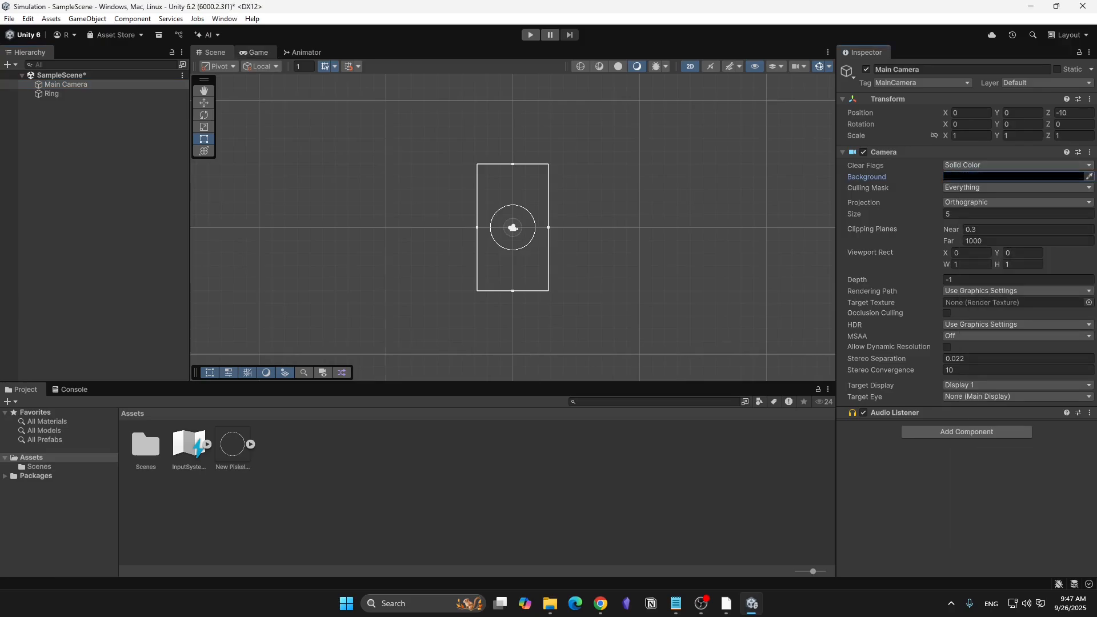
- Add a fixed-resolution Game view size labelled 1080x1920, with width 1080 and height 1920
click(255, 52)
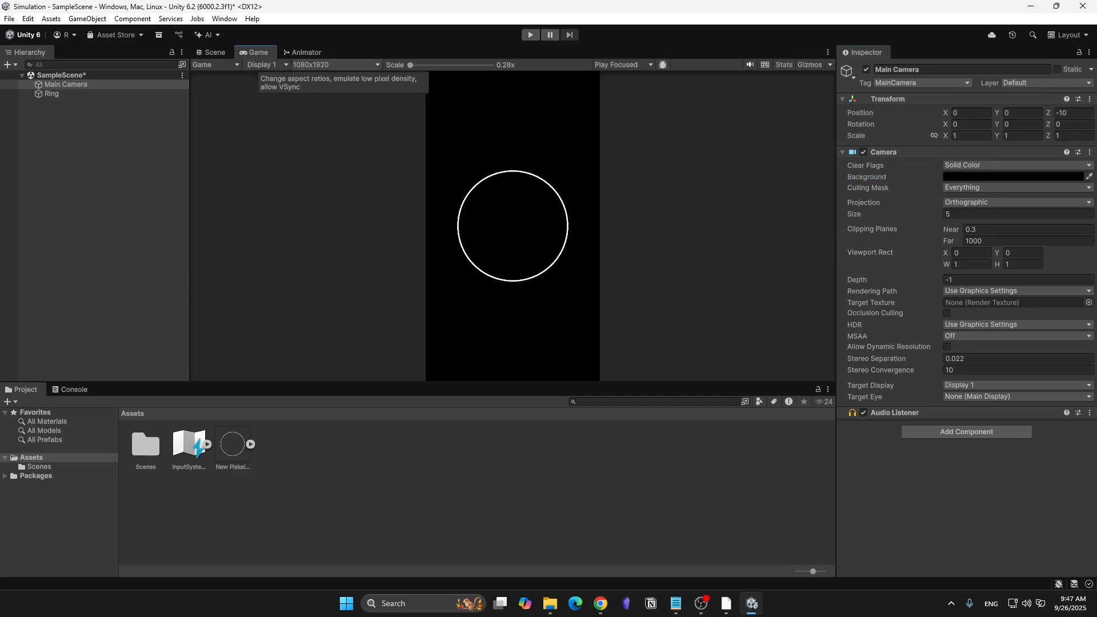
click(334, 65)
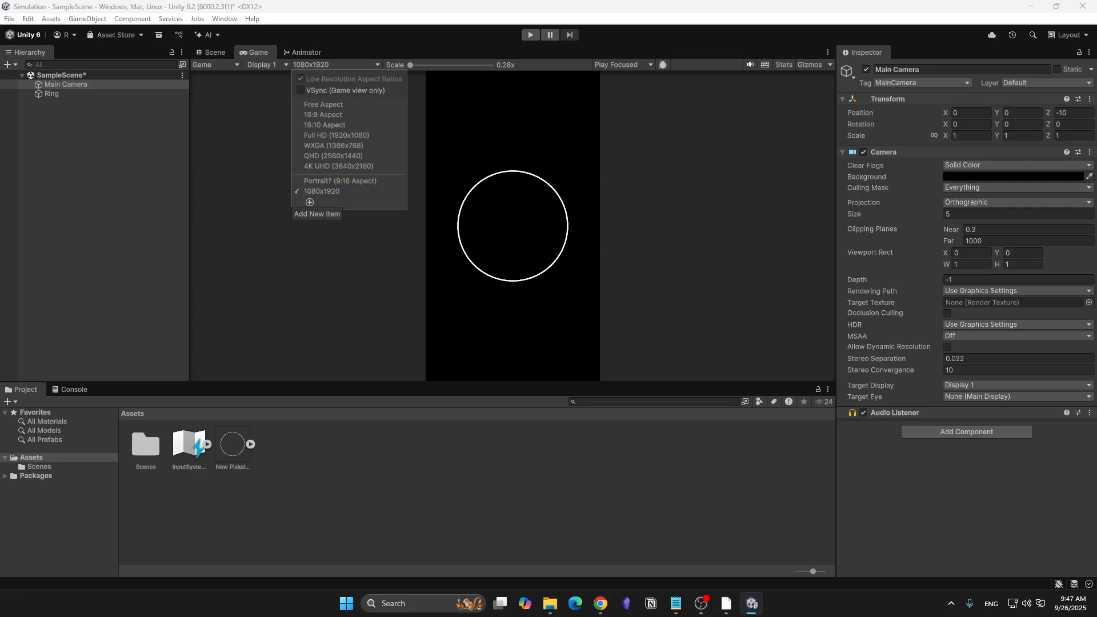
click(309, 202)
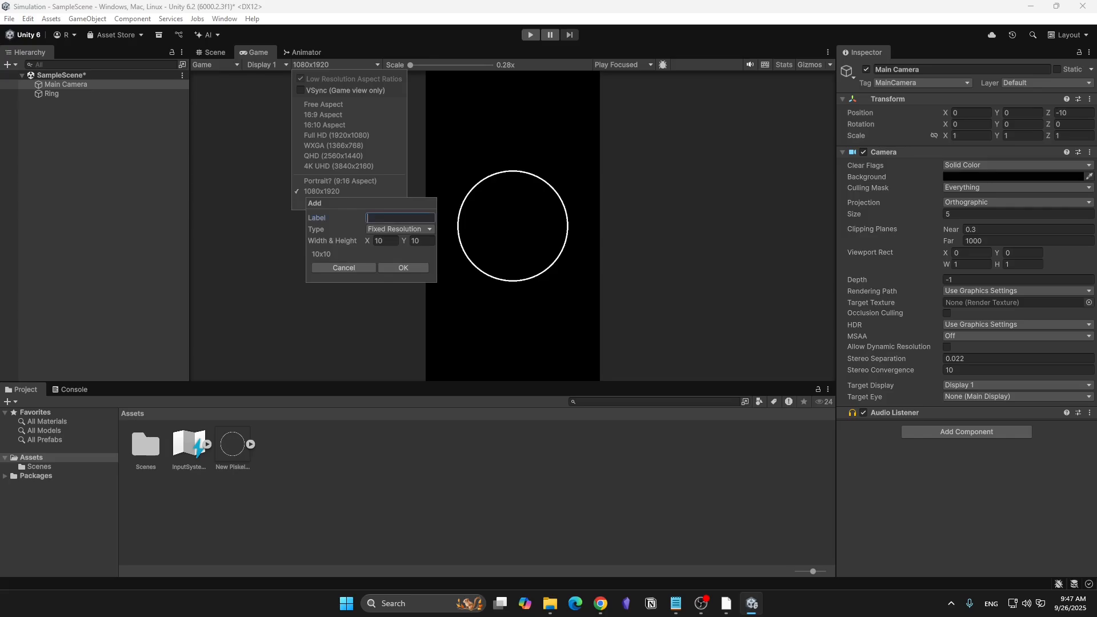
text(1080x1920)
click(386, 241)
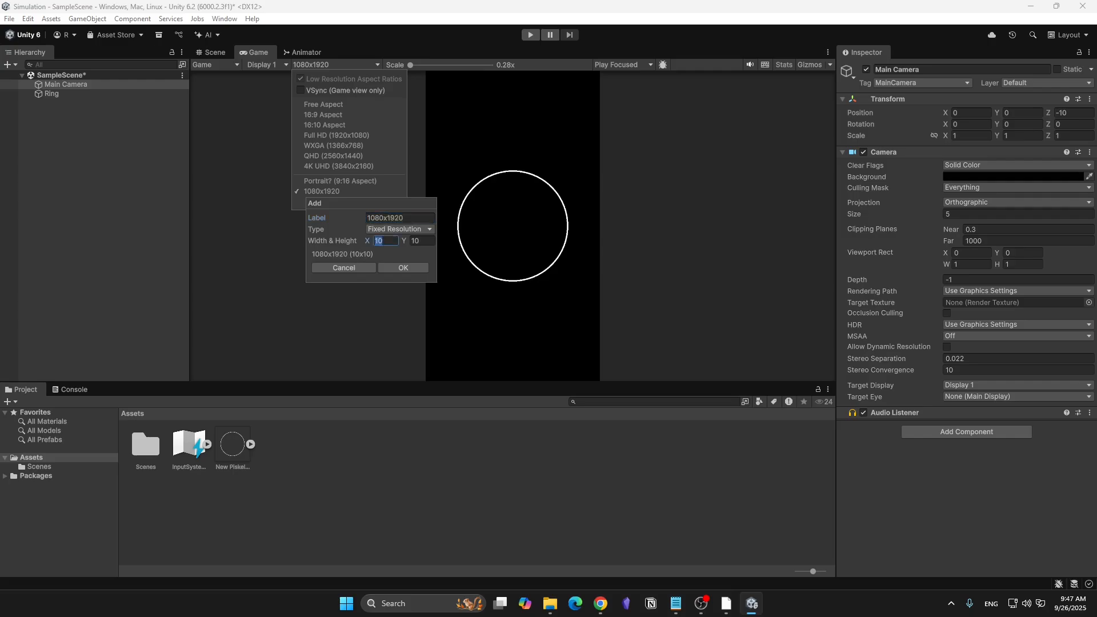
text(1080)
key(Tab)
text(1920)
click(404, 267)
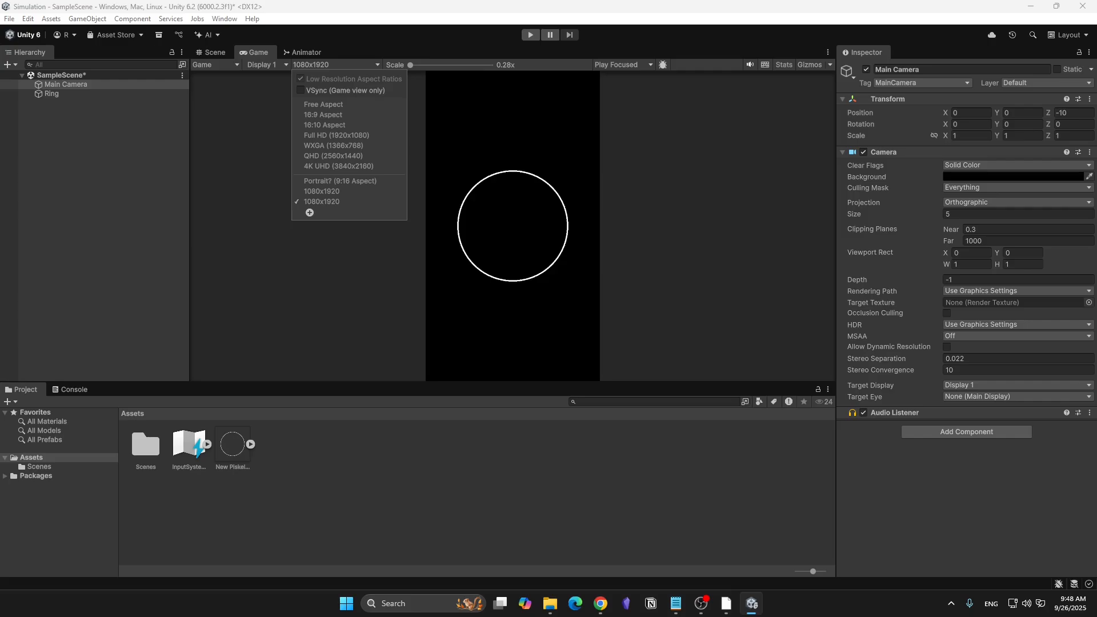
key(Escape)
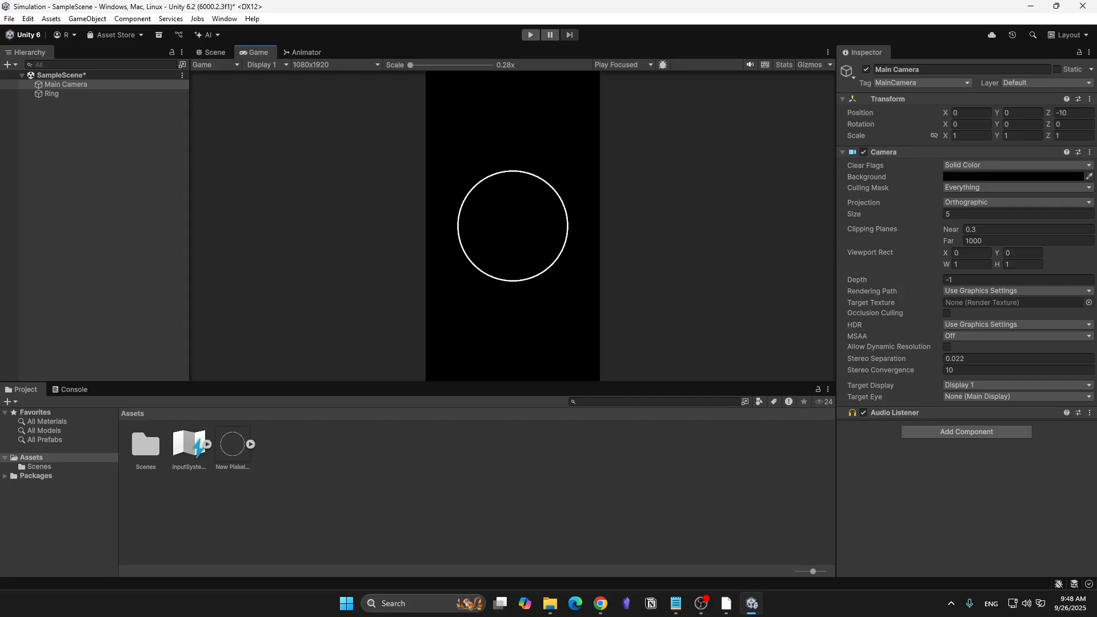
- Return to the Scene view and deselect the Main Camera
click(212, 52)
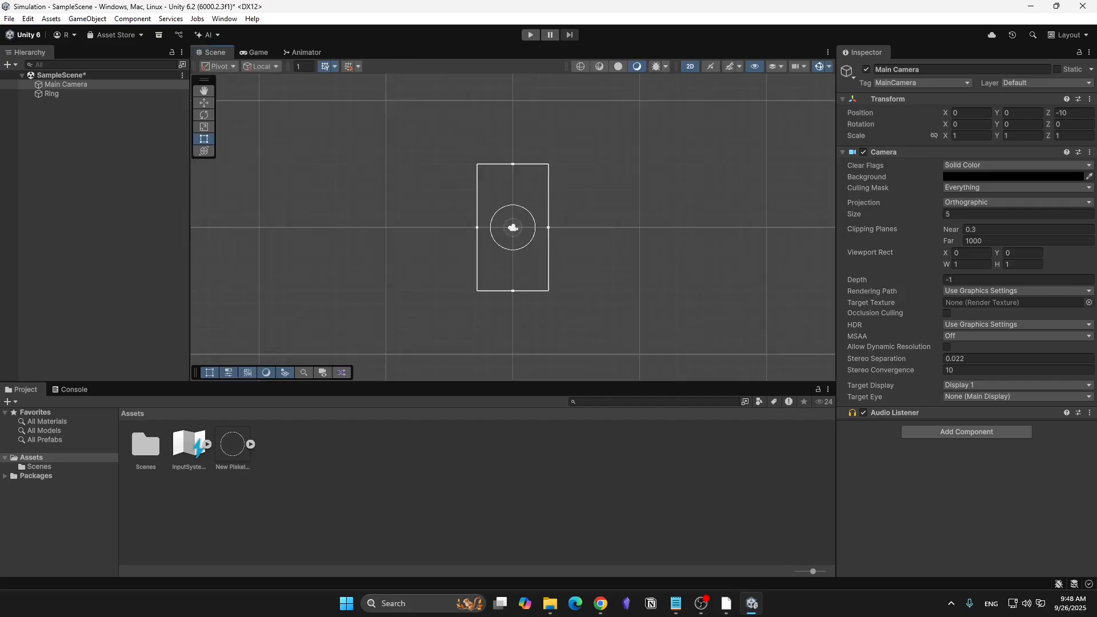
scroll(509, 203, up, 5)
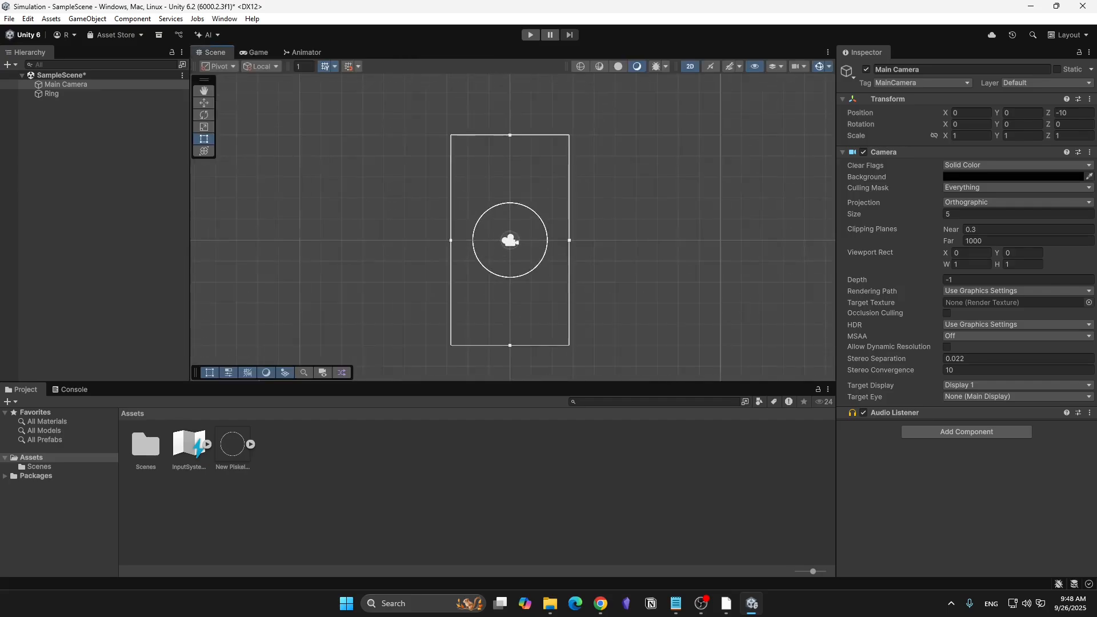
click(95, 194)
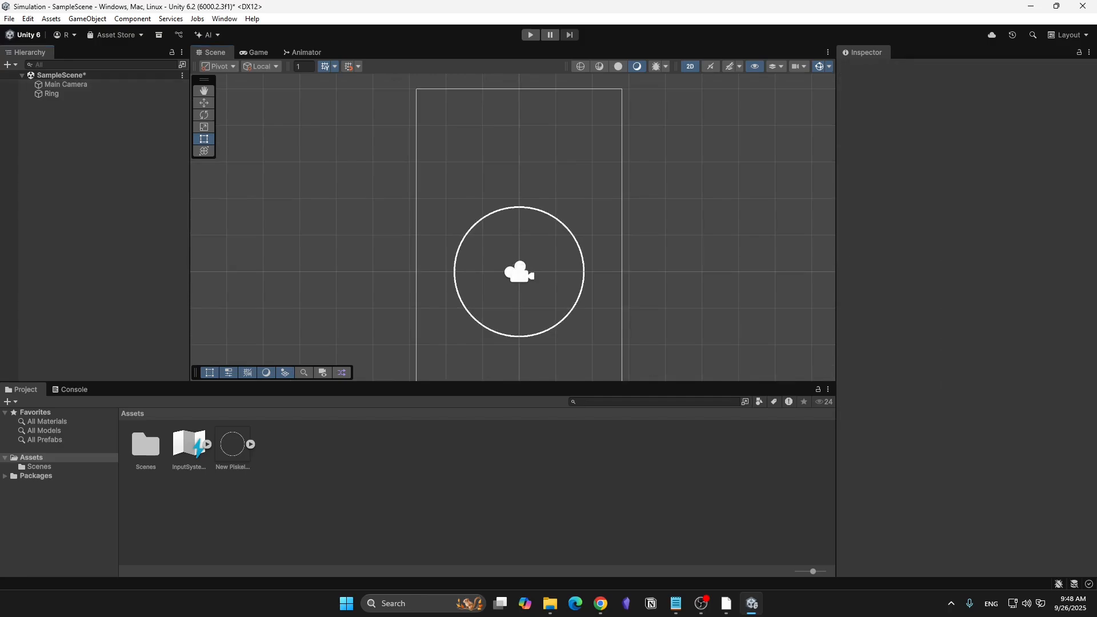
- Create a 2D Circle sprite object in the scene and name it Ball
right_click(85, 146)
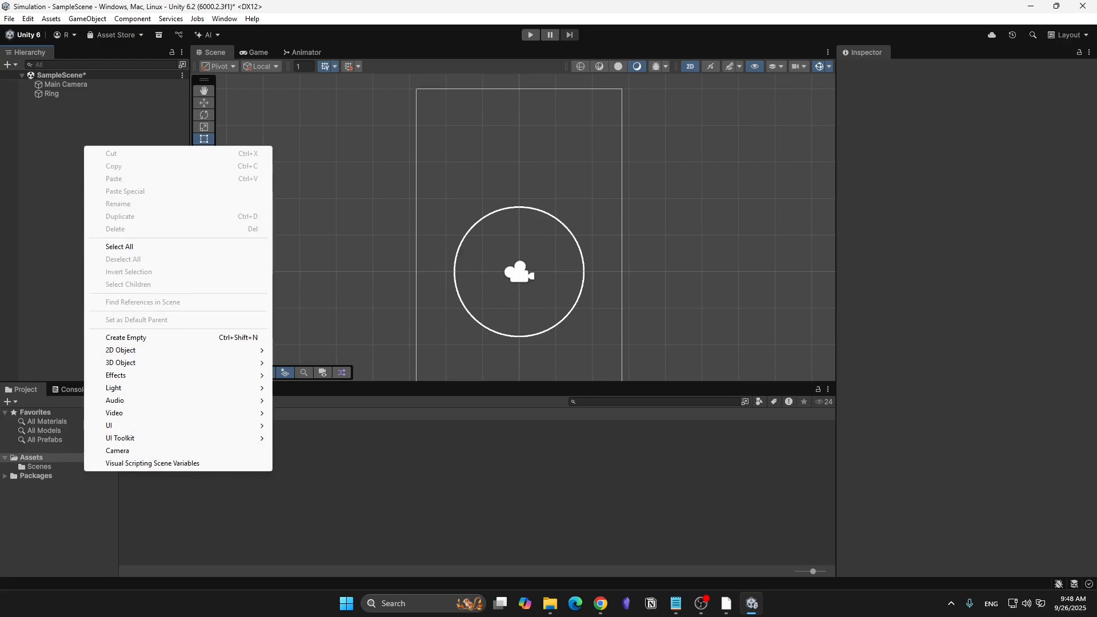
mouse_move(172, 349)
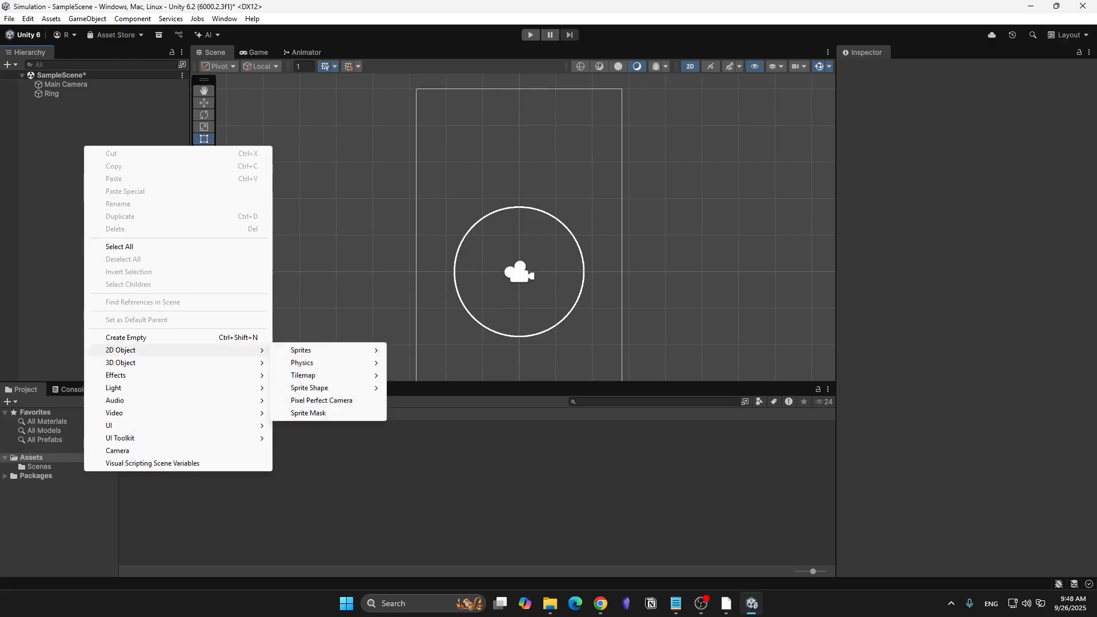
mouse_move(320, 349)
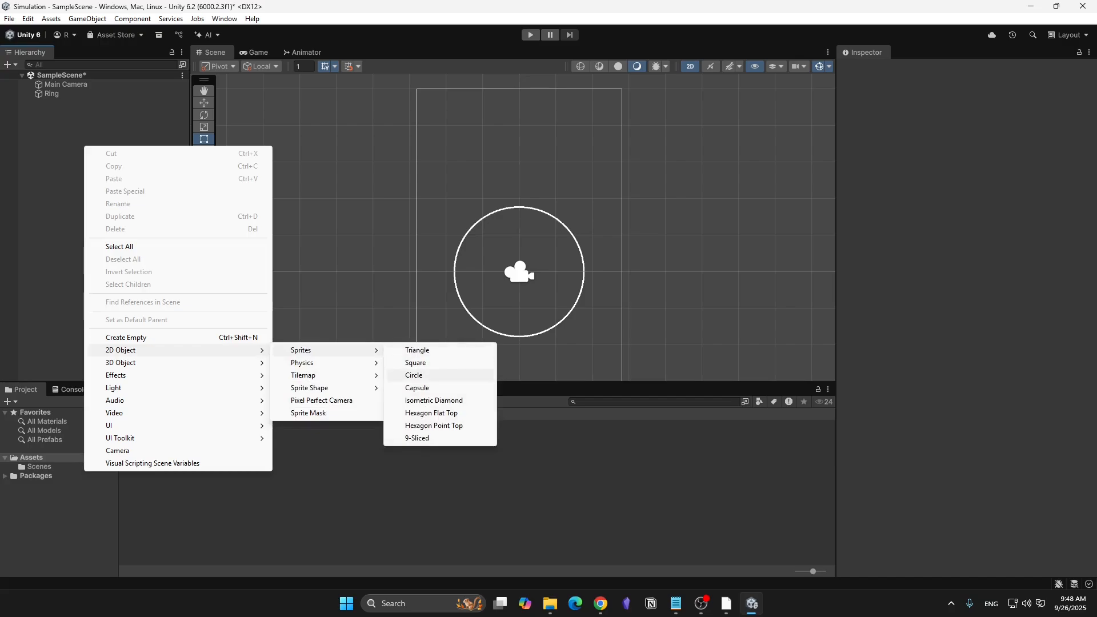
click(413, 375)
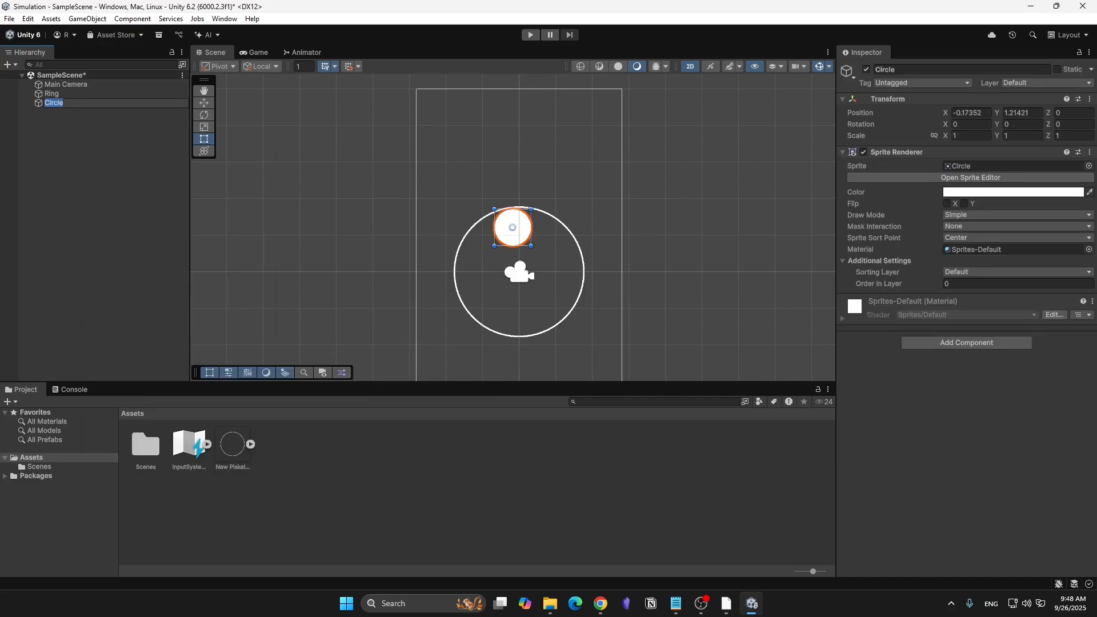
text(Ball)
key(Return)
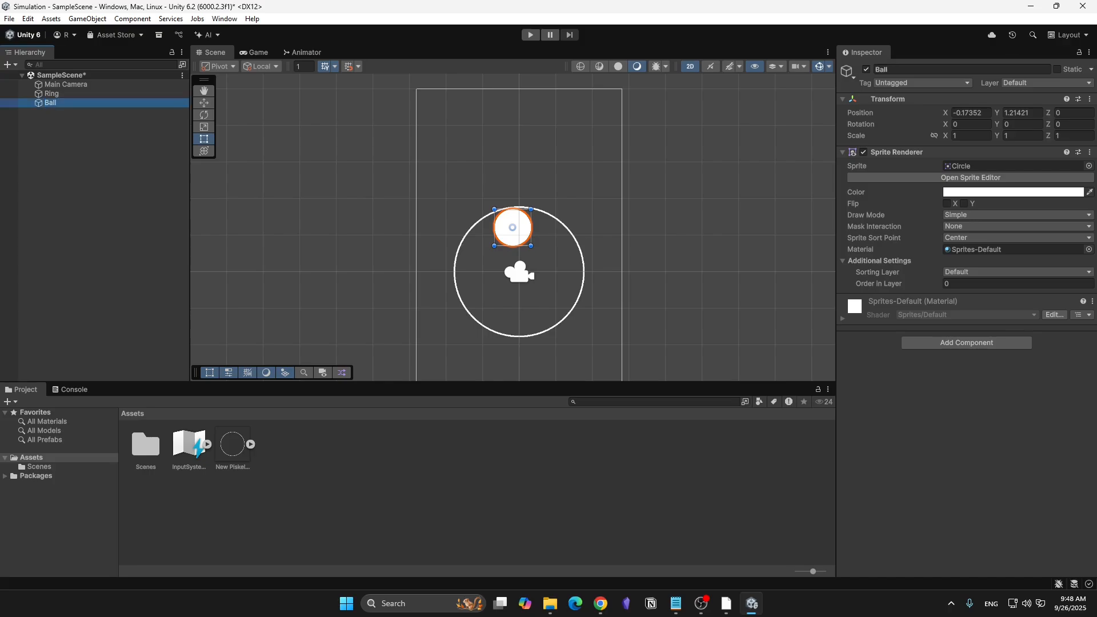
- Set the Ball's X and Y scale to 0.2
click(971, 135)
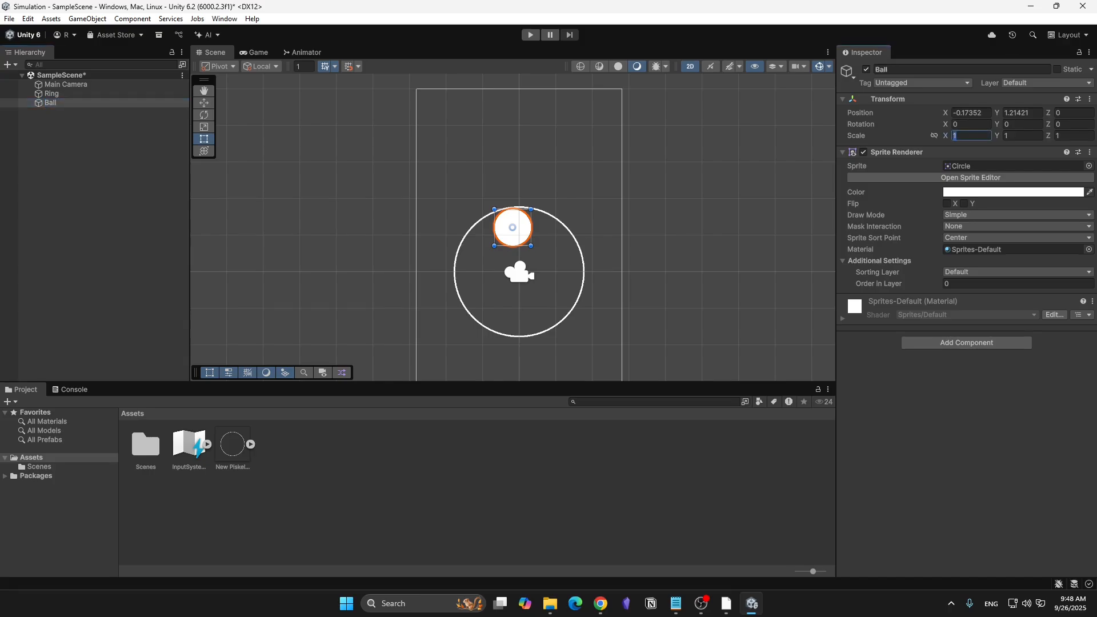
text(0)
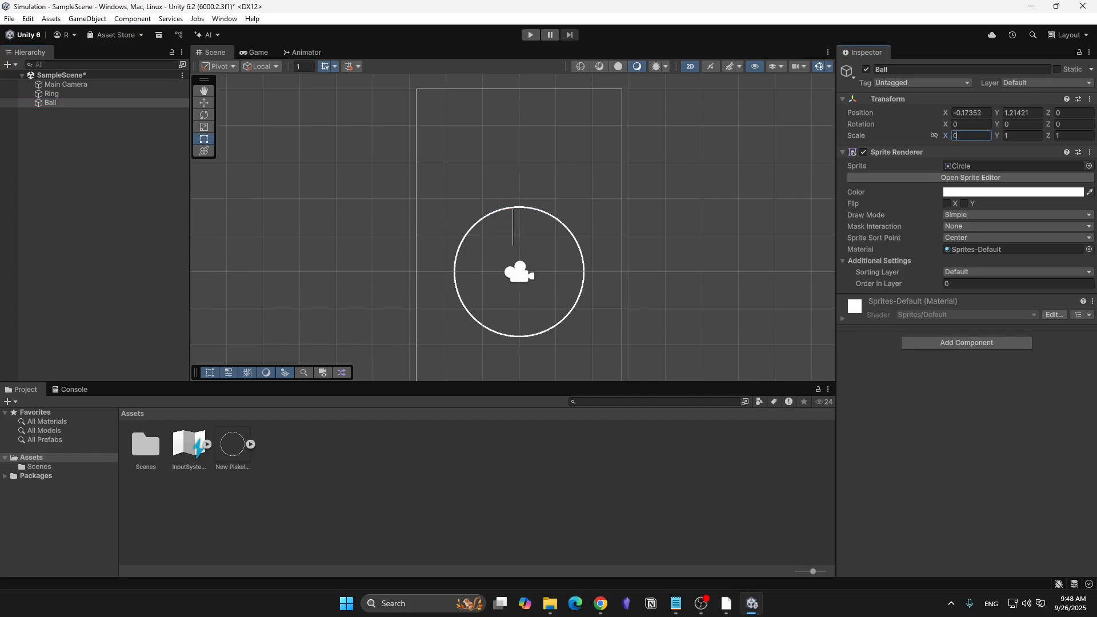
text(.2)
key(Tab)
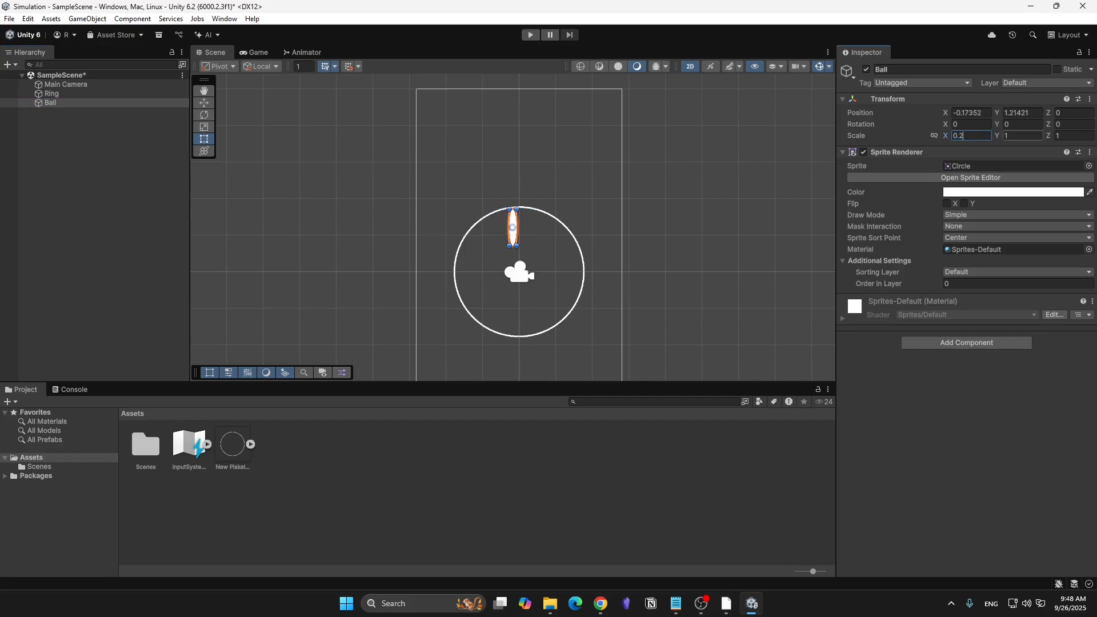
text(0.2)
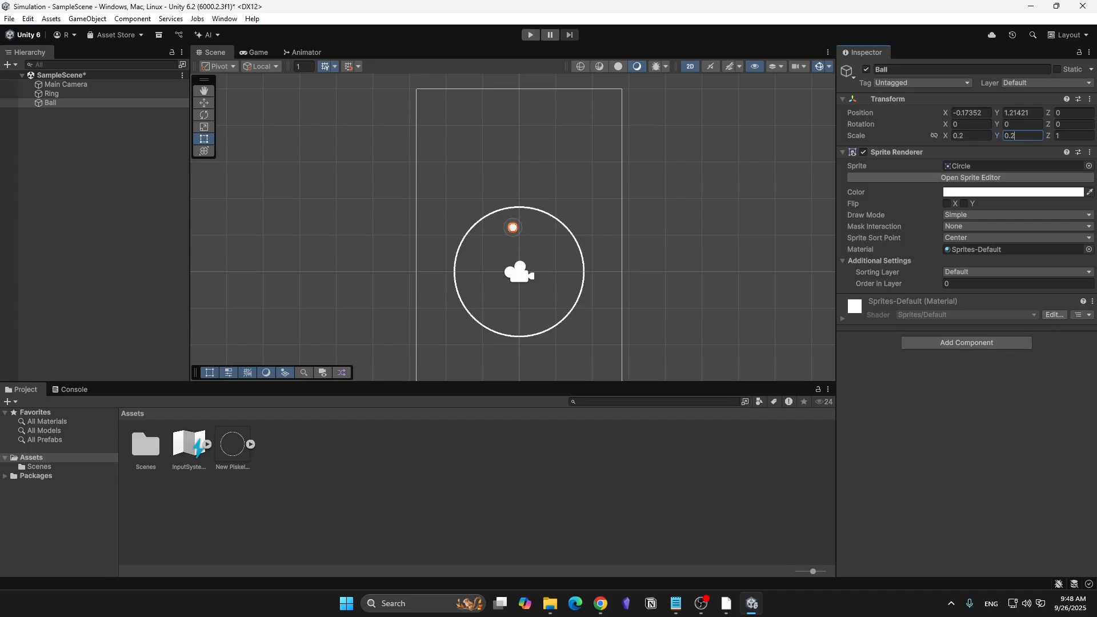
click(96, 153)
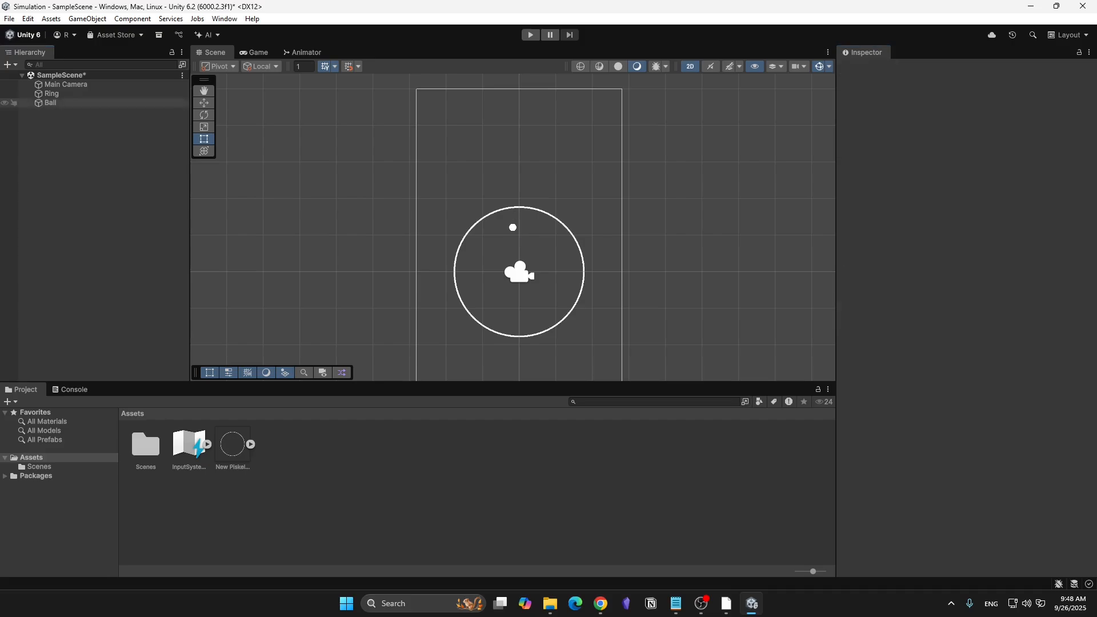
- Reduce the Ball's X and Y scale to 0.1
double_click(64, 103)
scroll(468, 236, down, 10)
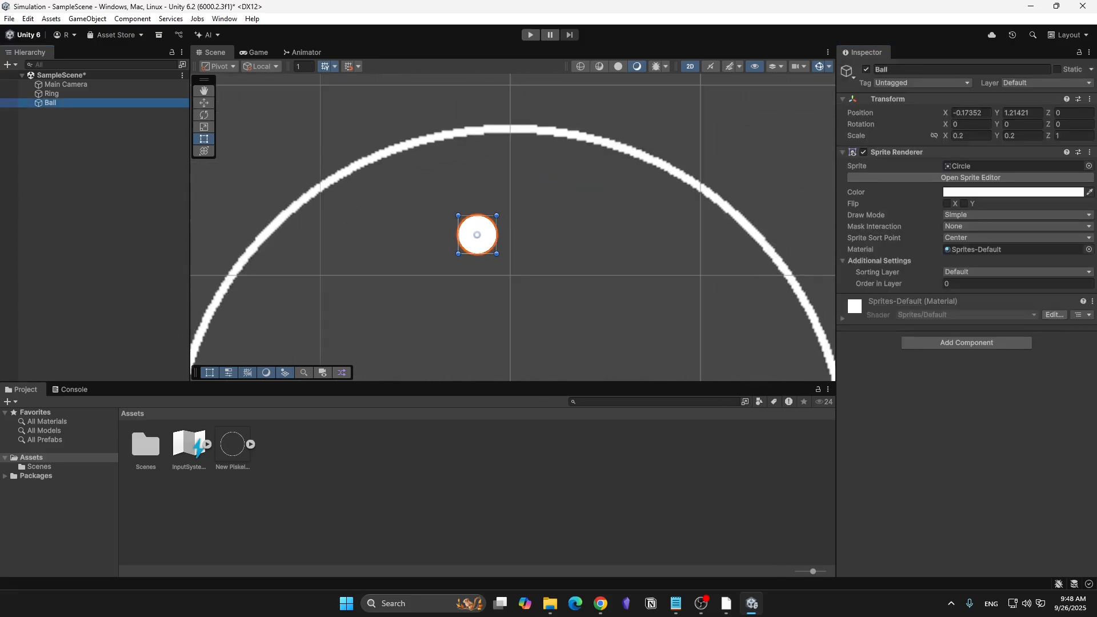
scroll(459, 107, down, 8)
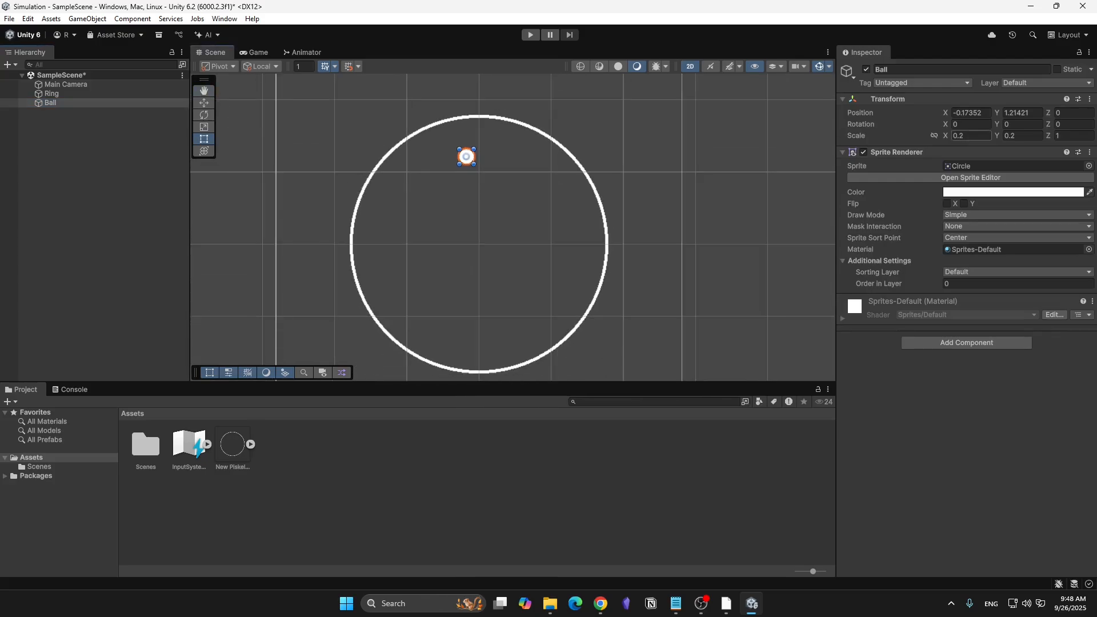
click(971, 136)
click(971, 136)
key(BackSpace)
text(1)
key(Tab)
text(0.1)
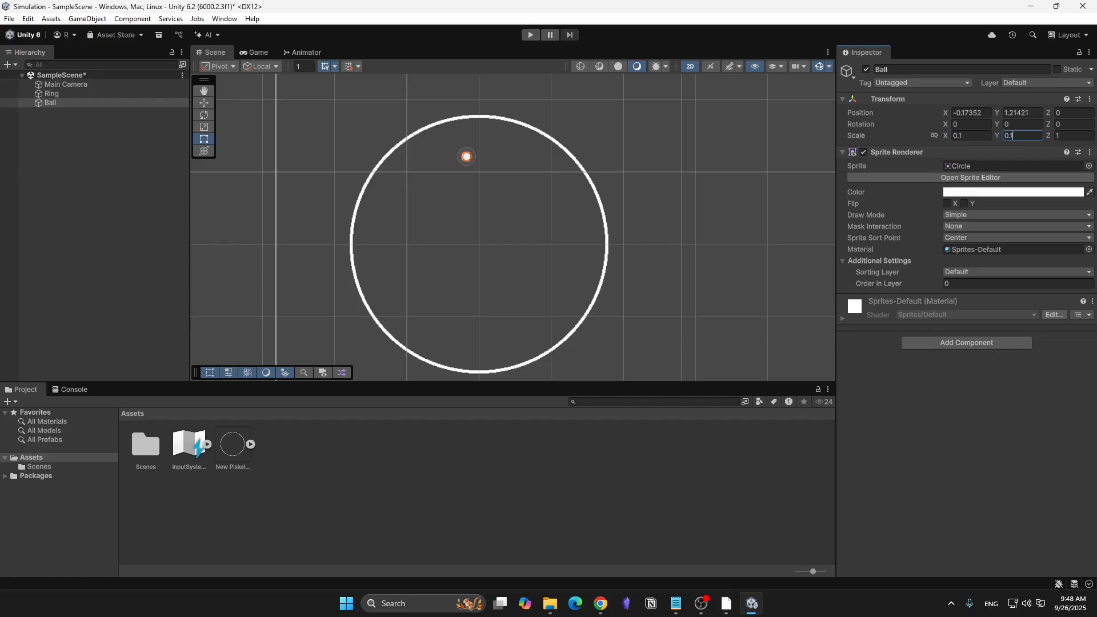
click(97, 171)
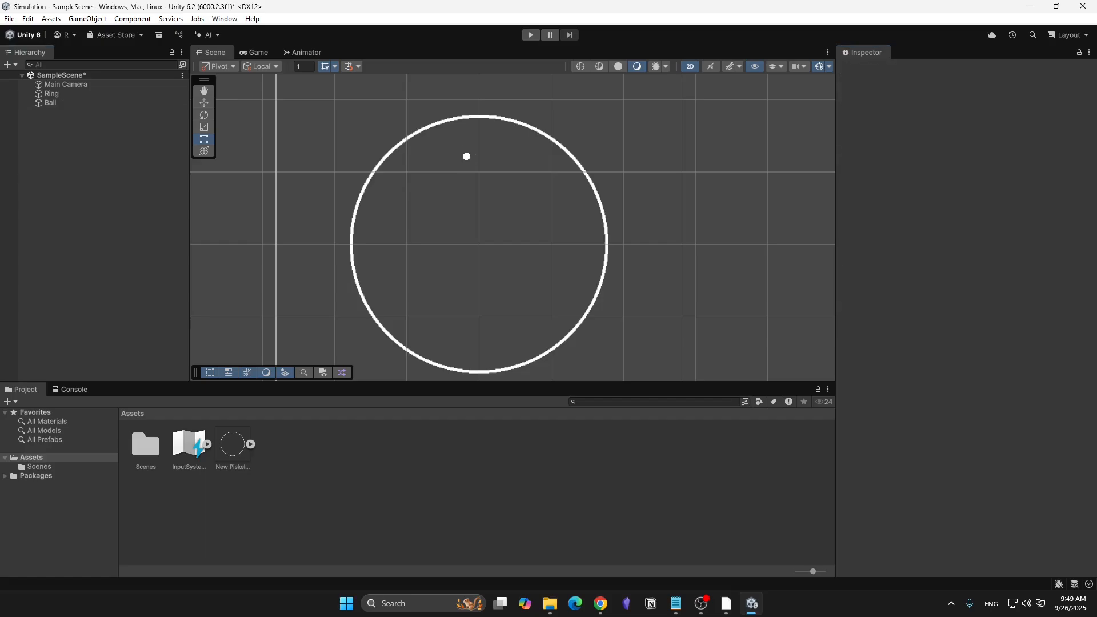
- Add a Polygon Collider 2D component to the Ring
click(50, 102)
click(51, 94)
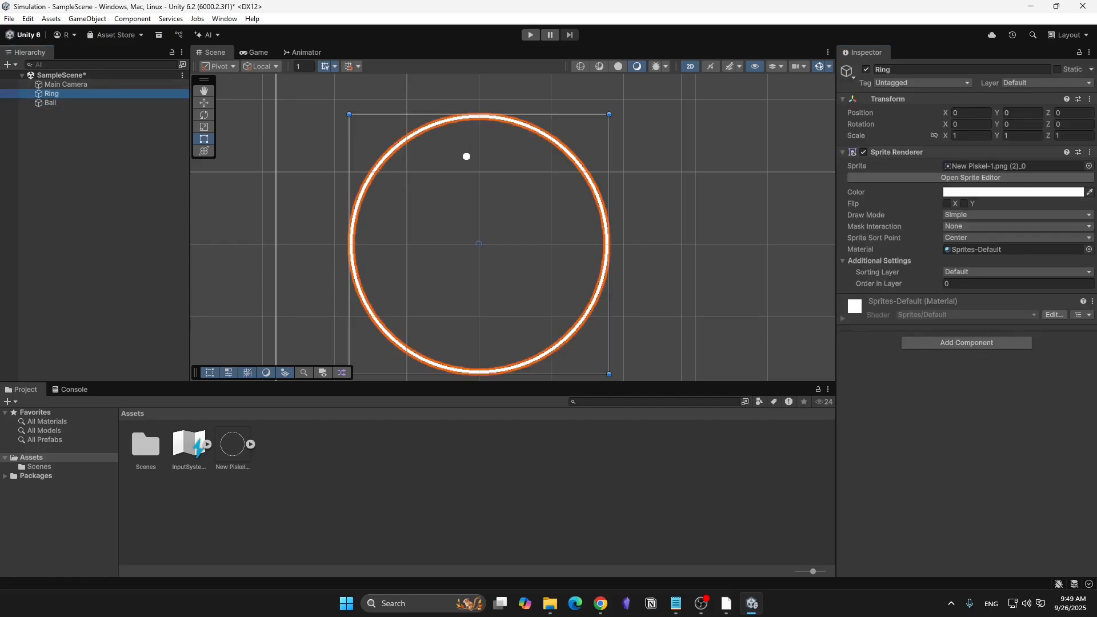
click(965, 342)
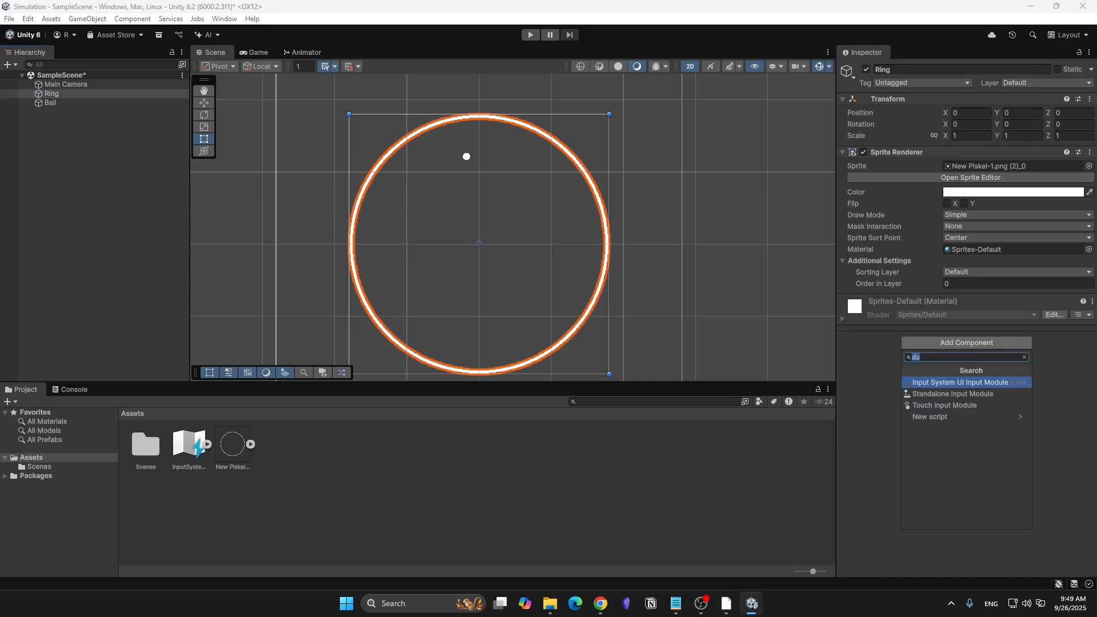
text(poll)
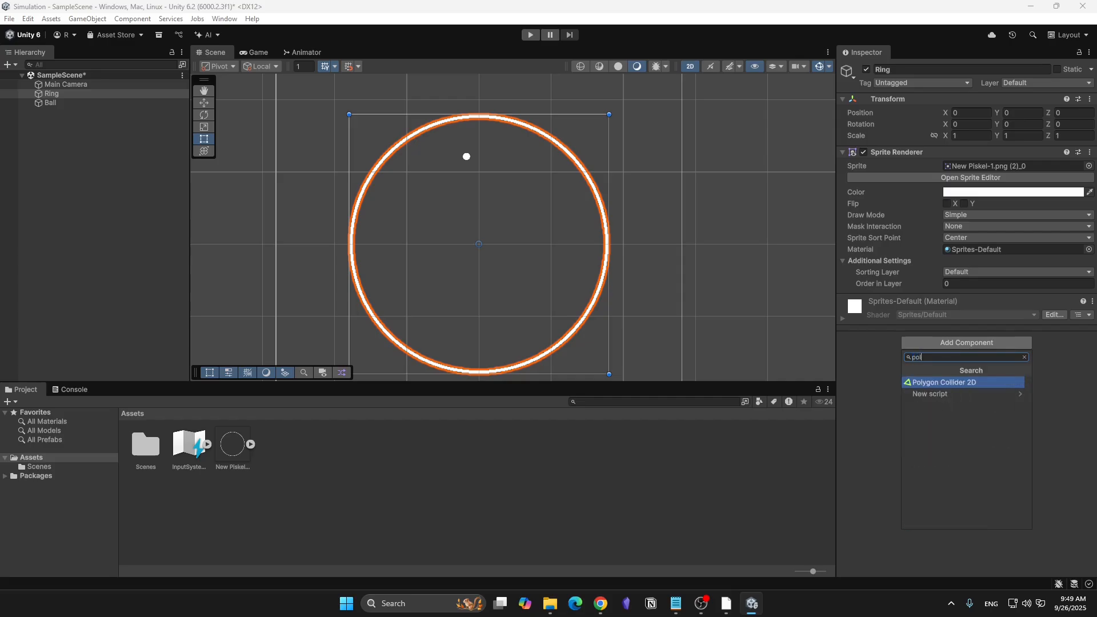
key(Return)
- Add a Rigidbody 2D component to the Ball and set its collision detection to Continuous
click(51, 102)
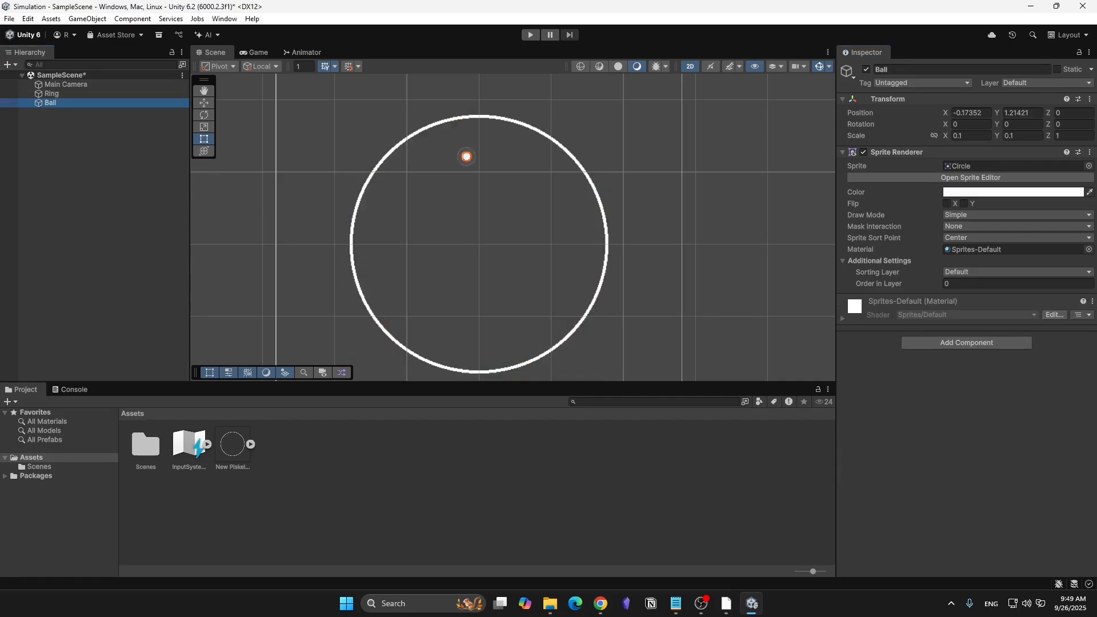
click(967, 342)
text(rgid)
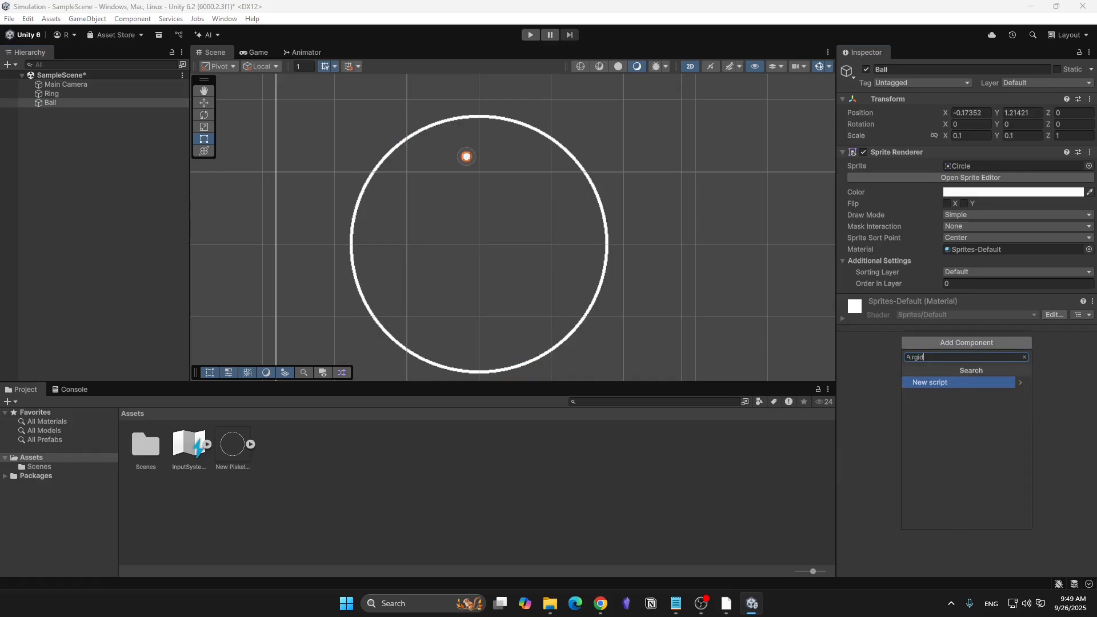
key(BackSpace)
key(BackSpace)
key(BackSpace)
text(igid)
key(Down)
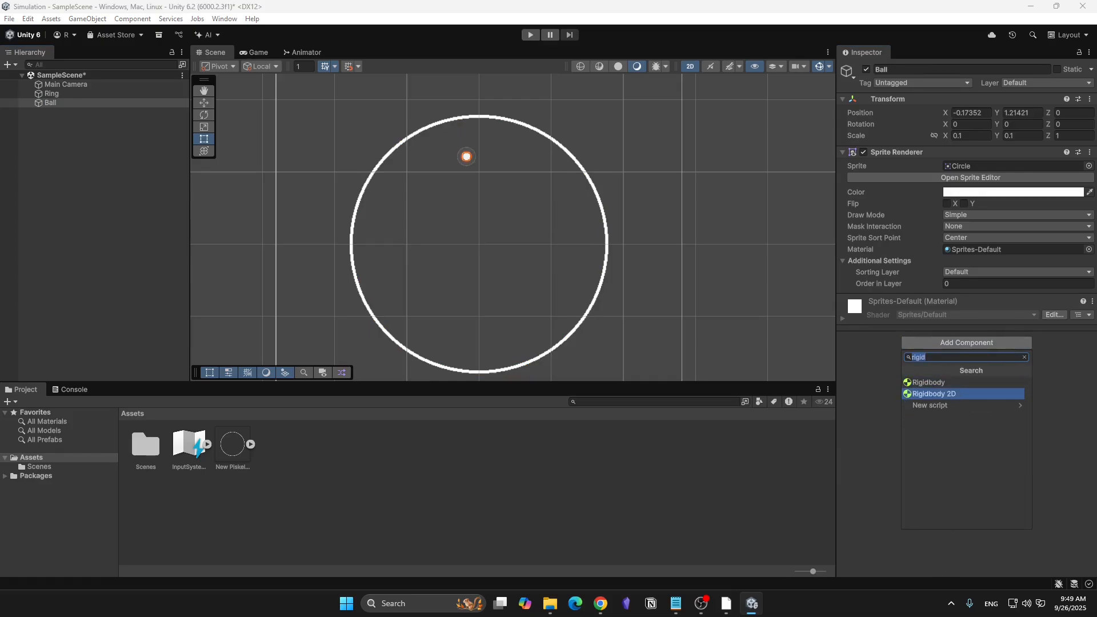
key(Return)
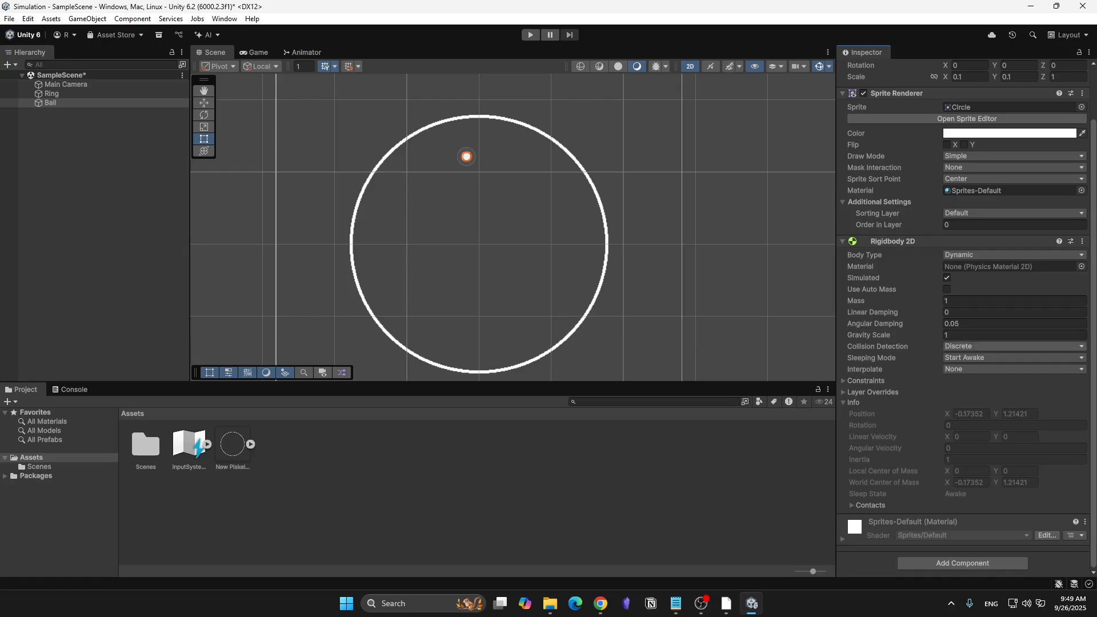
click(1014, 346)
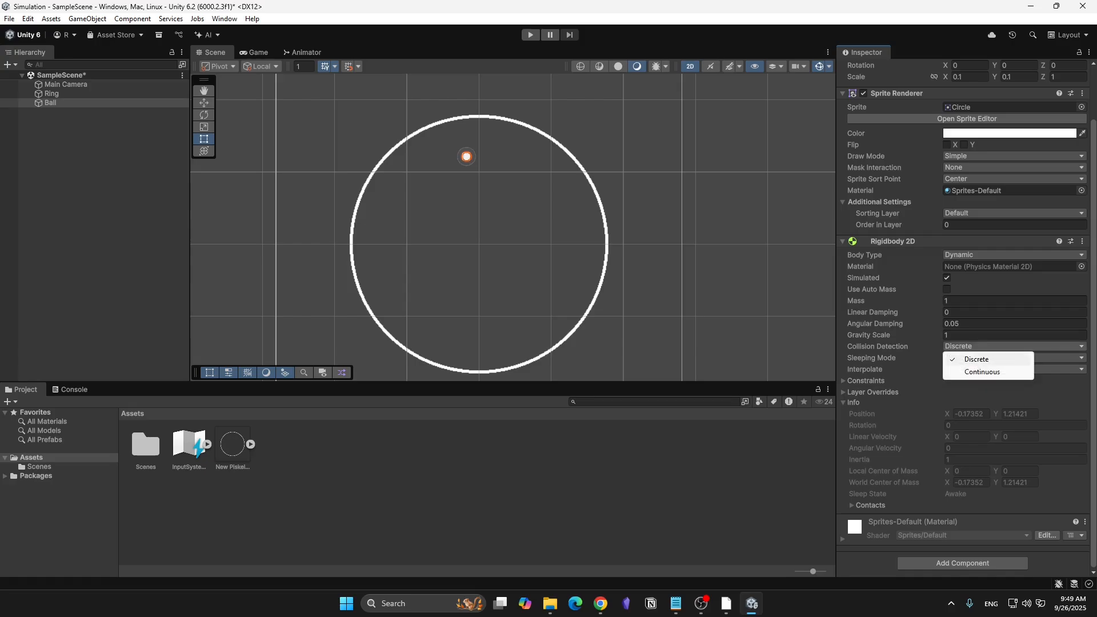
click(982, 371)
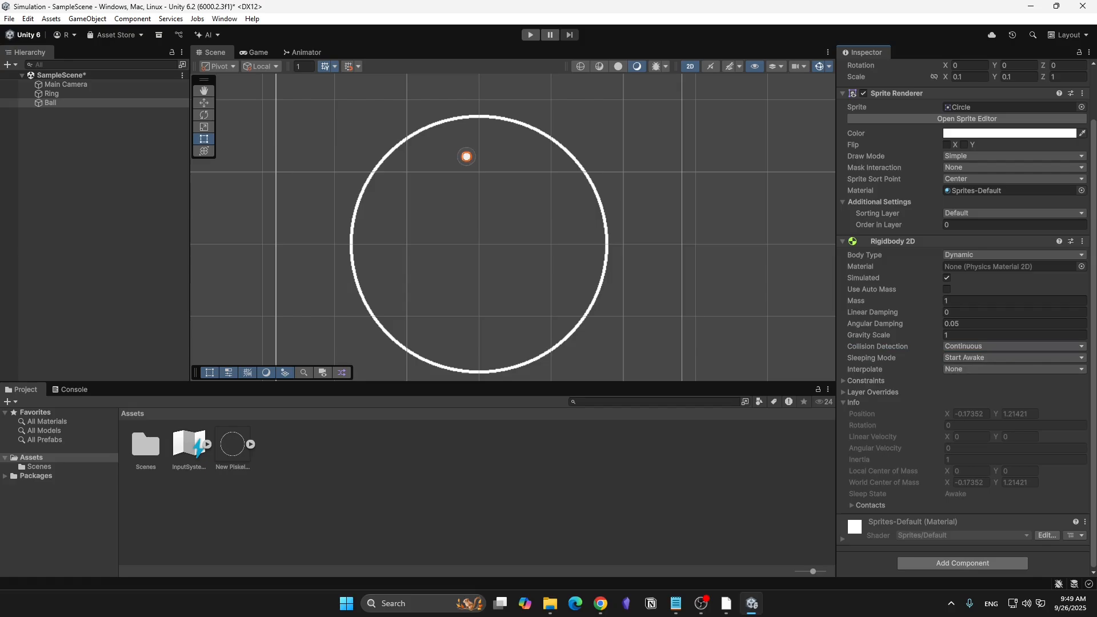
- Add a Circle Collider 2D component to the Ball
click(961, 563)
text(colli)
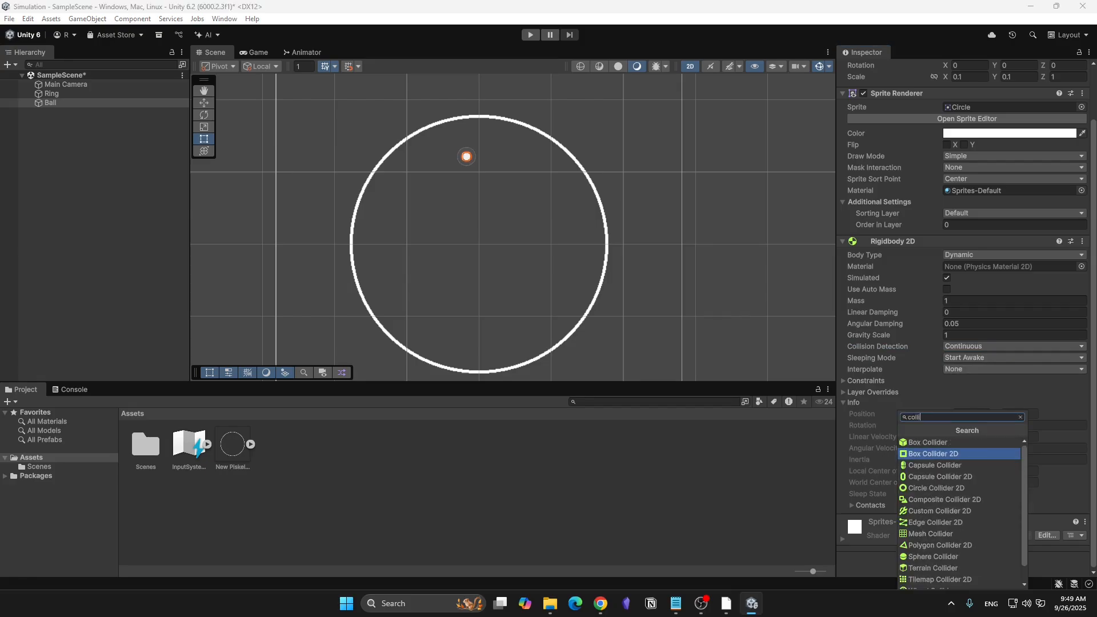
key(Down)
key(Down)
key(Down)
key(Return)
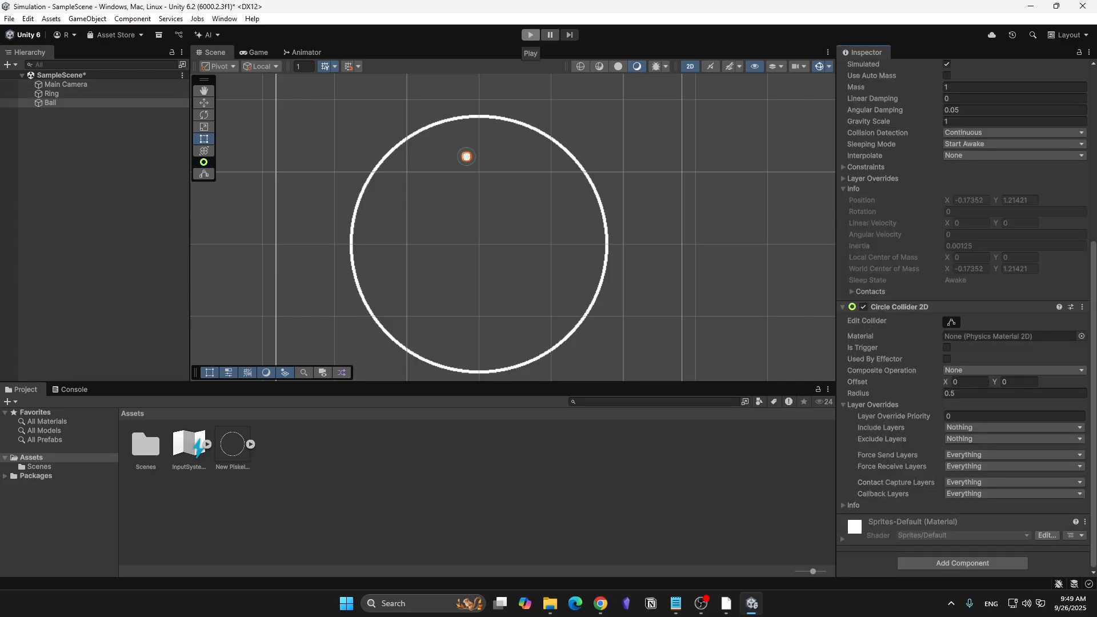
- Run the scene to test how the Ball falls inside the Ring, and stop play mode
click(530, 35)
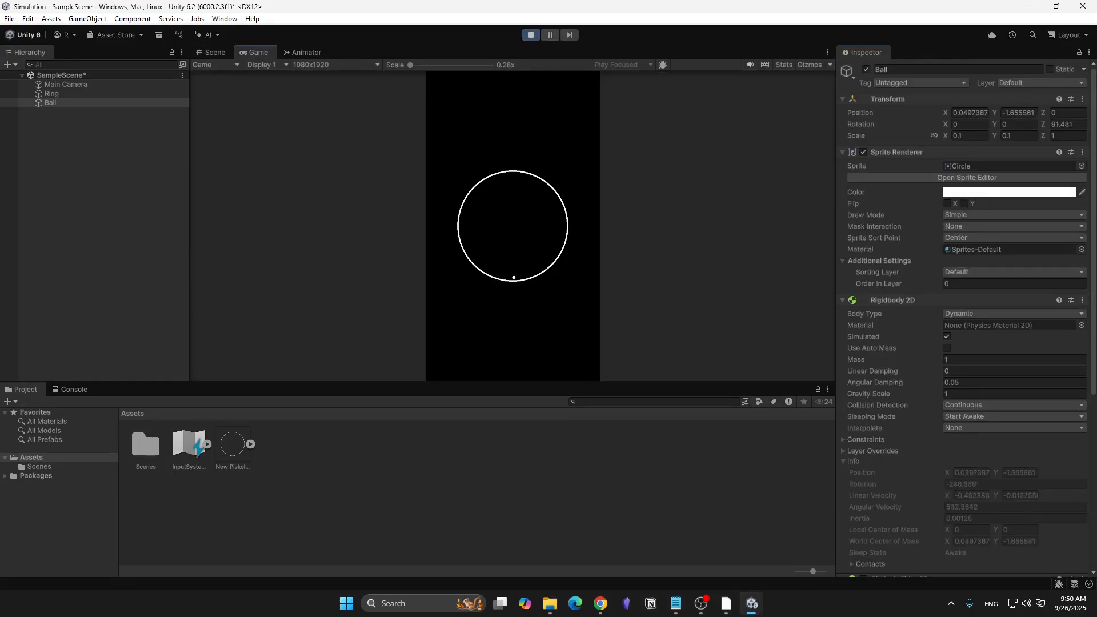
click(530, 35)
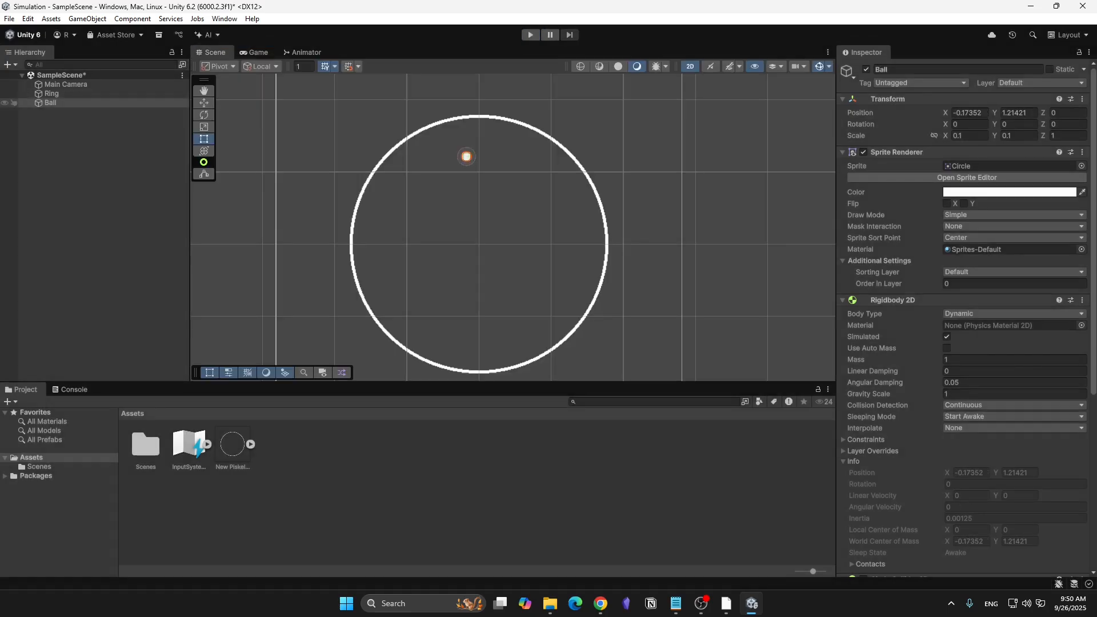
click(86, 103)
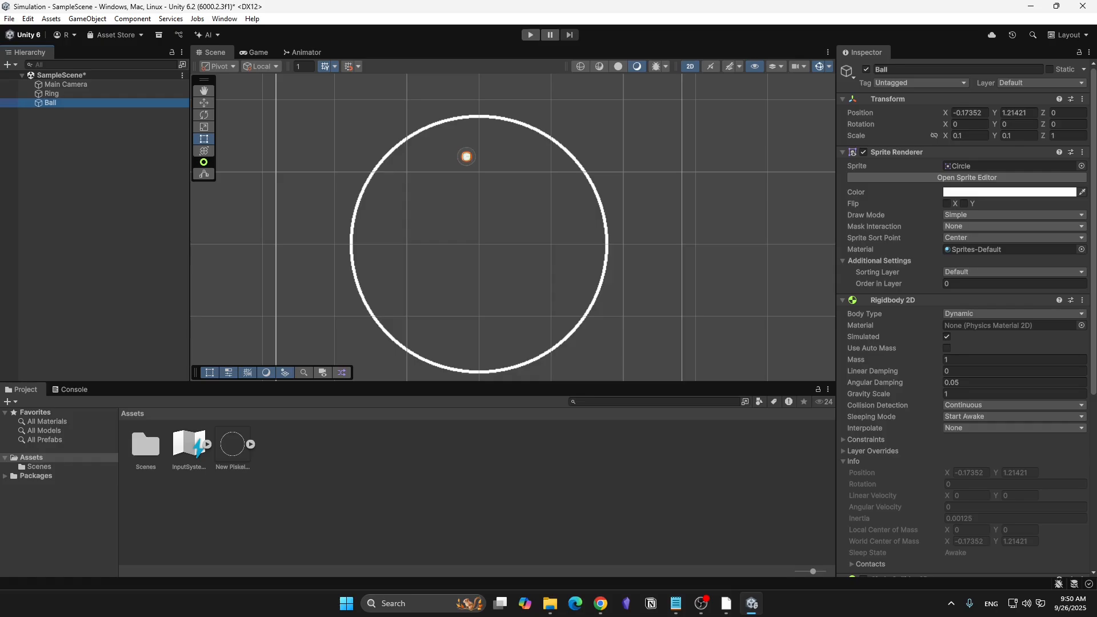
- Create a Physics Material 2D in the Assets folder and name it Bouncy
right_click(314, 483)
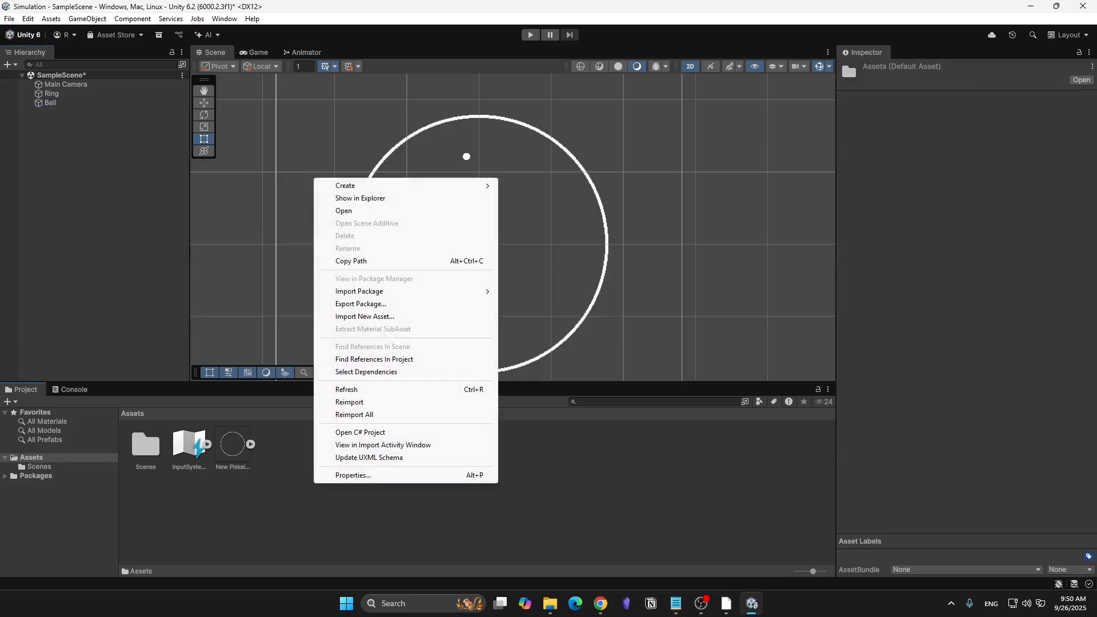
mouse_move(400, 186)
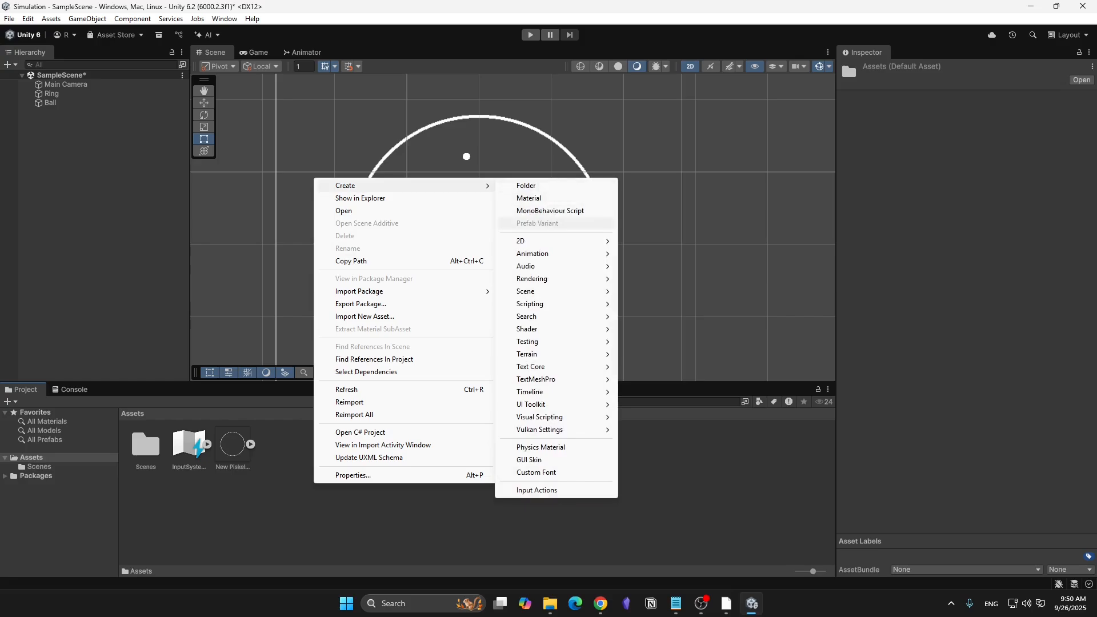
mouse_move(549, 241)
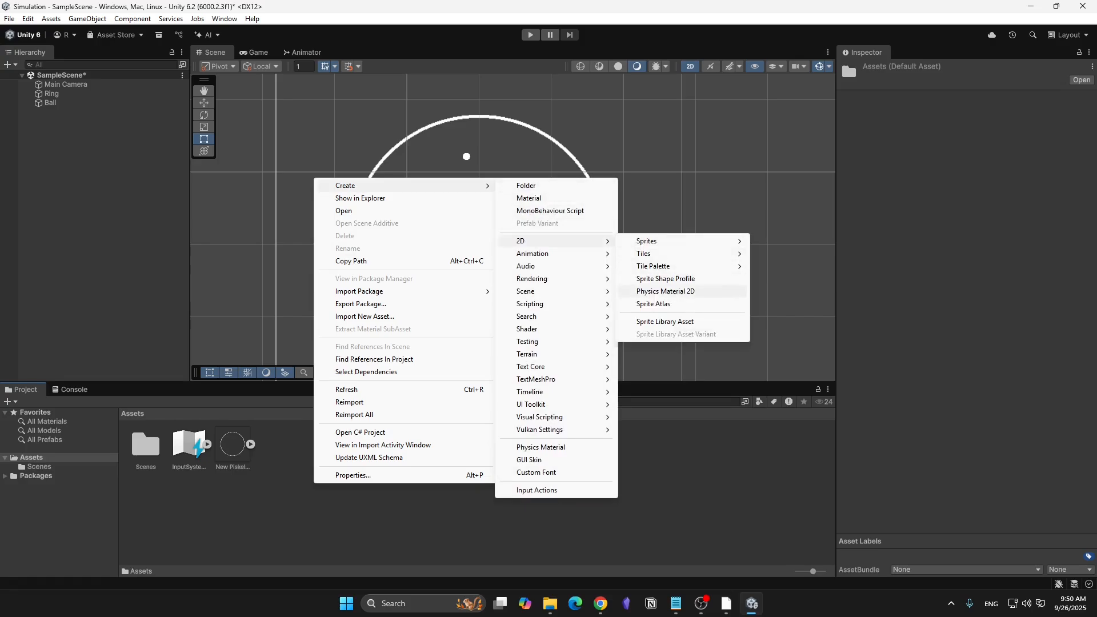
click(666, 291)
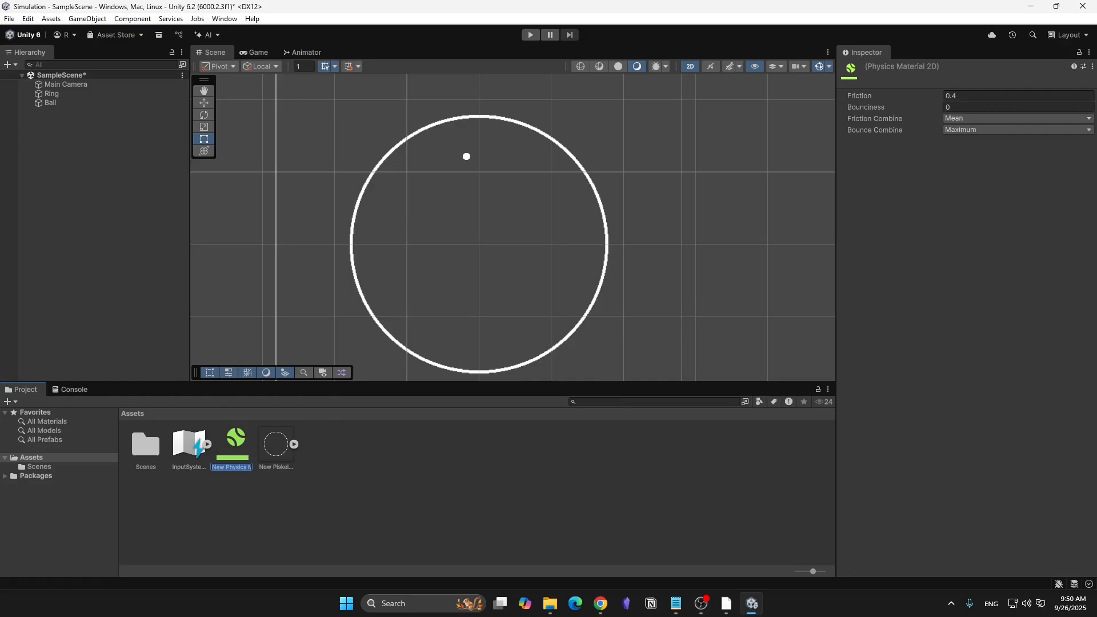
text(Bouncy)
key(Return)
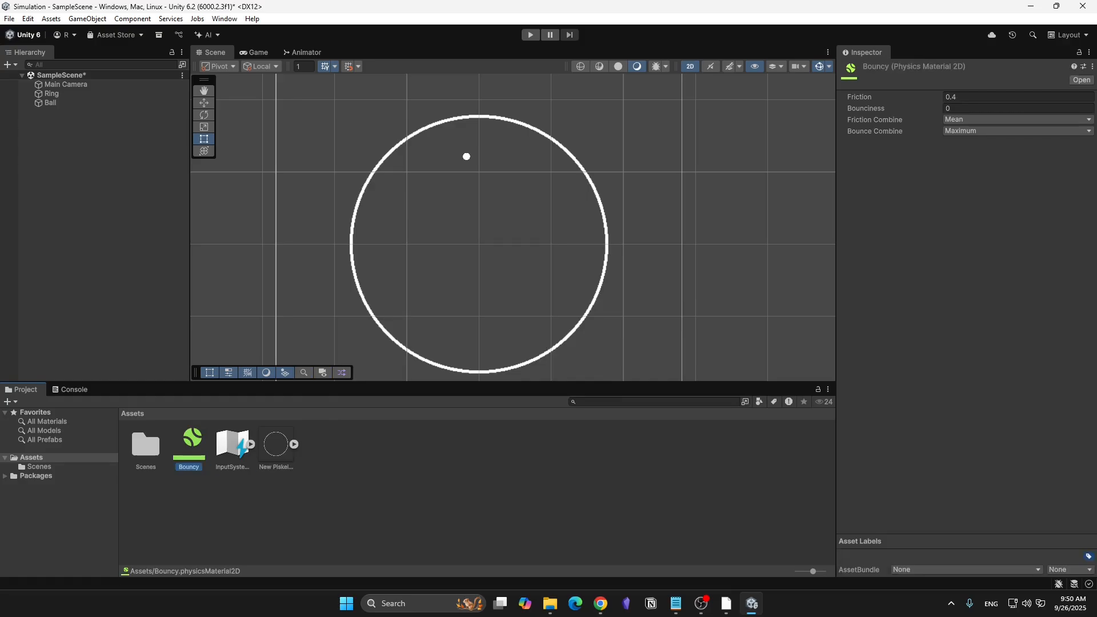
- Set the Bouncy material's friction to 0 and bounciness to 1
click(971, 97)
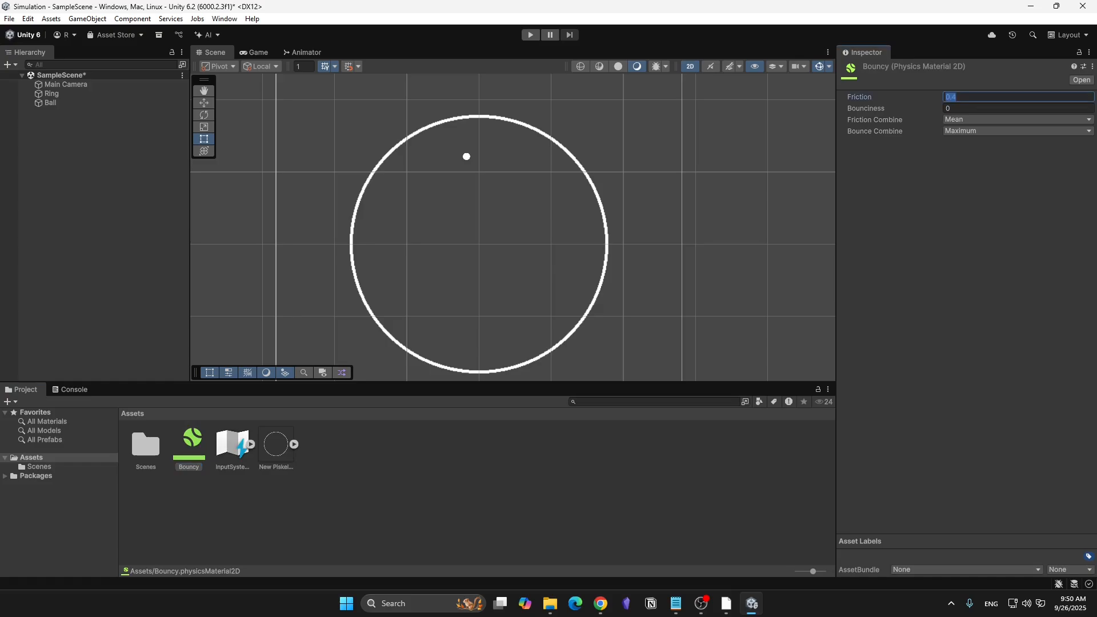
text(0)
key(Tab)
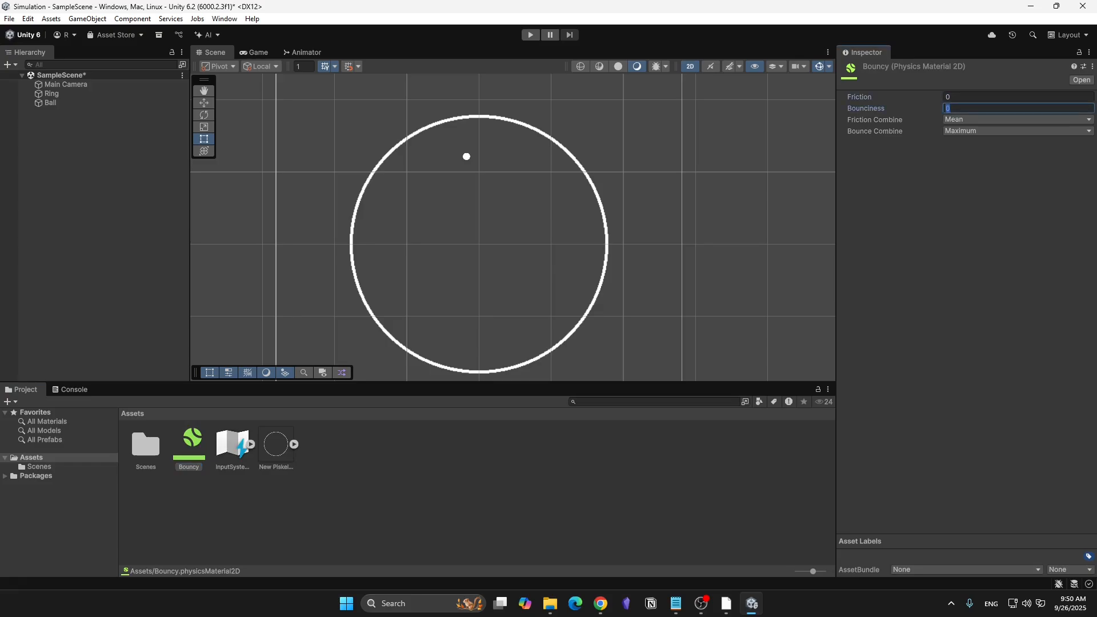
text(1)
click(719, 188)
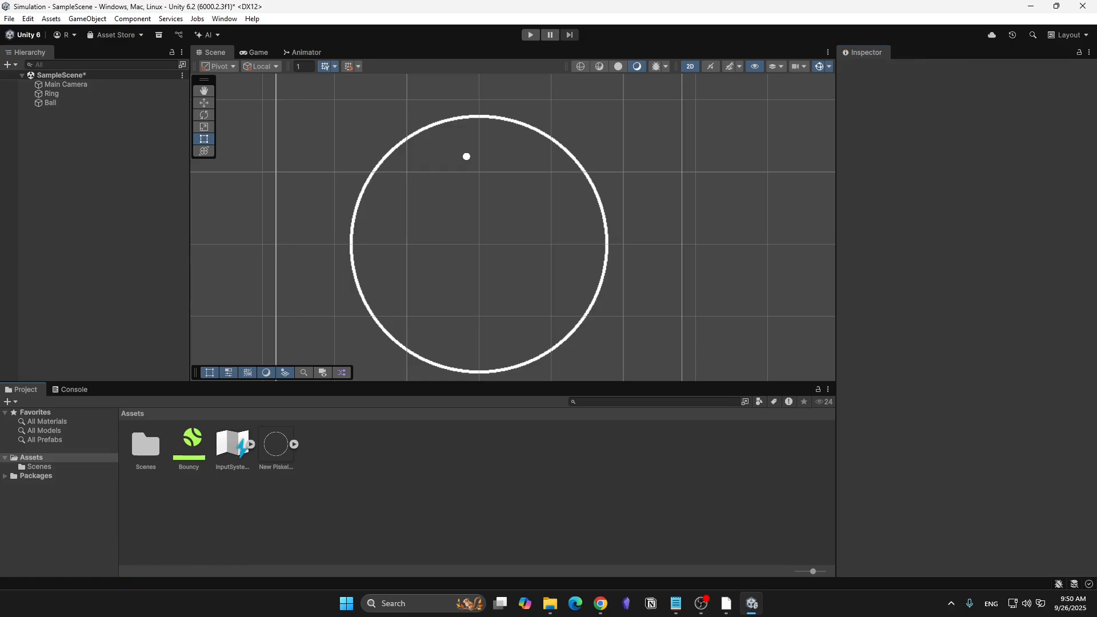
- Assign the Bouncy material to the Ball's Rigidbody 2D, and run the scene briefly to test the bouncing
click(63, 103)
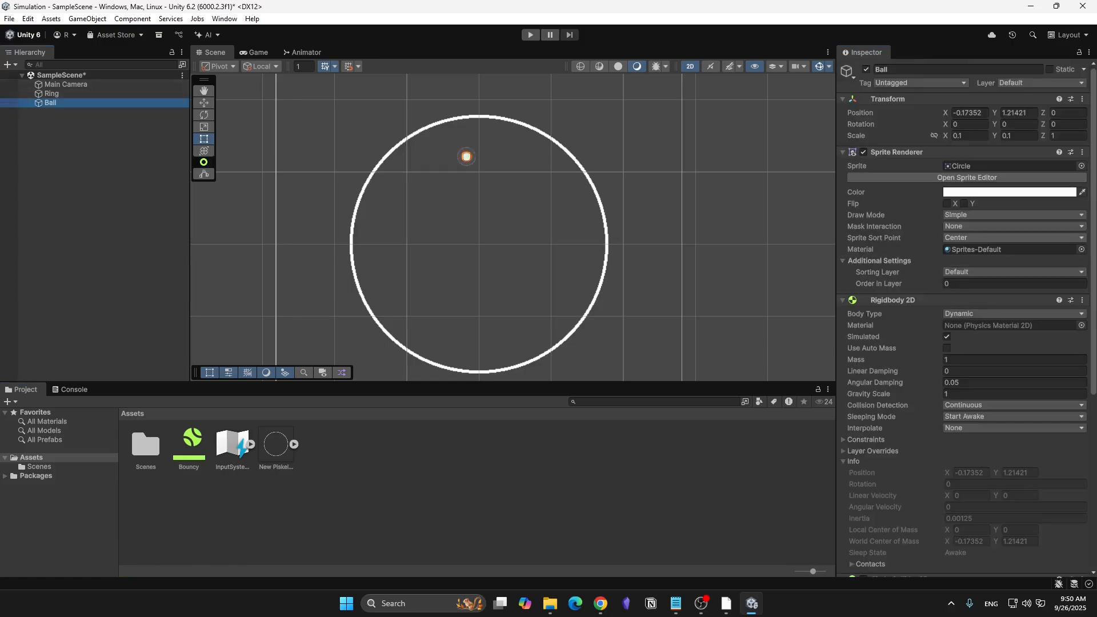
scroll(965, 319, down, 2)
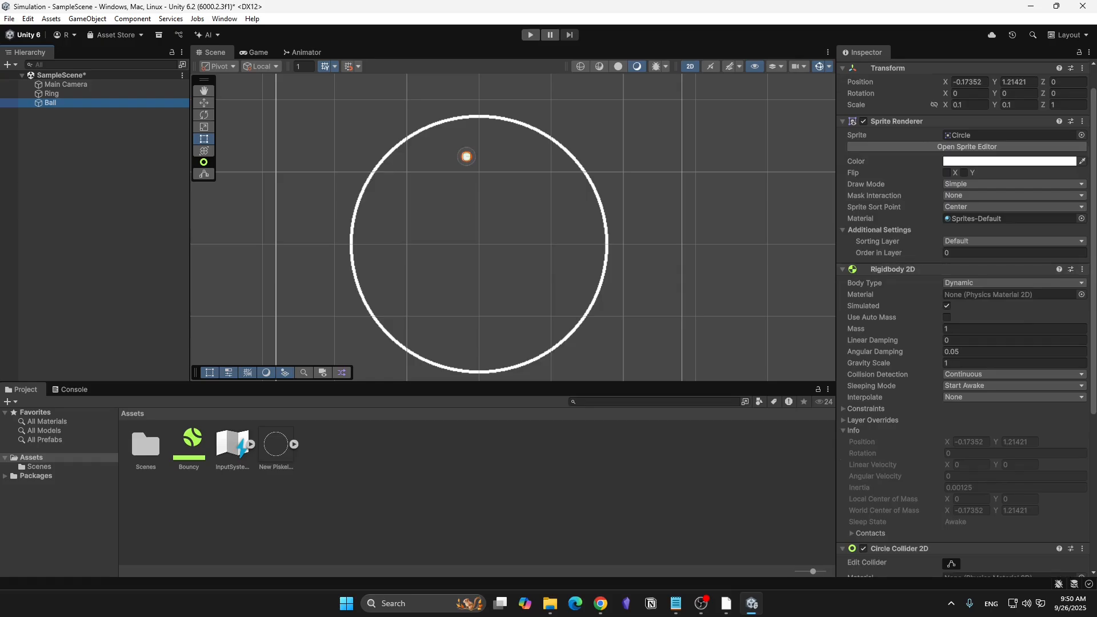
drag(188, 446, 1011, 294)
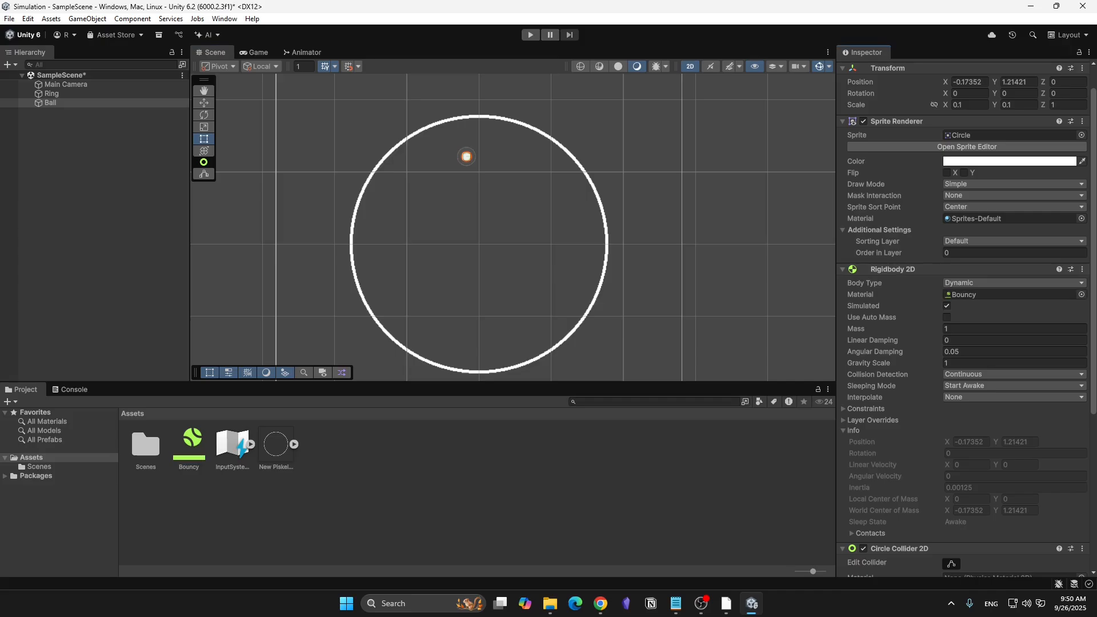
key(ctrl+p)
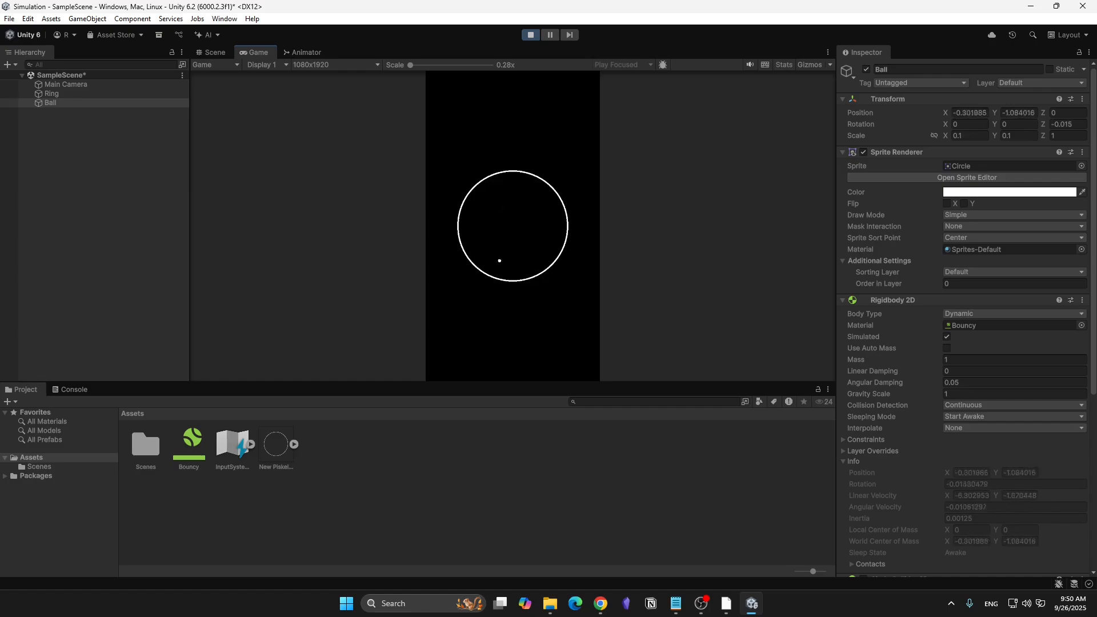
key(ctrl+p)
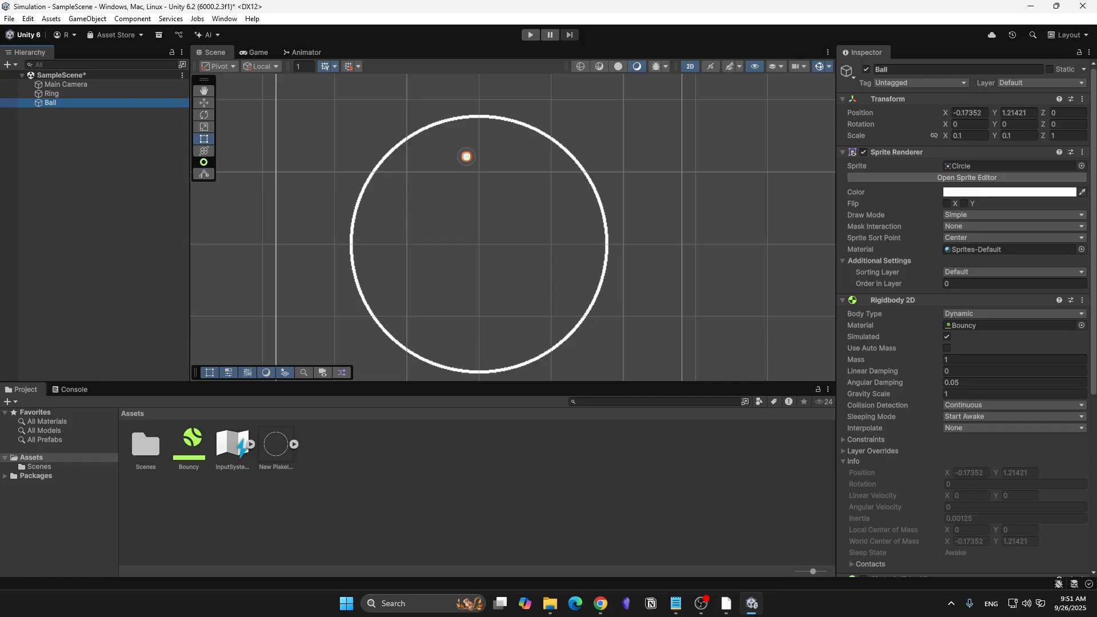
- Create a MonoBehaviour script named Multiply in the Assets folder
right_click(143, 420)
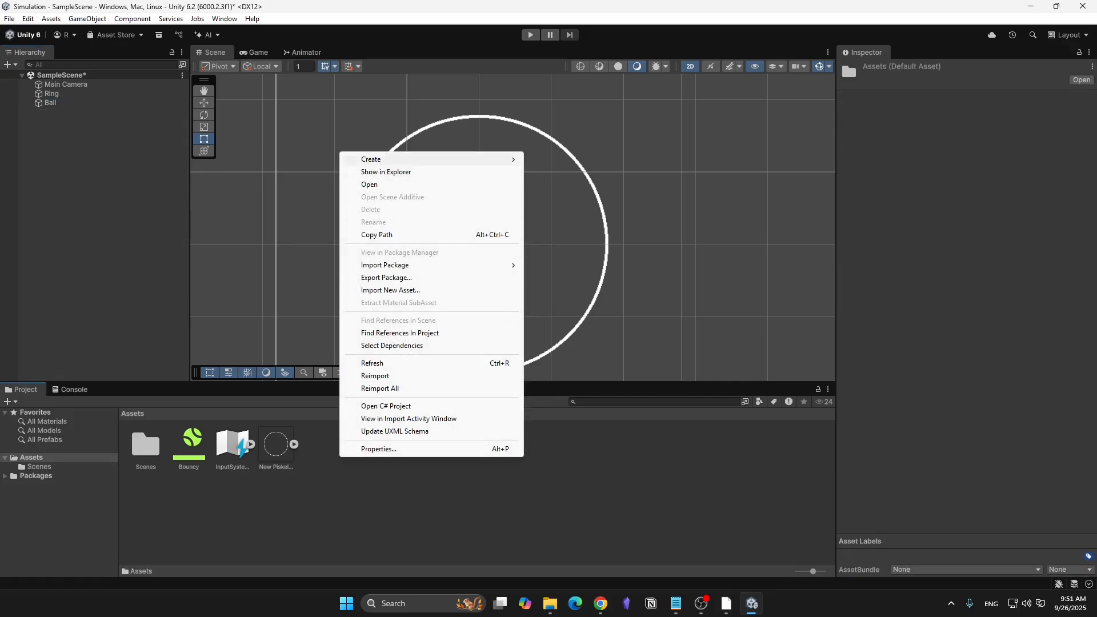
mouse_move(411, 160)
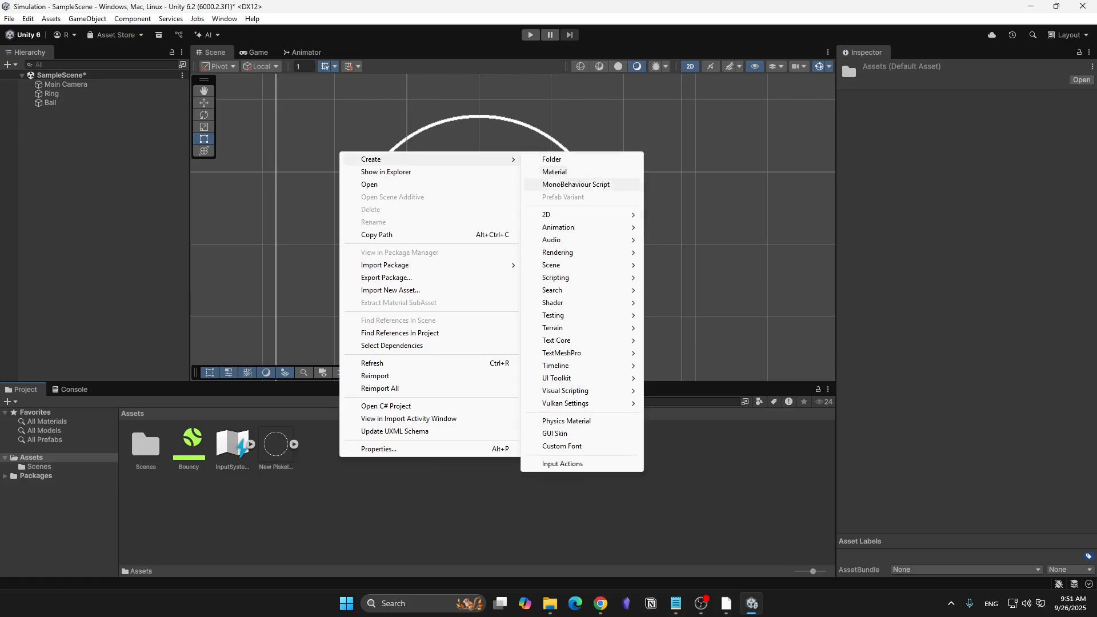
mouse_move(571, 278)
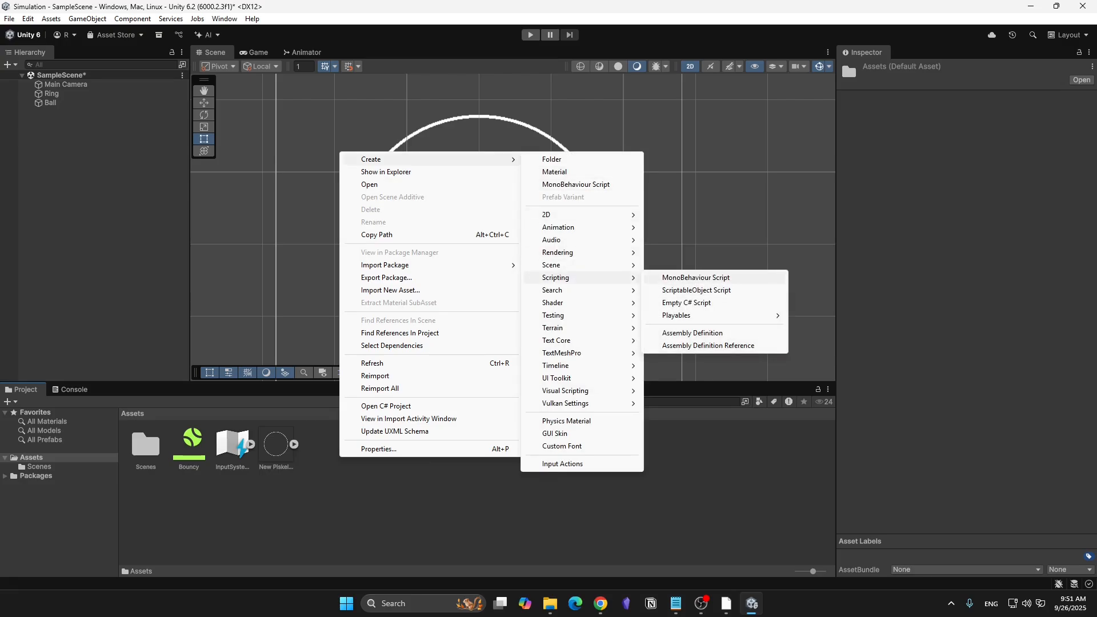
click(695, 277)
text(M)
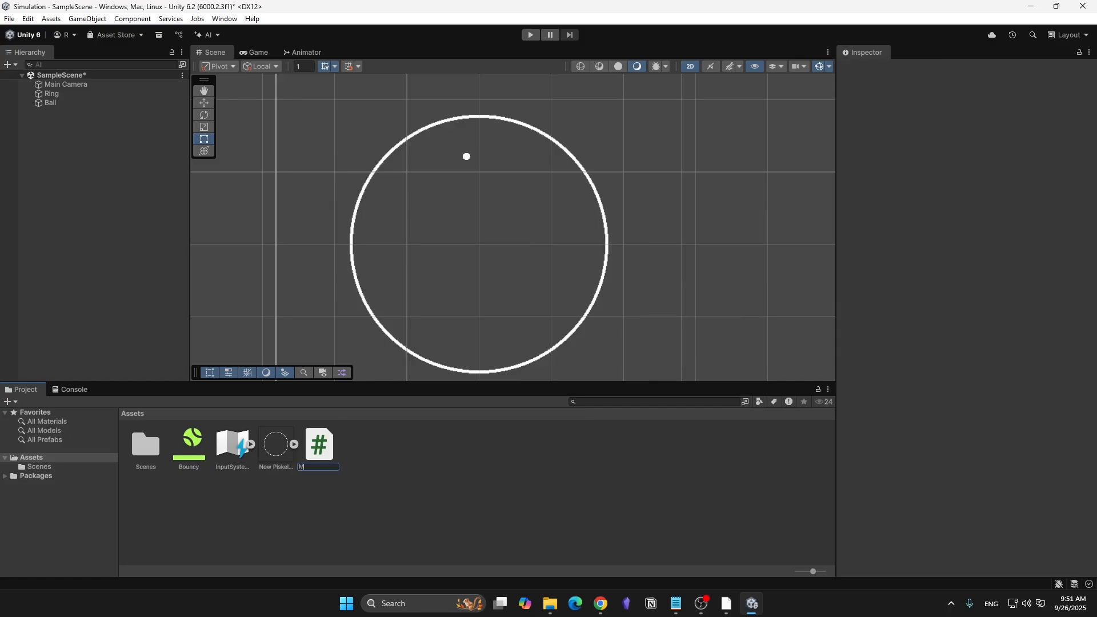
text(ultiply)
key(Return)
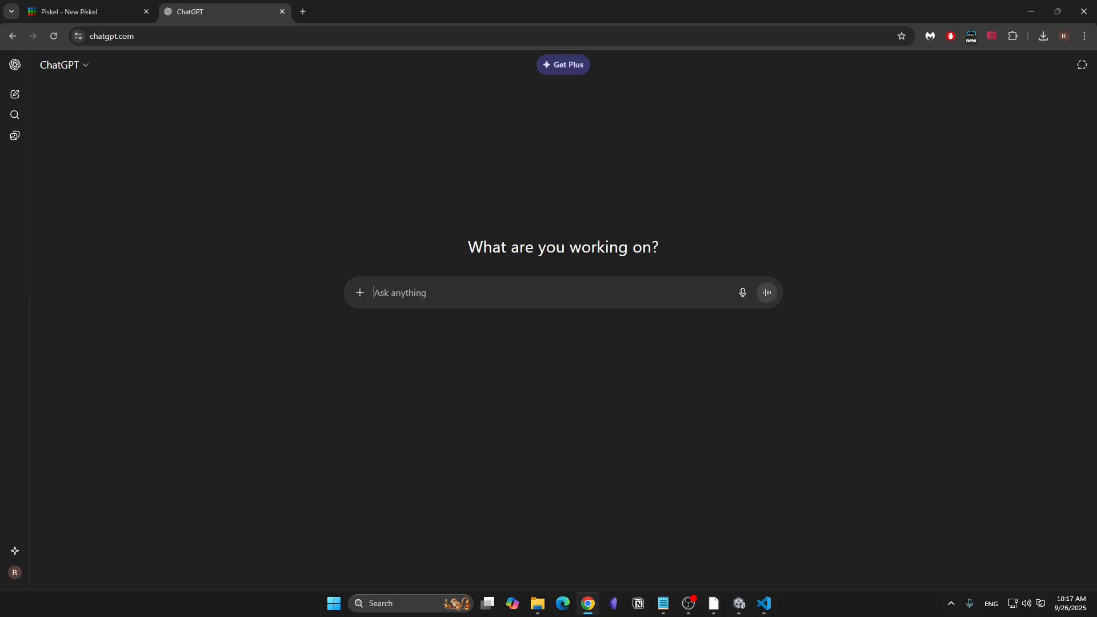
- In ChatGPT, begin a prompt: "I am creating a project in unity where I am trying to have a simulation of a ball bouncing inside a ring."
text(I am )
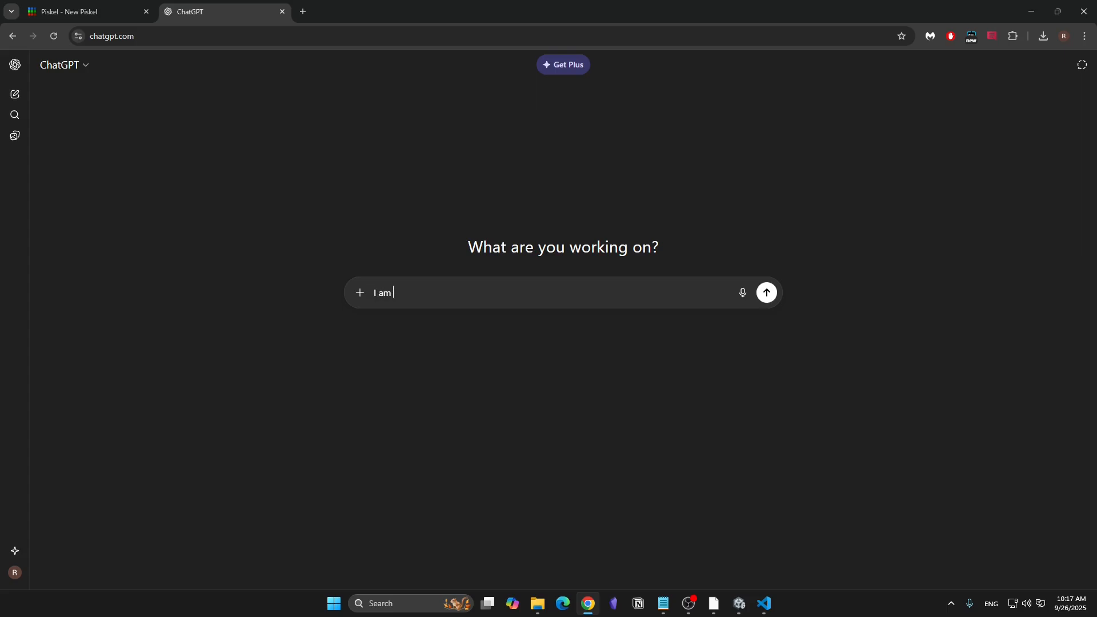
text(creating a proje)
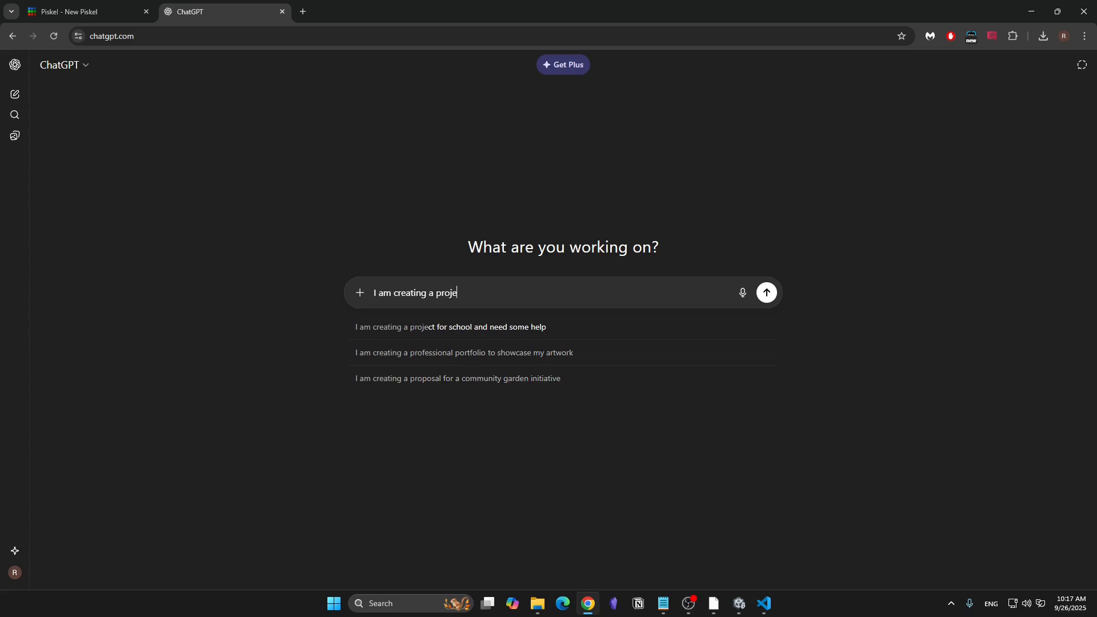
text(ct in unity)
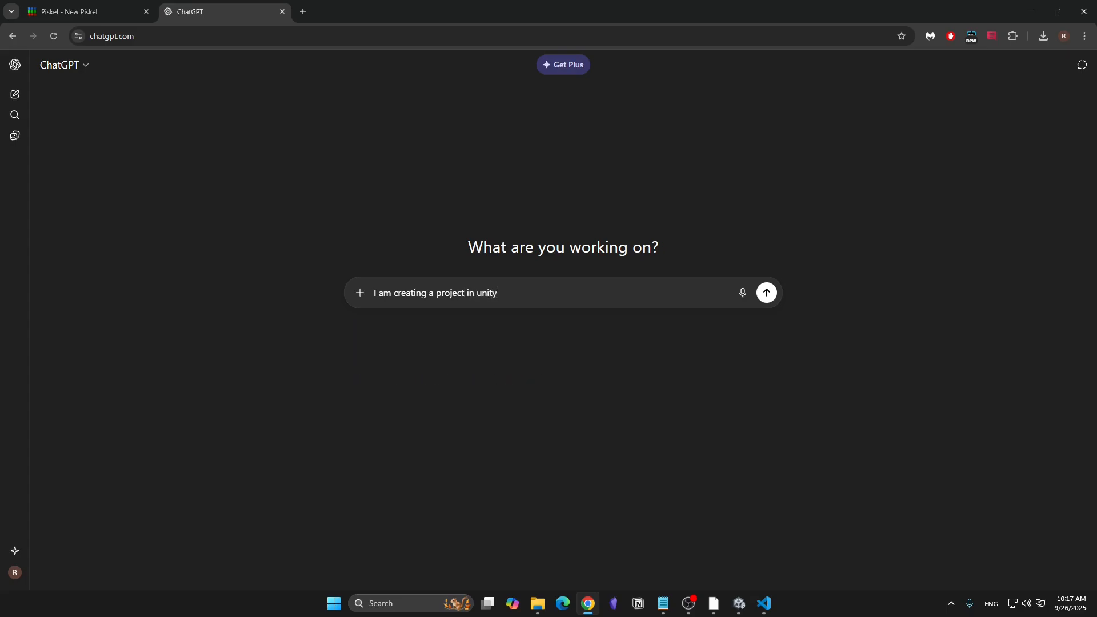
text( where I am try to)
key(BackSpace)
key(BackSpace)
key(BackSpace)
text(ing to have a simula)
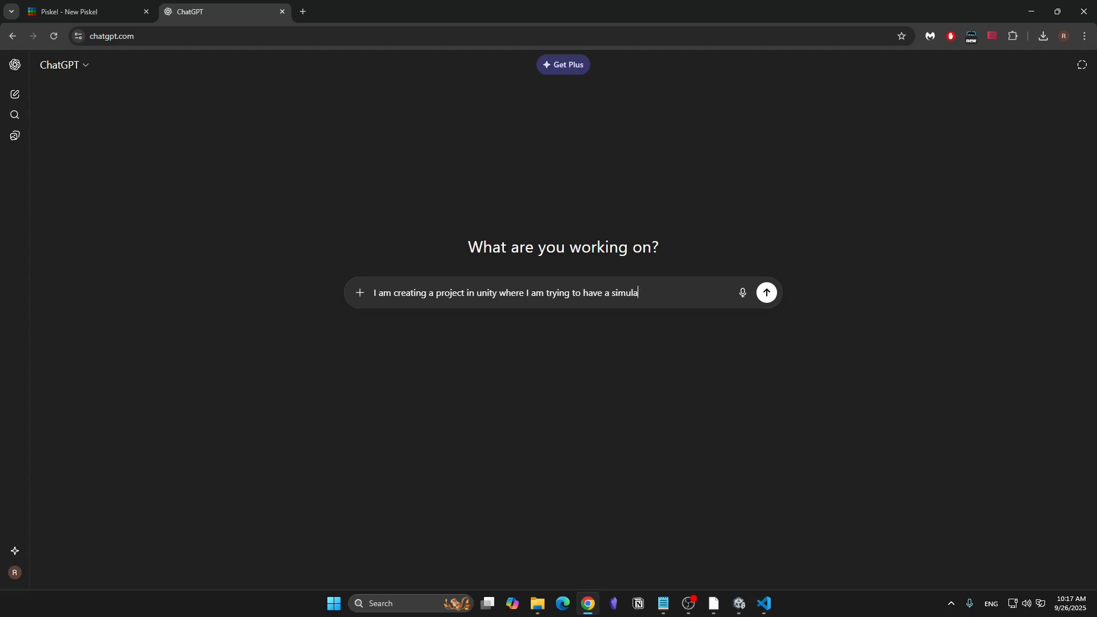
text(tion of a ball bouncing ins)
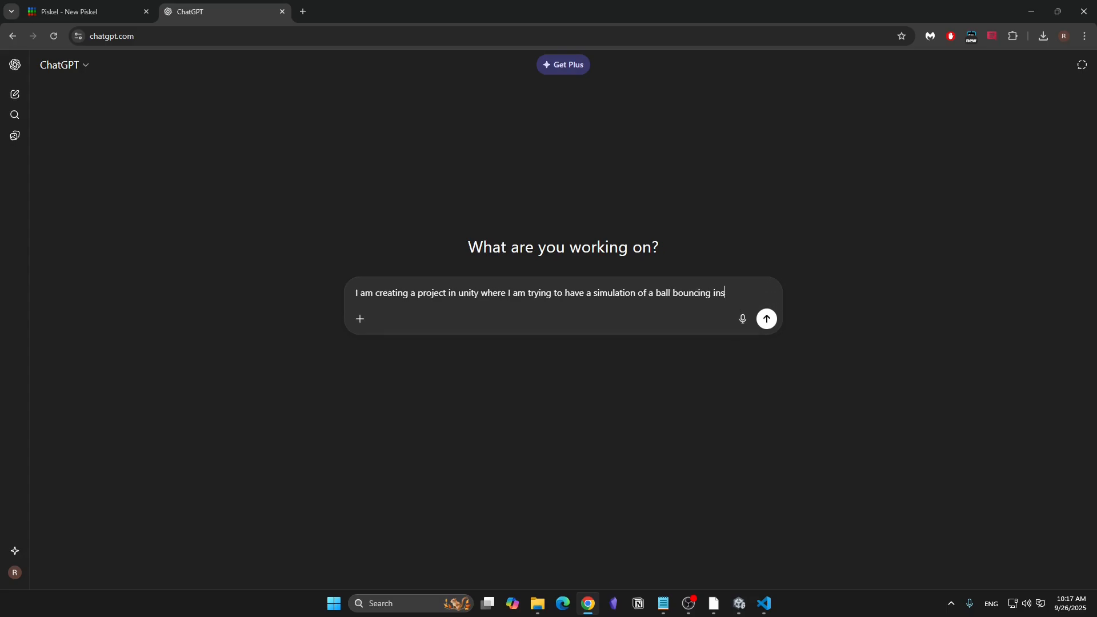
text(ide a ring. I want to )
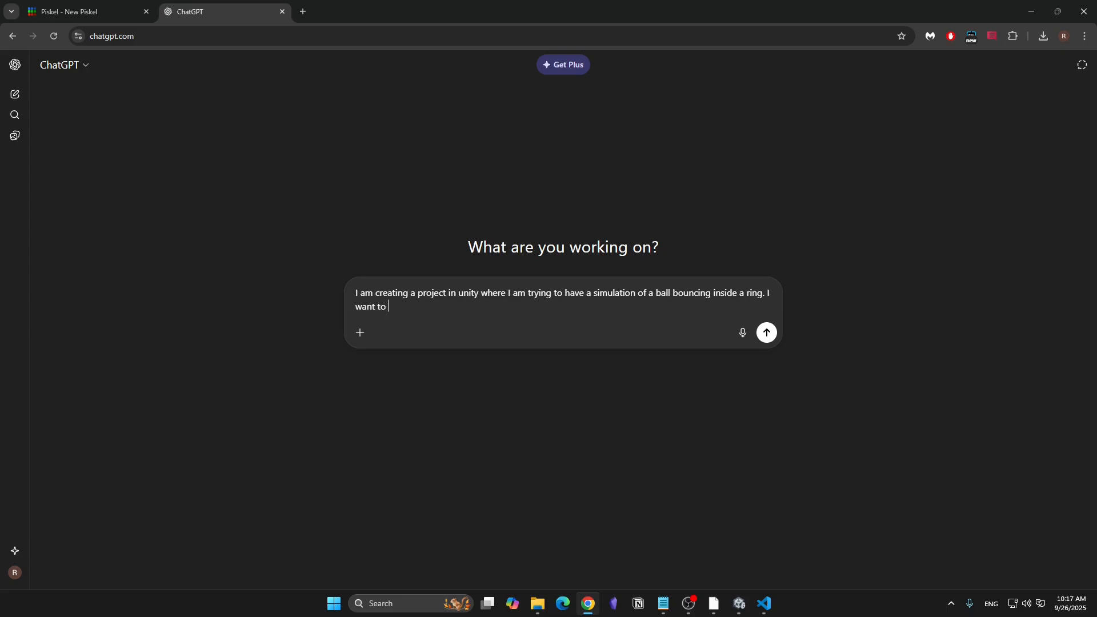
text(make this ball multiple)
- Continue the prompt with "I want to make this ball multiplies whenever it collides with the ring, and"
key(BackSpace)
text(ies whenever it colli)
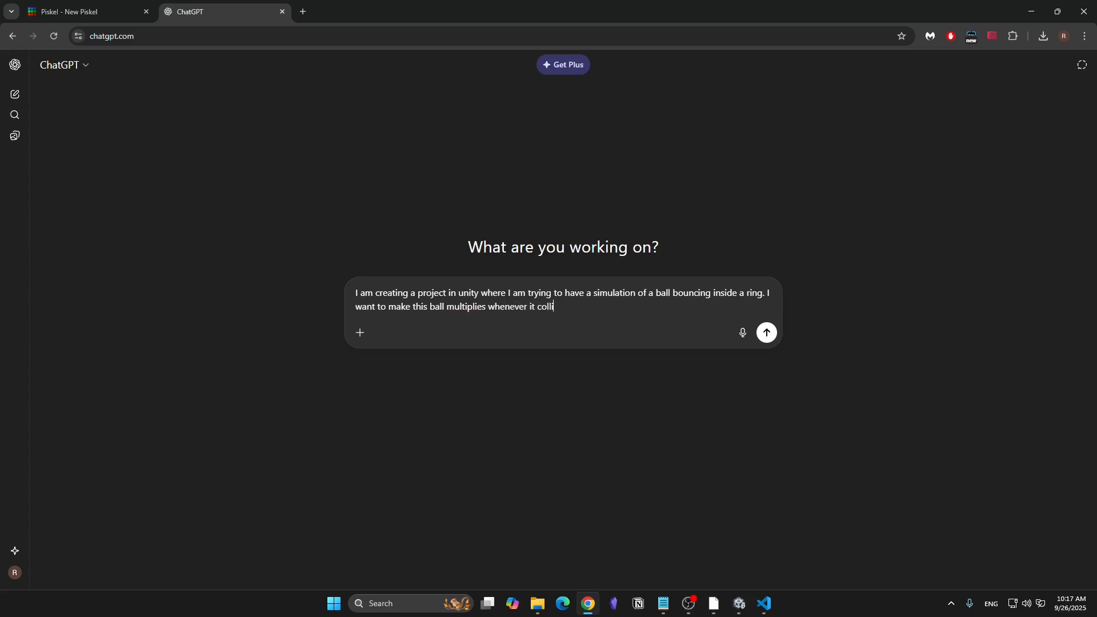
text(des with the ring, and the ball s)
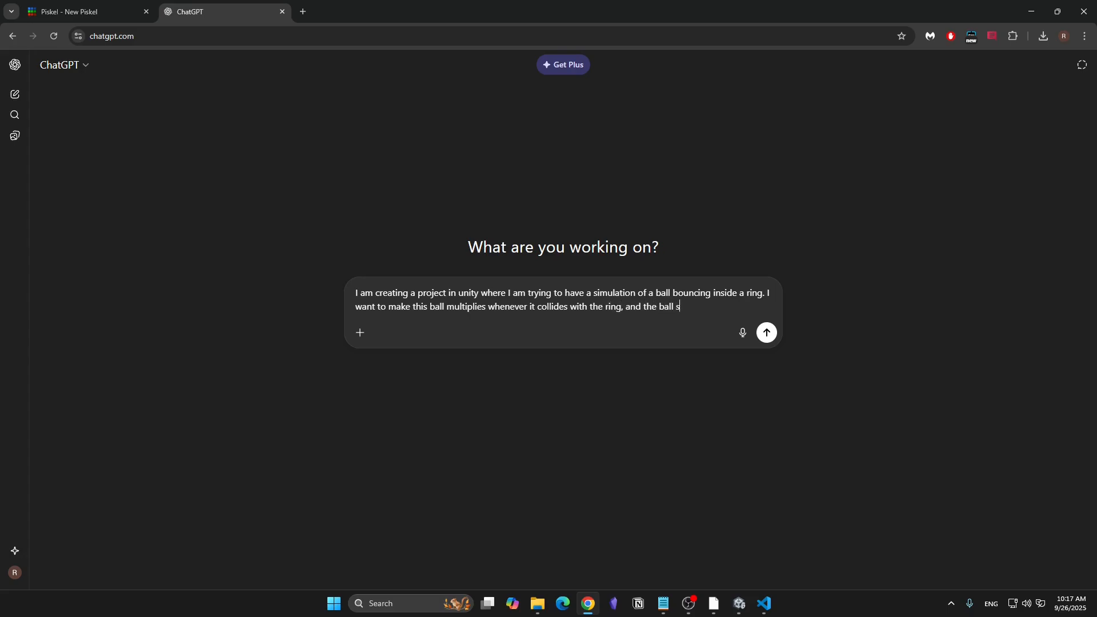
text(hould also be pushed in )
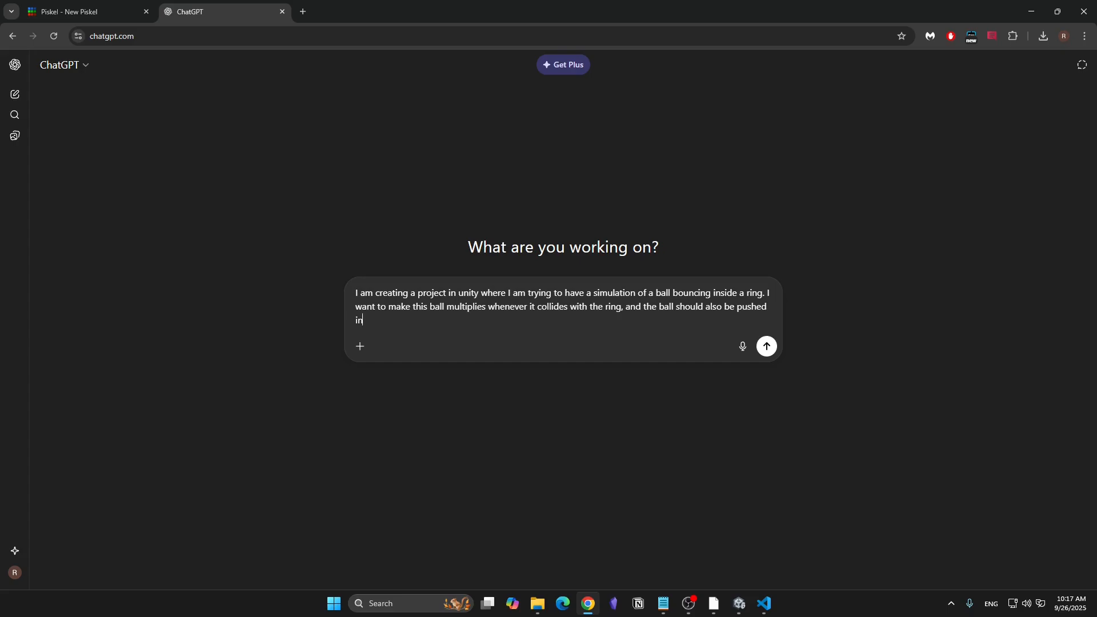
text(an opposite direction from the c)
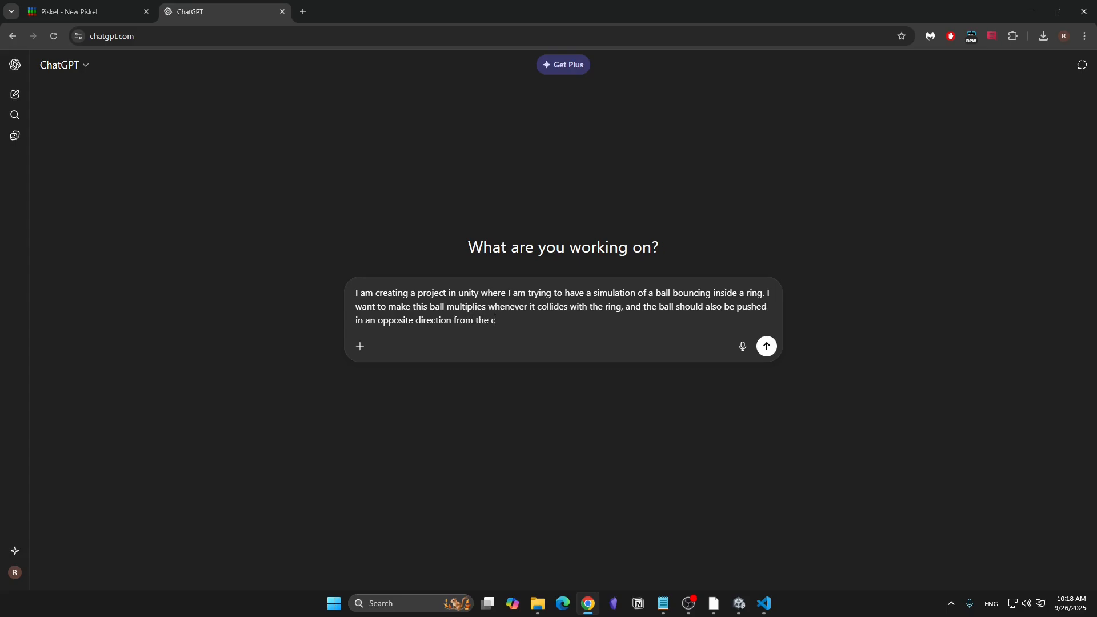
text(ollision)
- Finish the prompt with "the ball should also be pushed in an opposite direction from the collision" and submit it
key(Return)
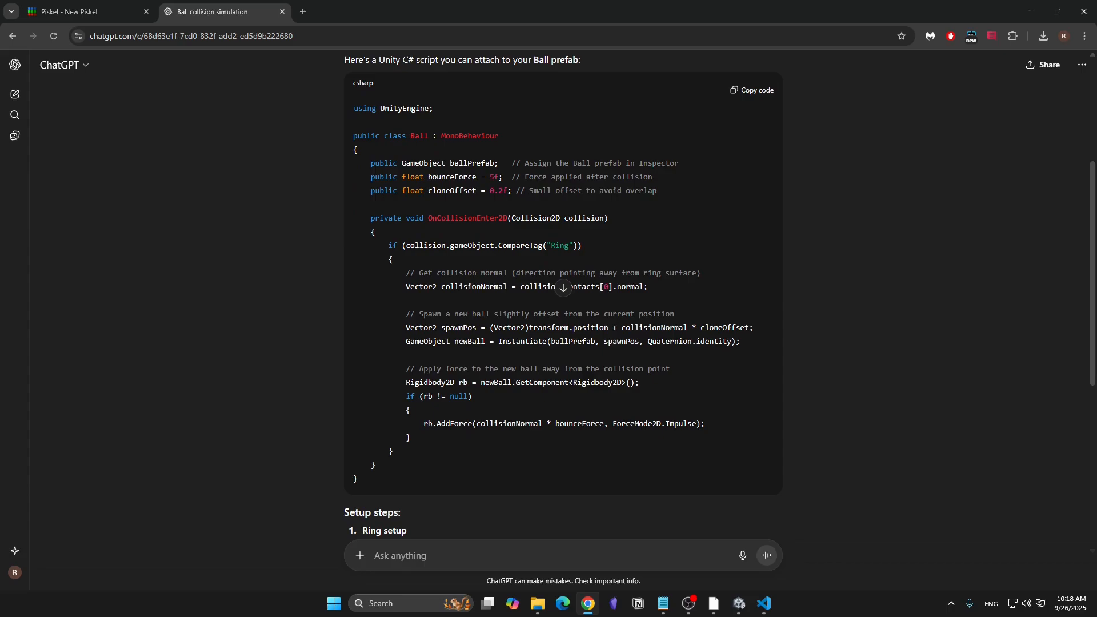
- Copy the generated class body into Multiply.cs in Visual Studio Code, replacing the default Start and Update methods, and save the script
drag(370, 163, 376, 466)
key(ctrl+c)
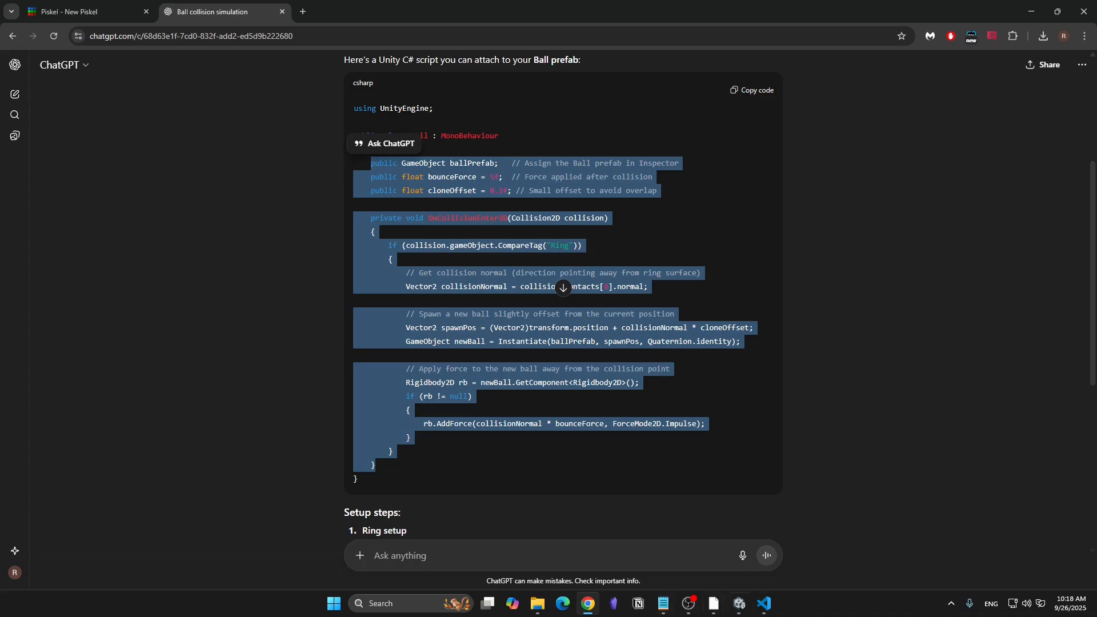
click(765, 603)
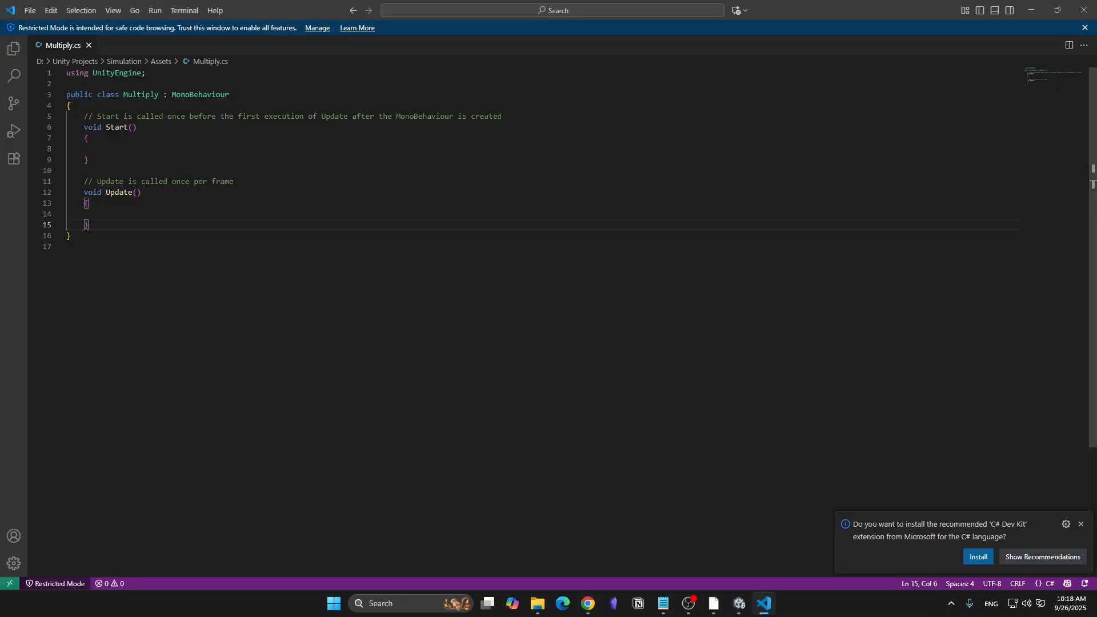
key(shift+Up)
key(shift+Up)
key(shift+Up)
key(shift+Up)
key(shift+Up)
key(shift+Up)
key(shift+Up)
key(shift+Up)
key(shift+Up)
key(shift+Up)
key(shift+Home)
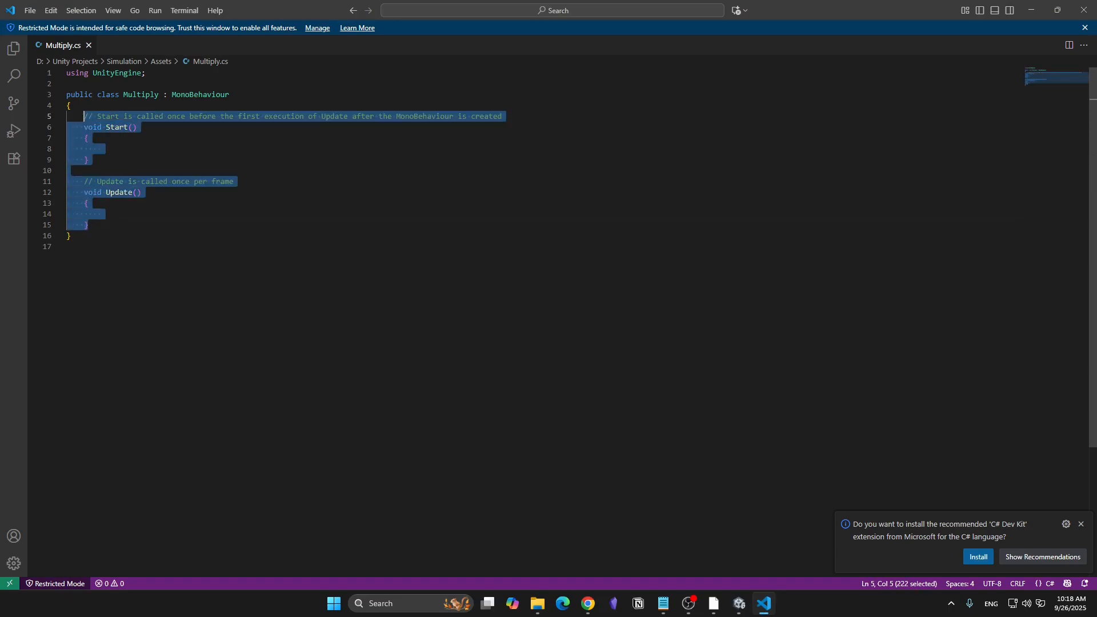
key(BackSpace)
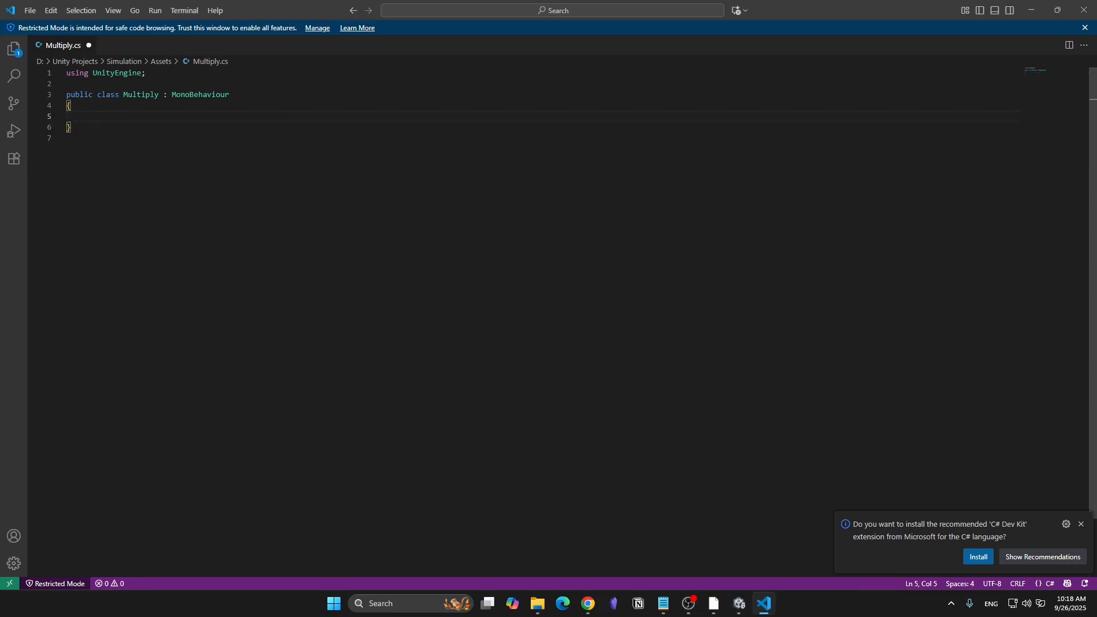
key(ctrl+v)
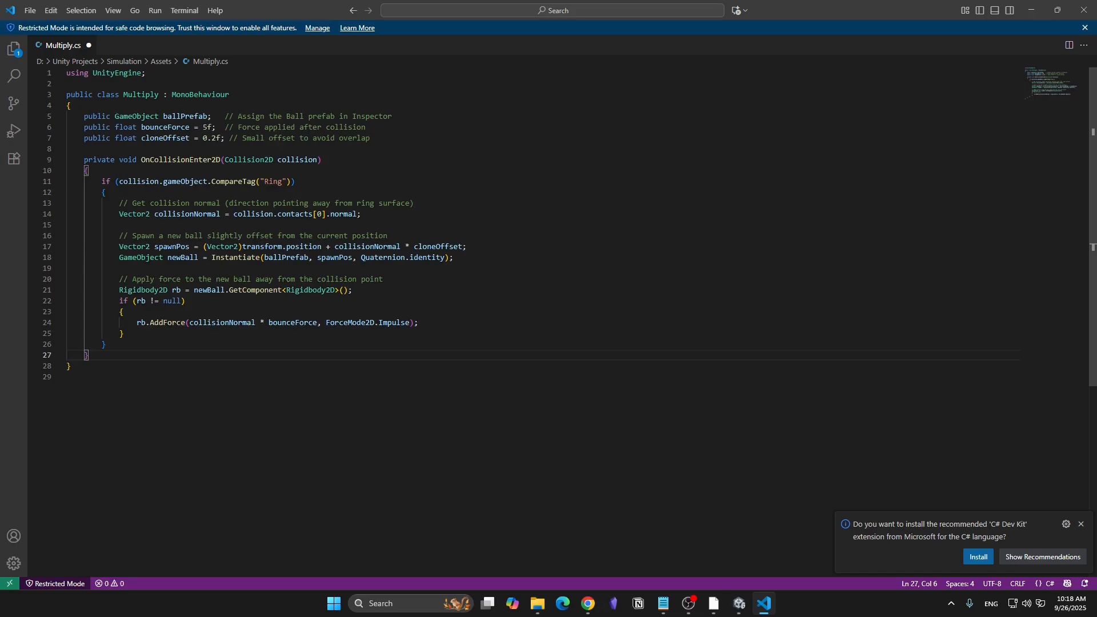
click(361, 214)
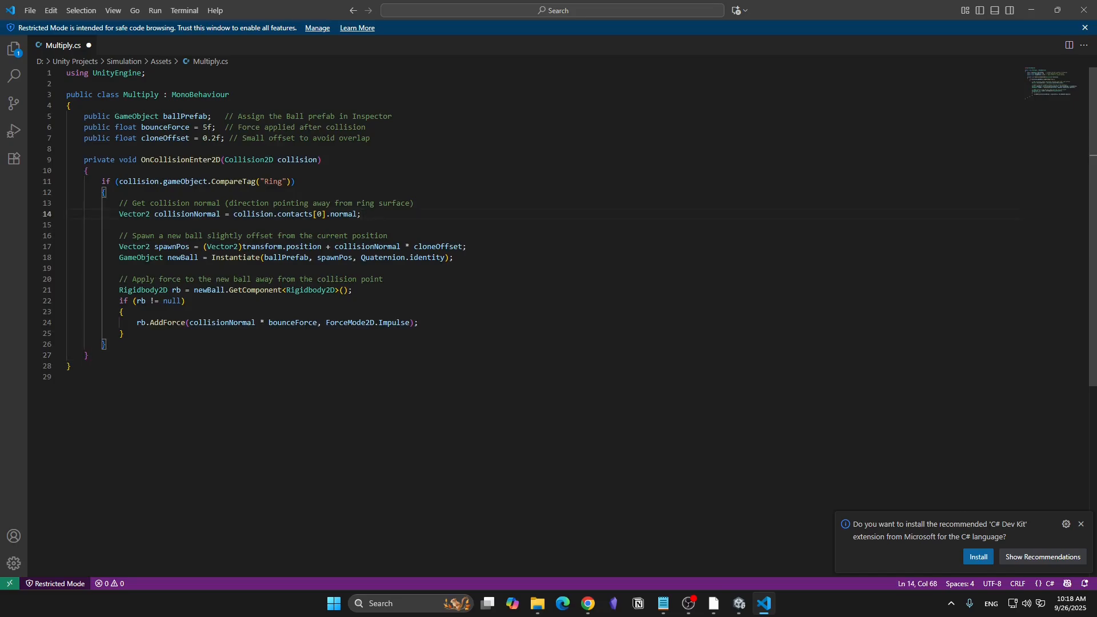
key(ctrl+s)
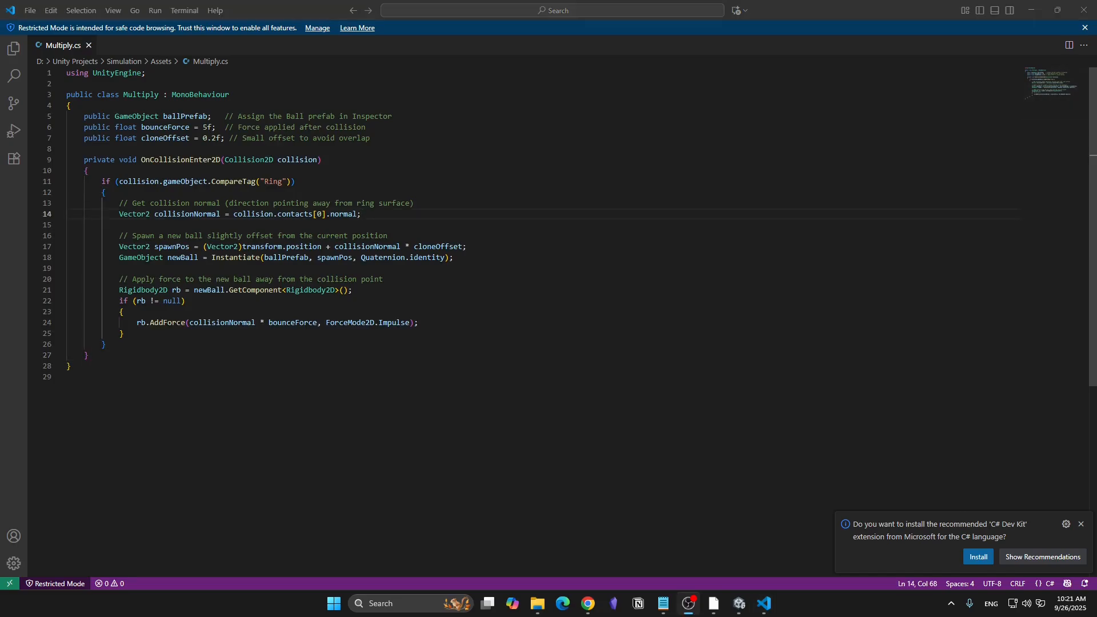
- Switch to Unity and add the Multiply script as a component of the Ball
key(alt+Tab)
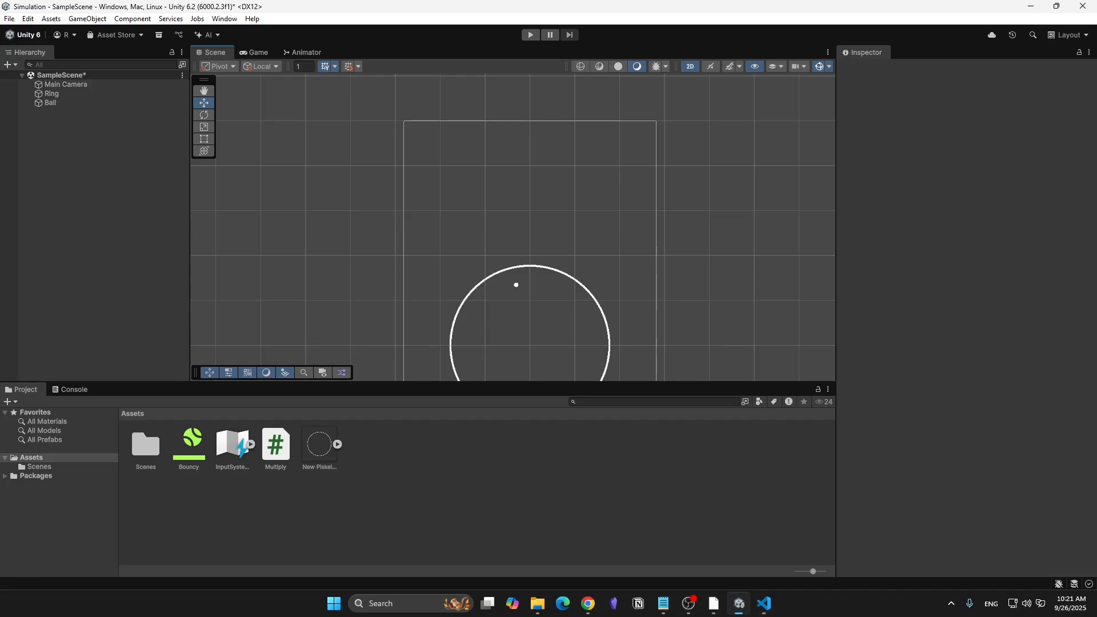
double_click(50, 103)
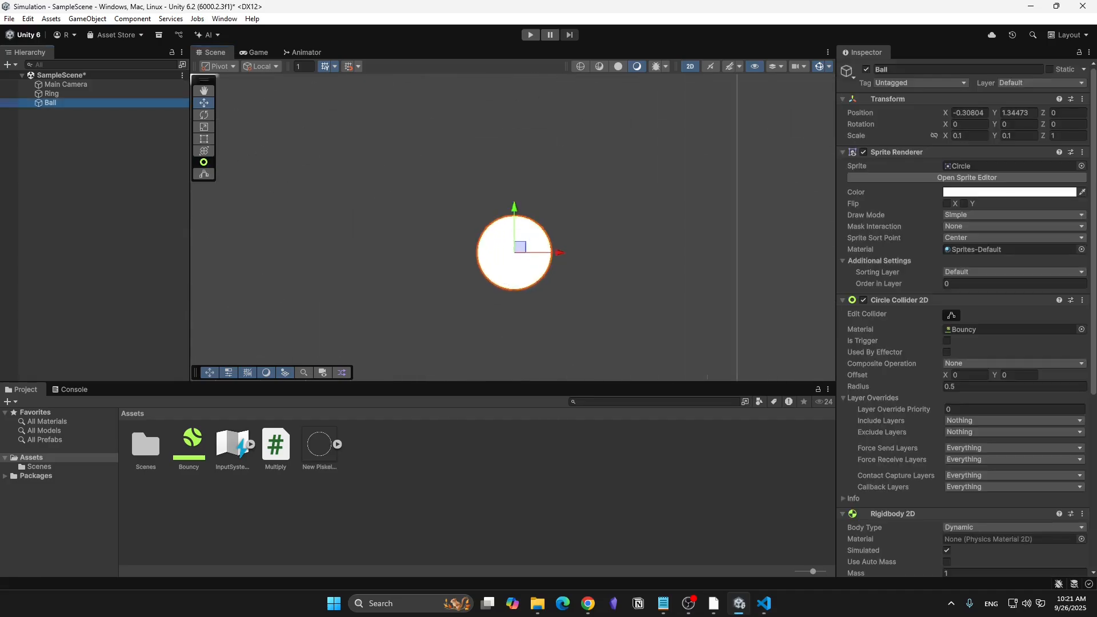
scroll(965, 314, down, 10)
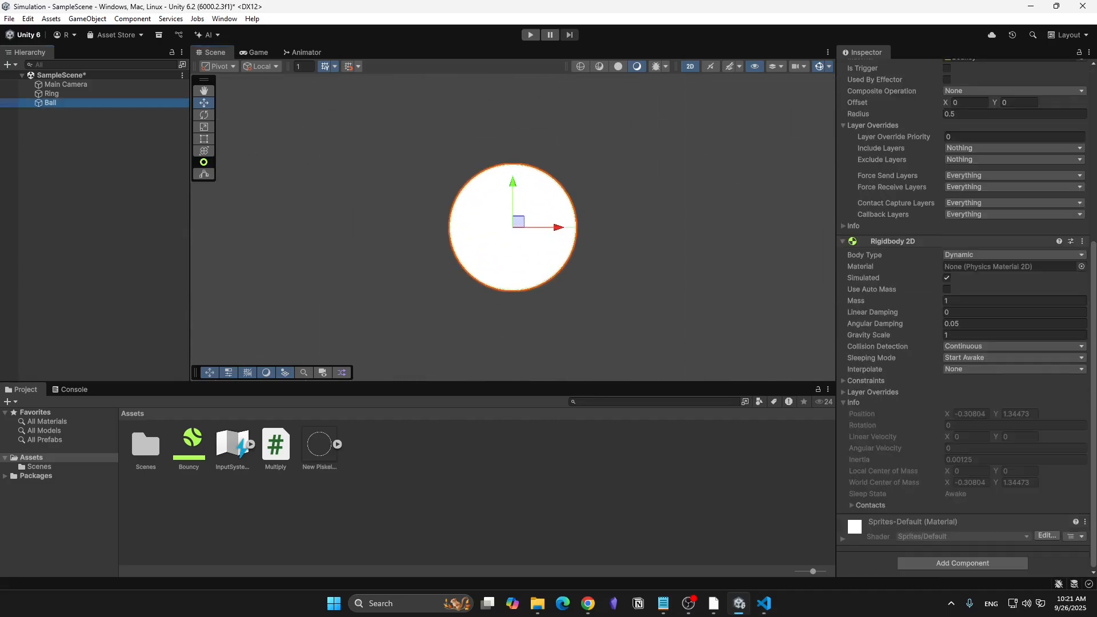
click(962, 562)
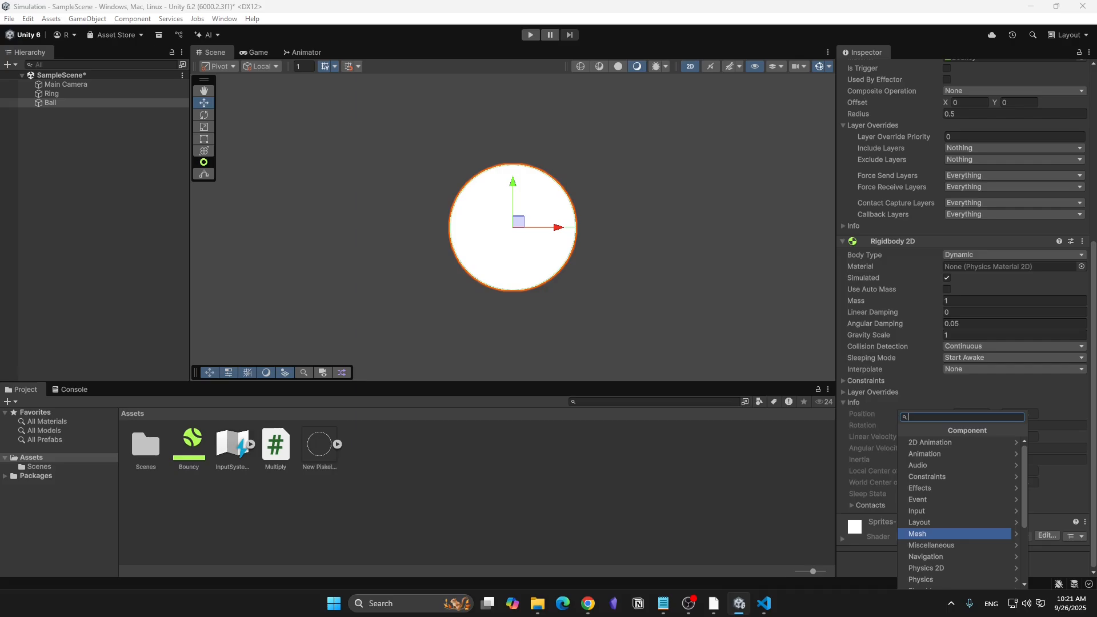
text(mu)
key(Return)
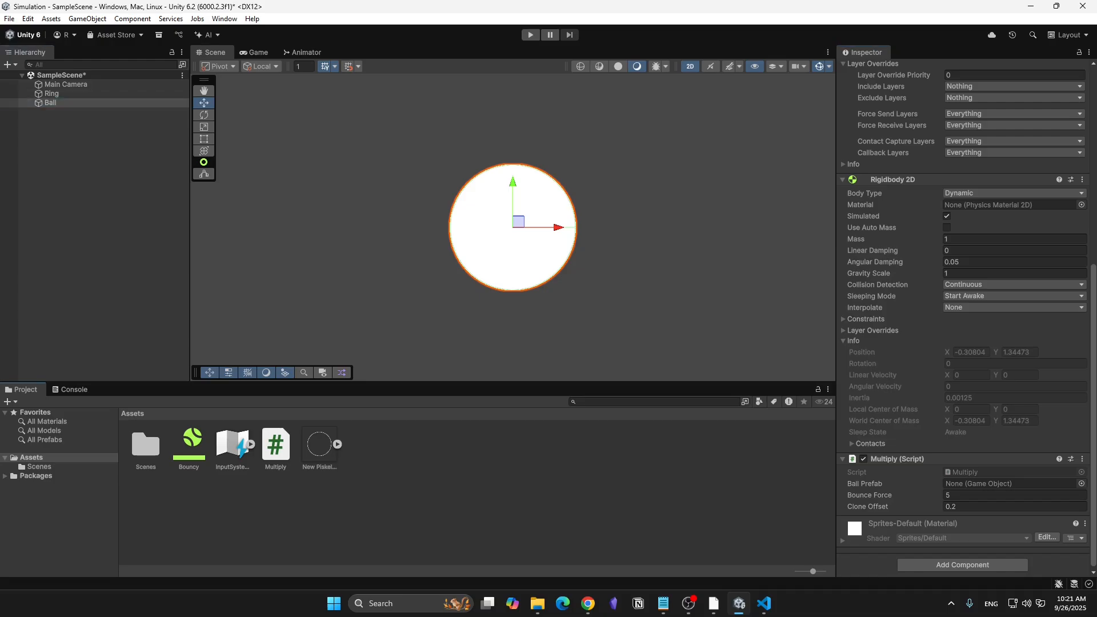
- Make a prefab of the Ball in the Assets folder and open it to its Multiply script settings
drag(50, 103, 296, 510)
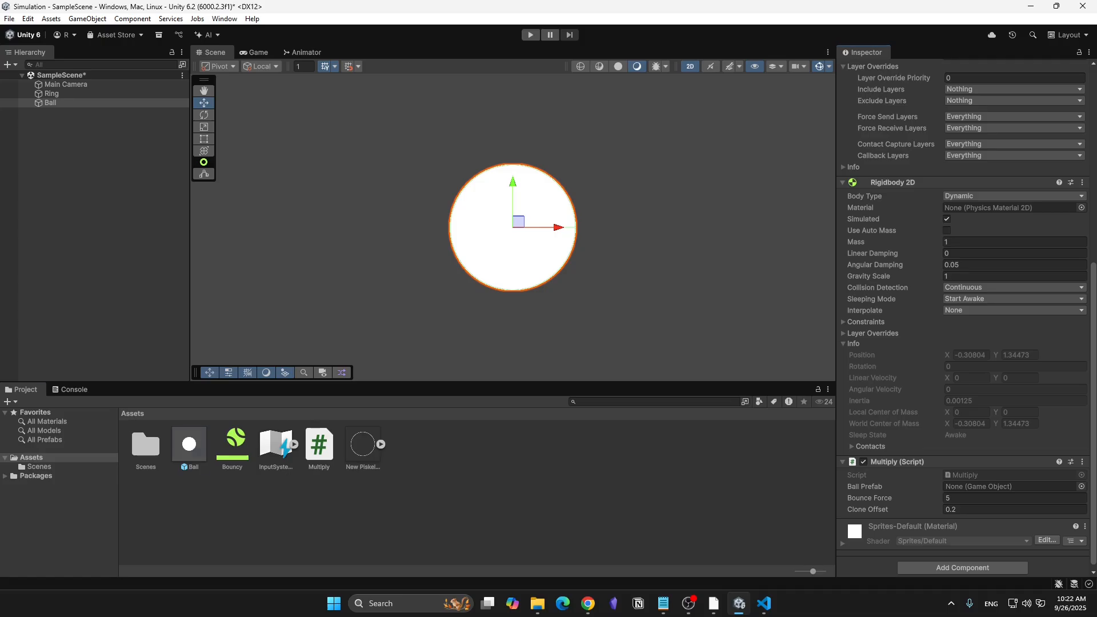
double_click(189, 445)
scroll(962, 319, down, 1)
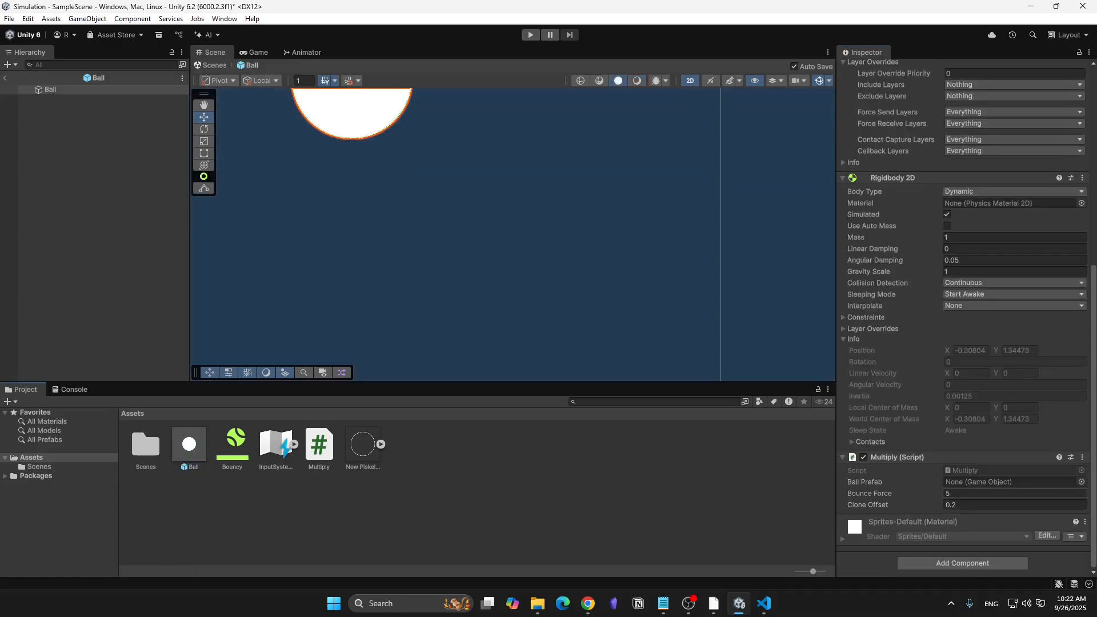
- Assign the Ball prefab to the Multiply script's Ball Prefab on both the prefab and the scene's Ball, and test-run the scene
drag(189, 444, 1005, 482)
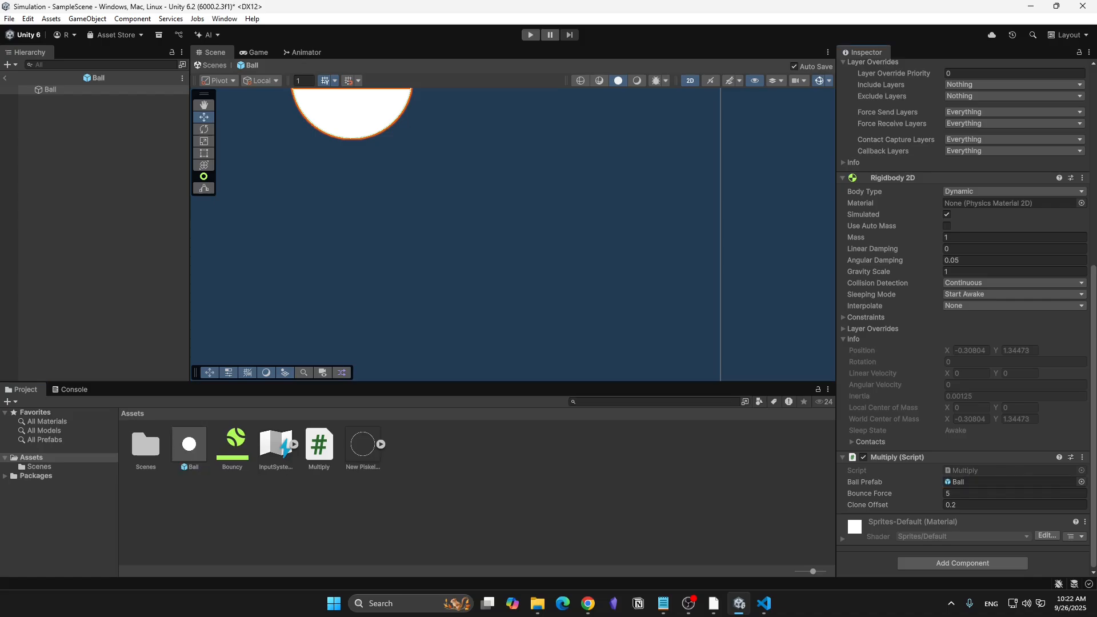
click(4, 77)
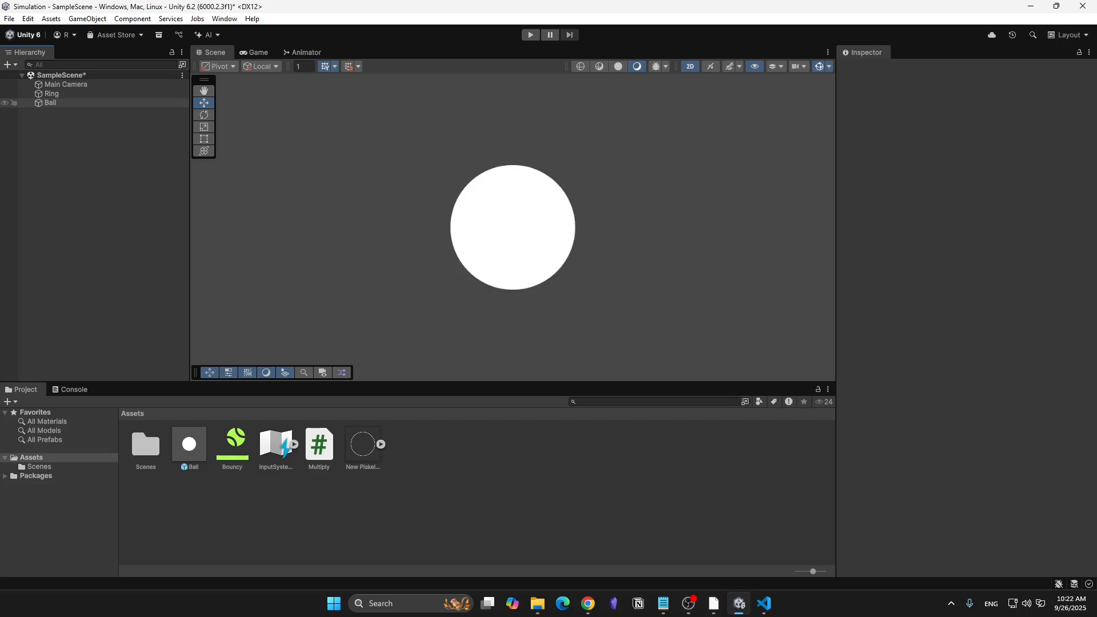
click(51, 103)
scroll(965, 314, down, 15)
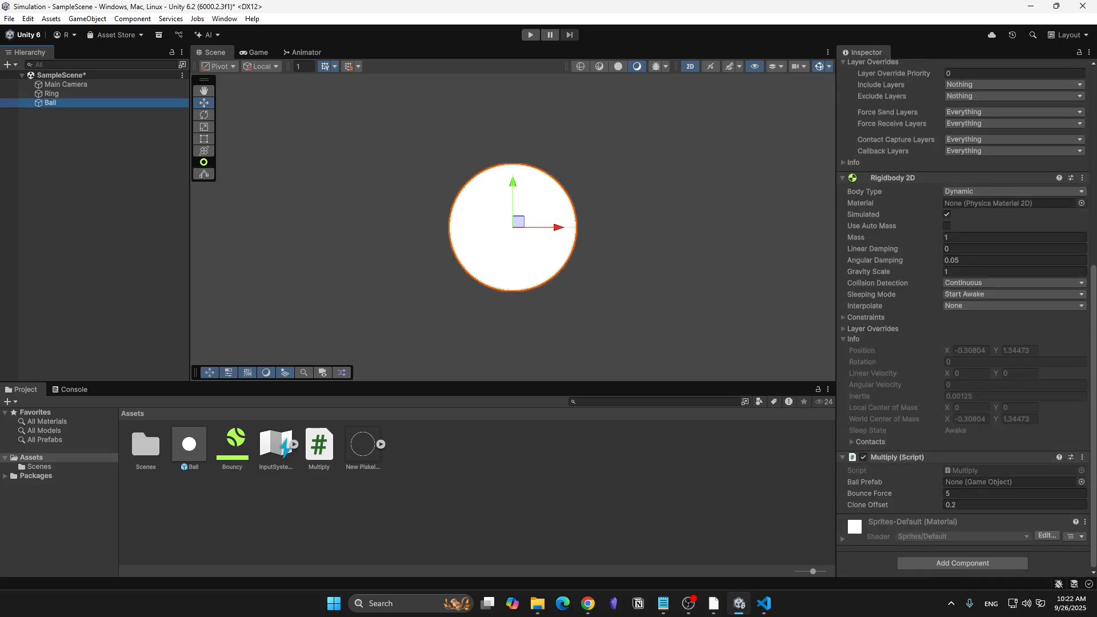
drag(189, 445, 1009, 481)
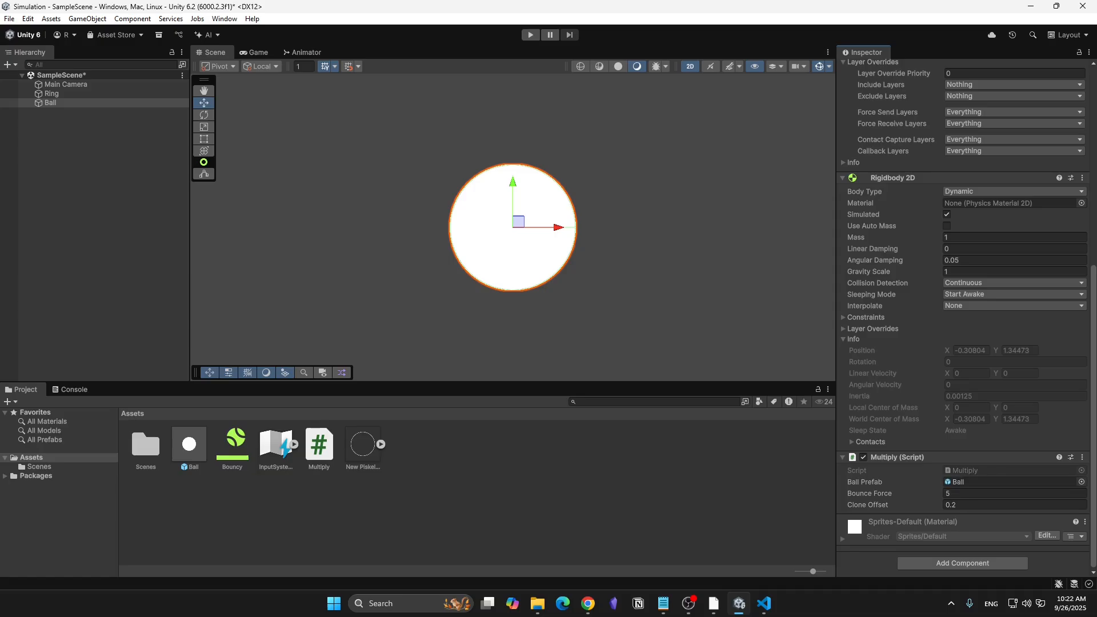
key(ctrl+p)
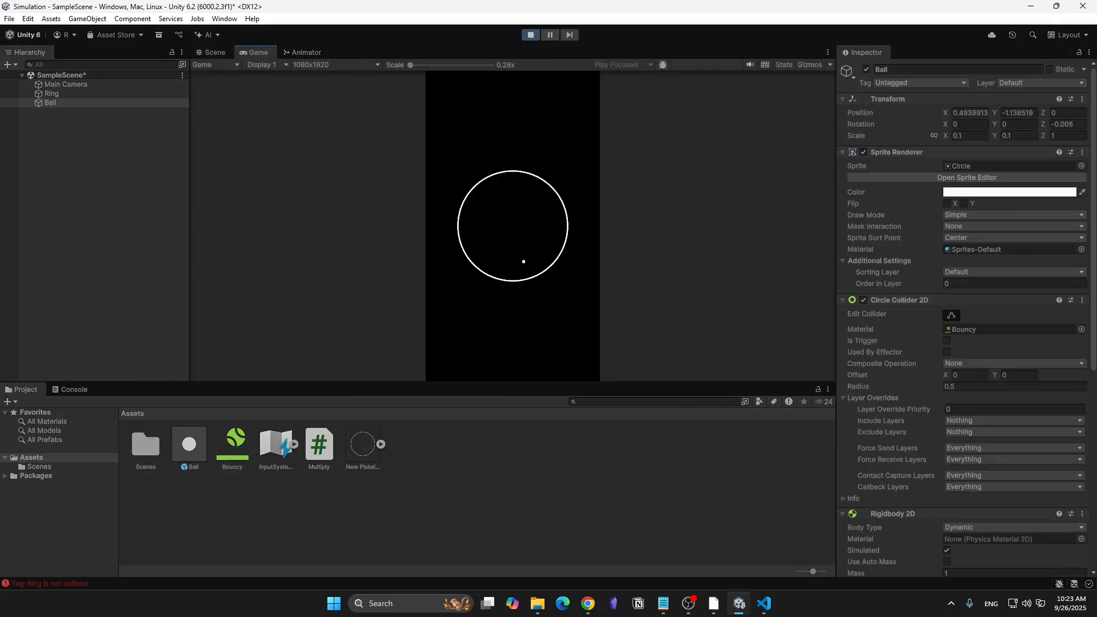
key(ctrl+p)
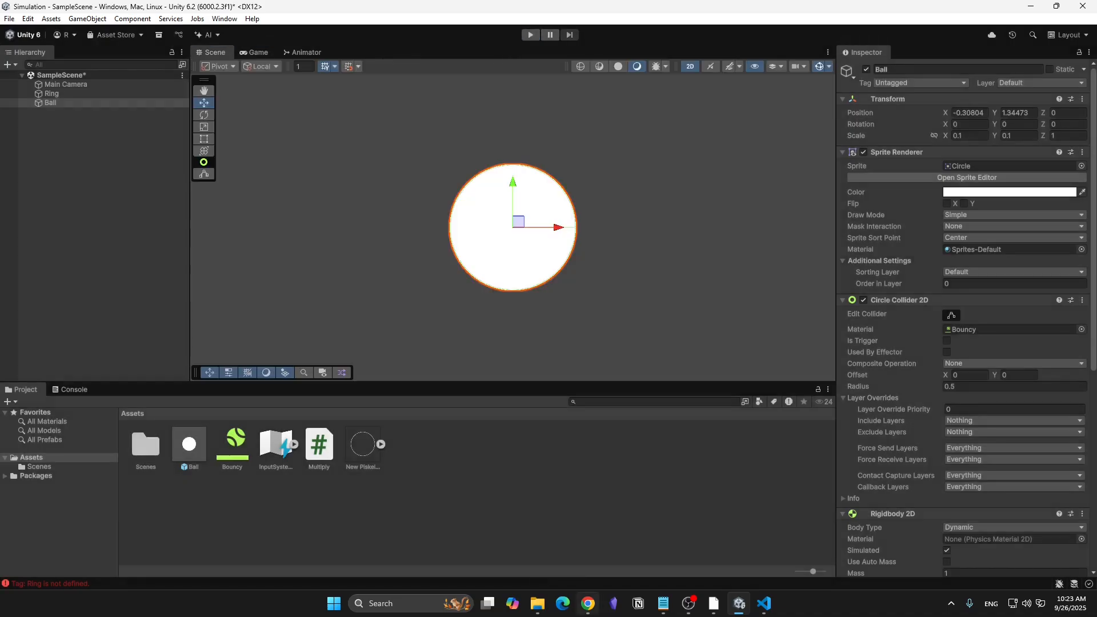
- Switch to Chrome and review the setup steps below the ChatGPT script, especially the tagging instruction for the ring
click(587, 603)
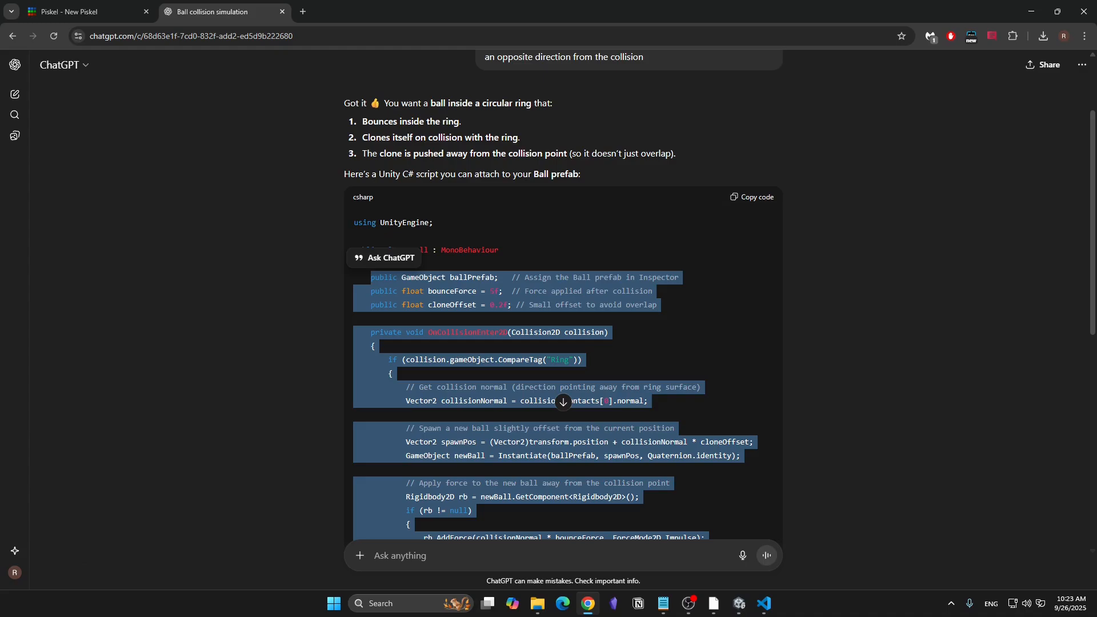
scroll(562, 320, down, 7)
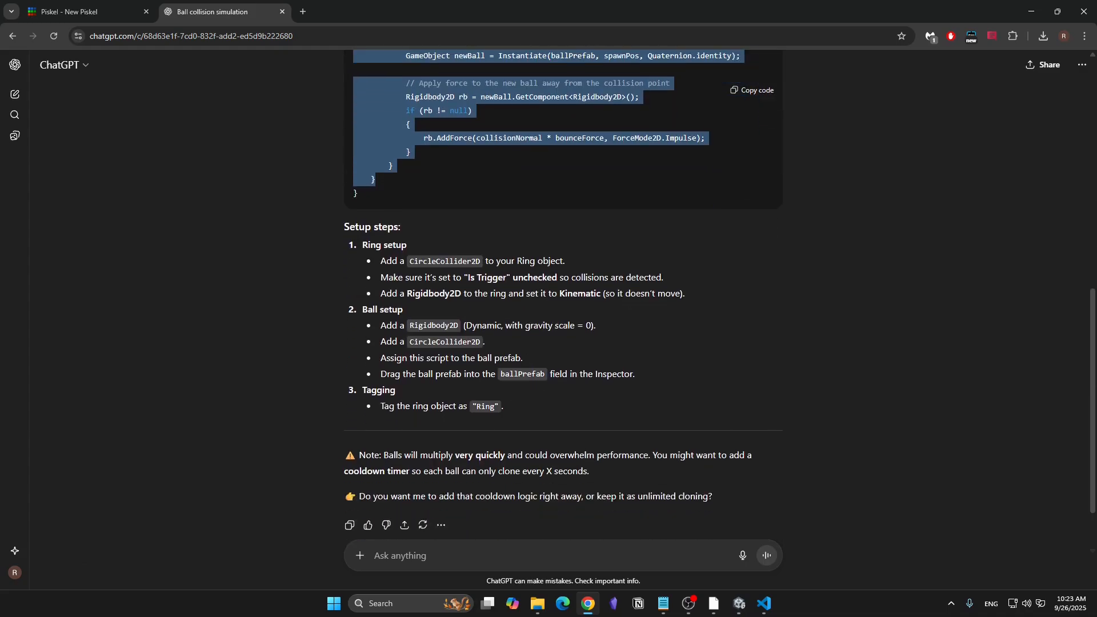
double_click(379, 390)
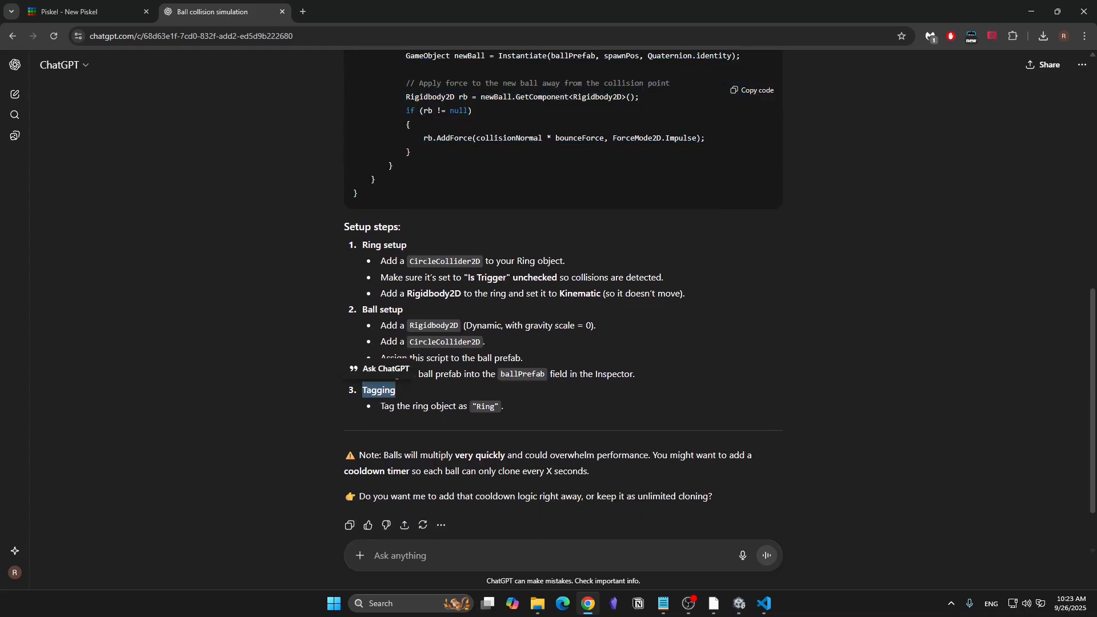
double_click(444, 406)
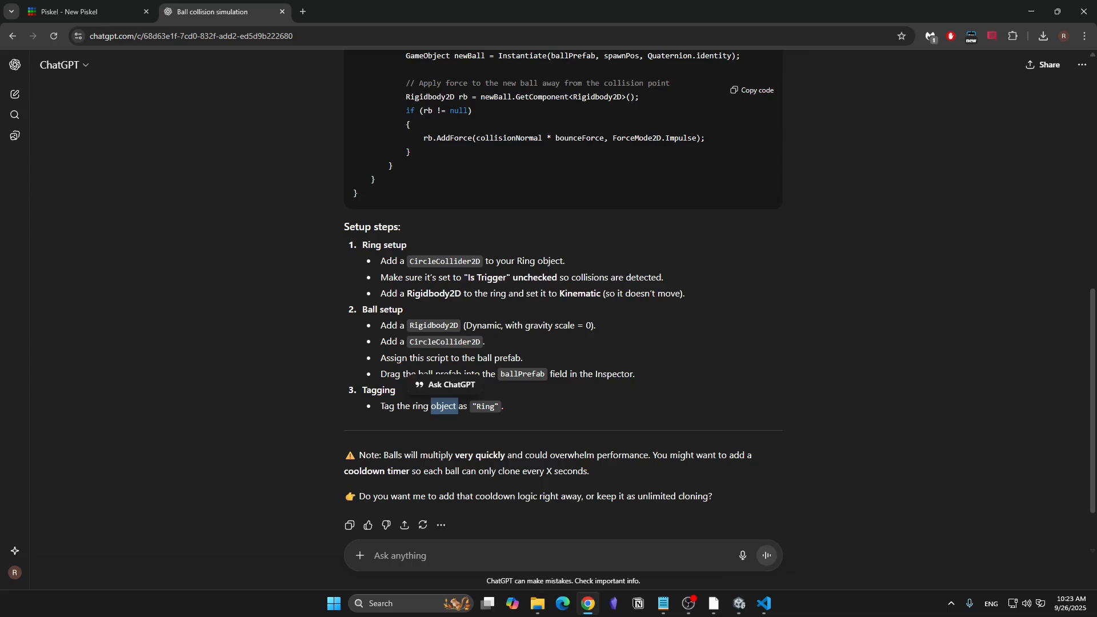
click(444, 406)
scroll(563, 320, down, 2)
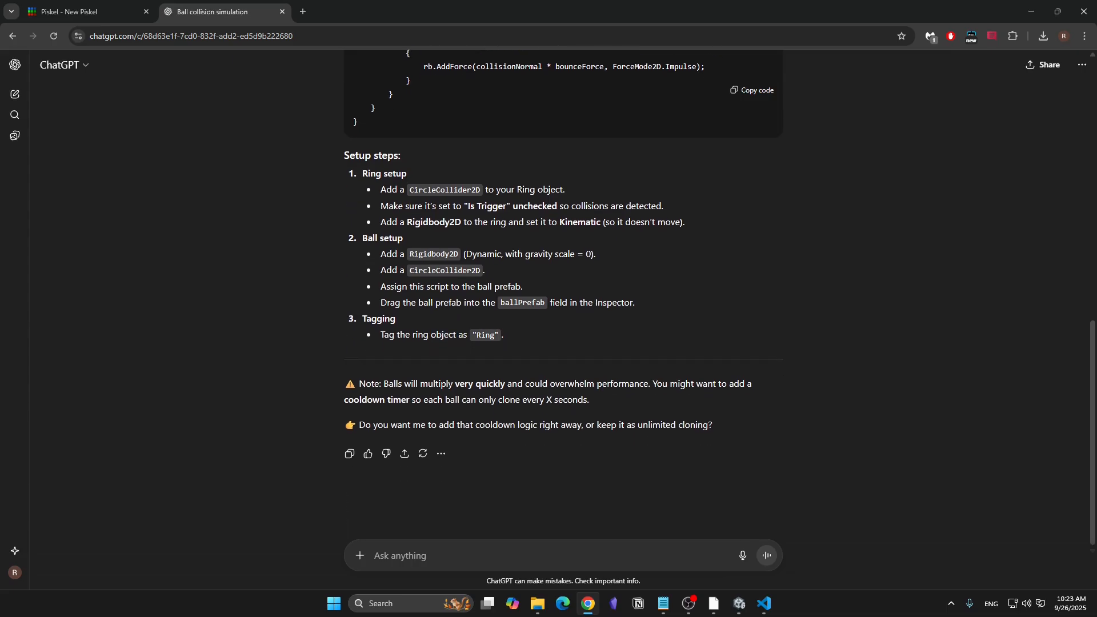
scroll(562, 319, up, 2)
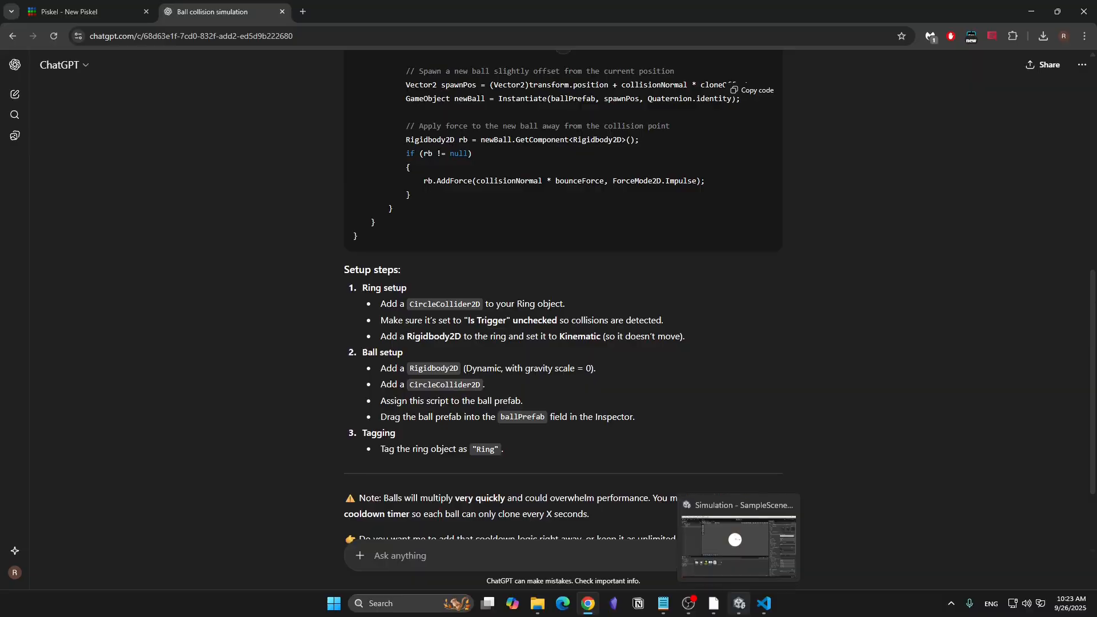
- Switch to Unity and create a new tag named "Ring" from the Ring object's tag settings
click(738, 603)
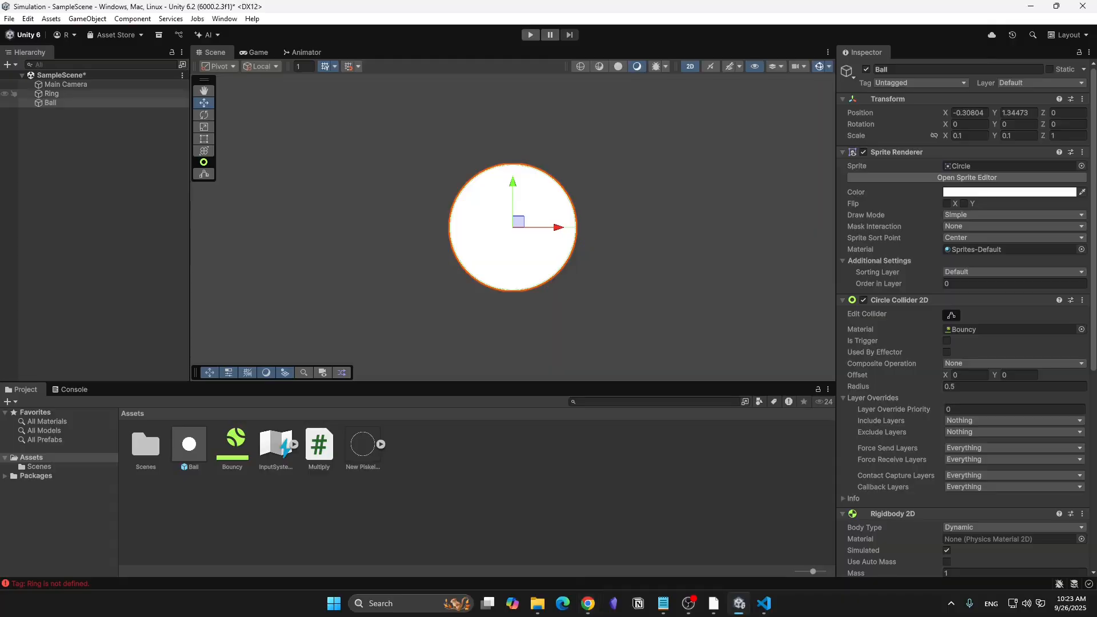
click(51, 93)
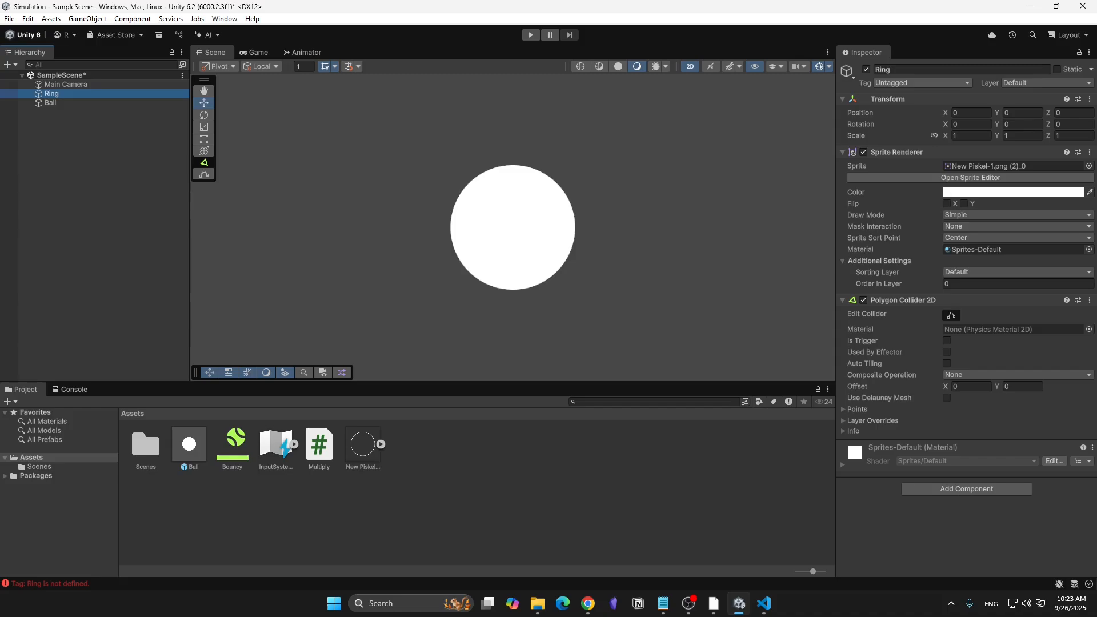
click(921, 83)
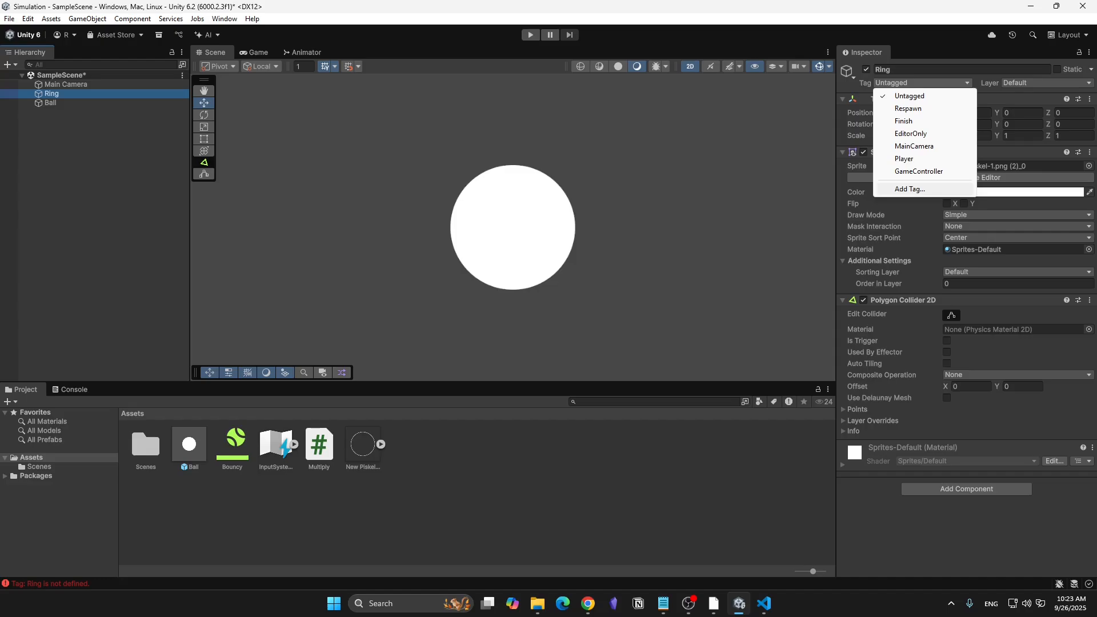
click(909, 189)
click(1064, 127)
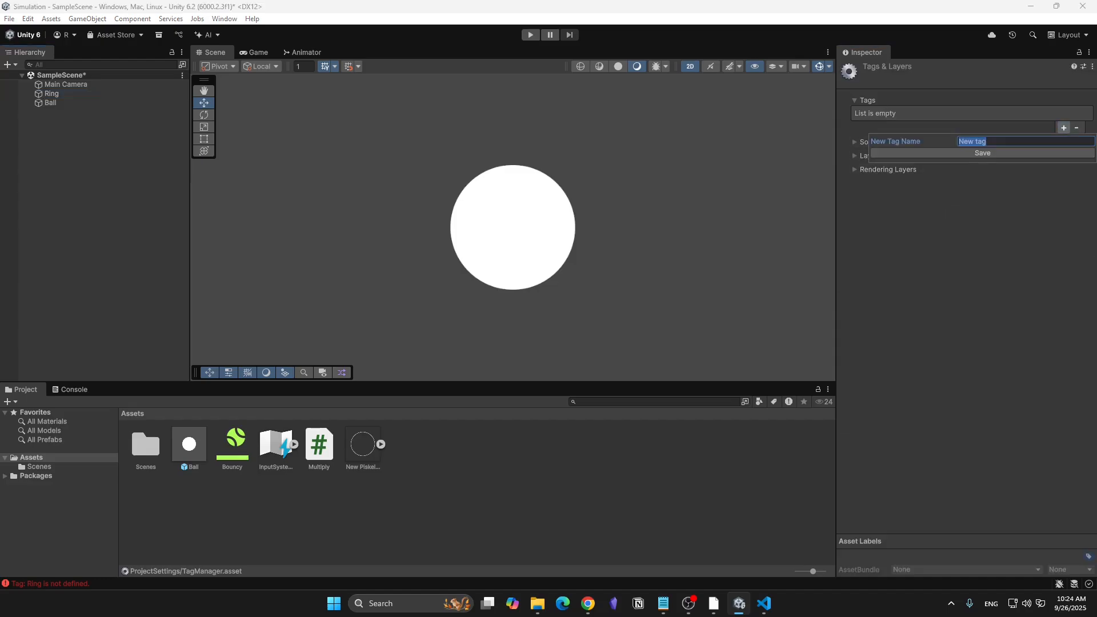
text(Ring)
key(Return)
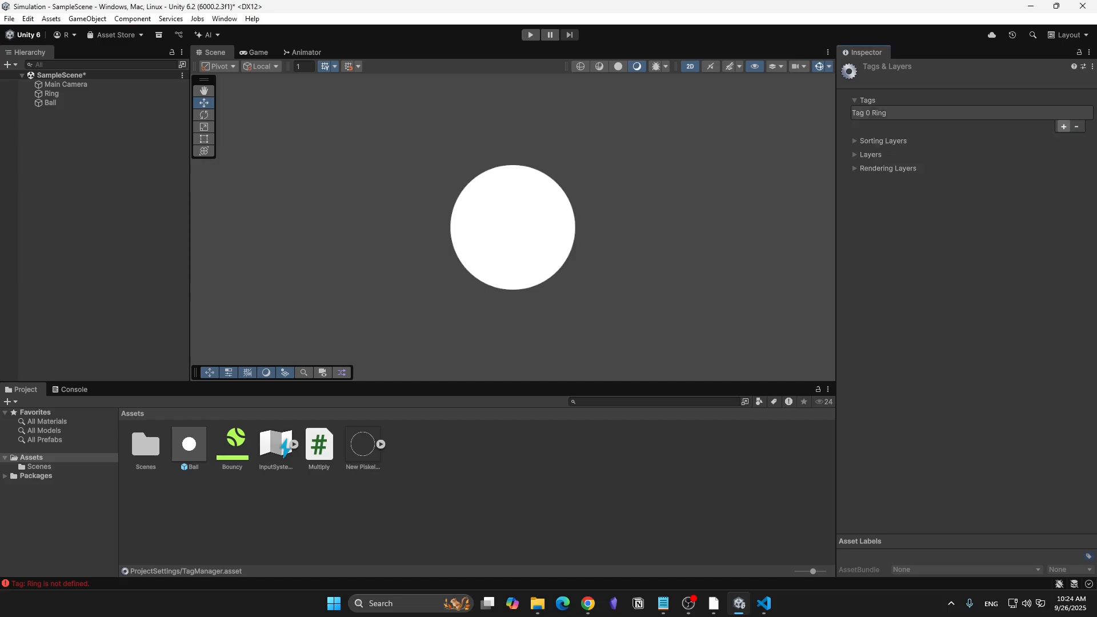
- Assign the Ring tag to the Ring object and test-run the simulation to check the ball's multiplication
click(51, 93)
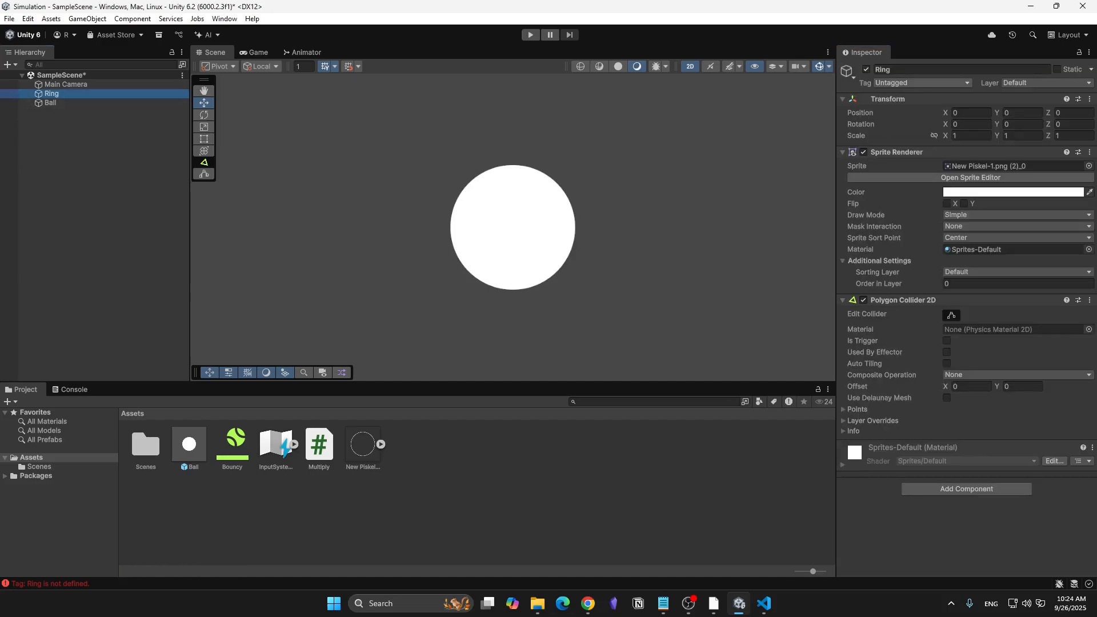
click(920, 83)
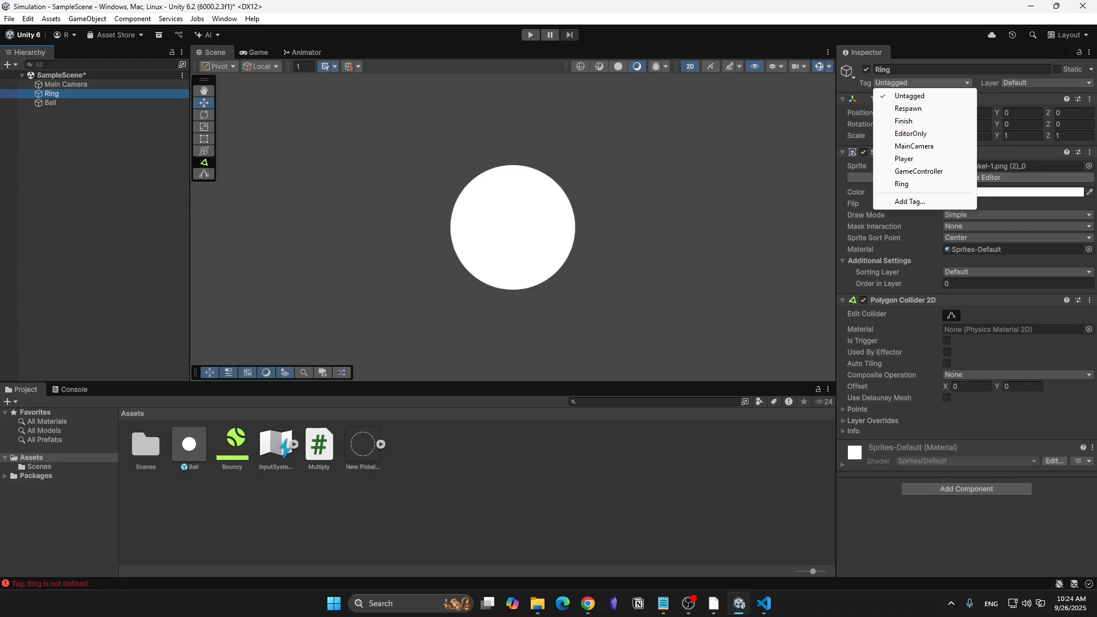
click(901, 183)
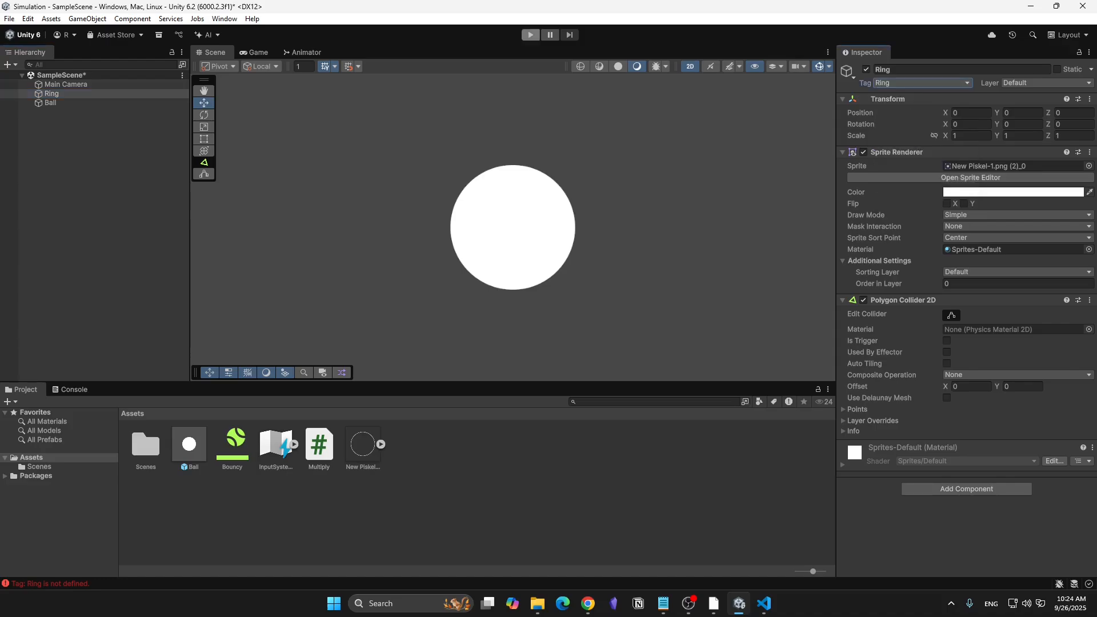
click(529, 35)
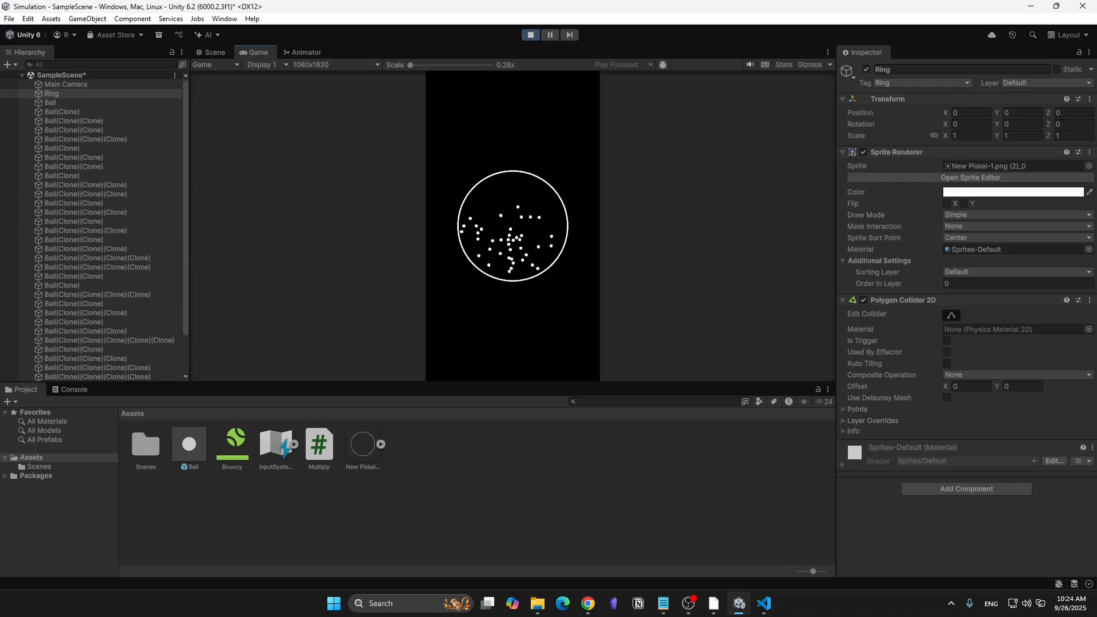
key(ctrl+p)
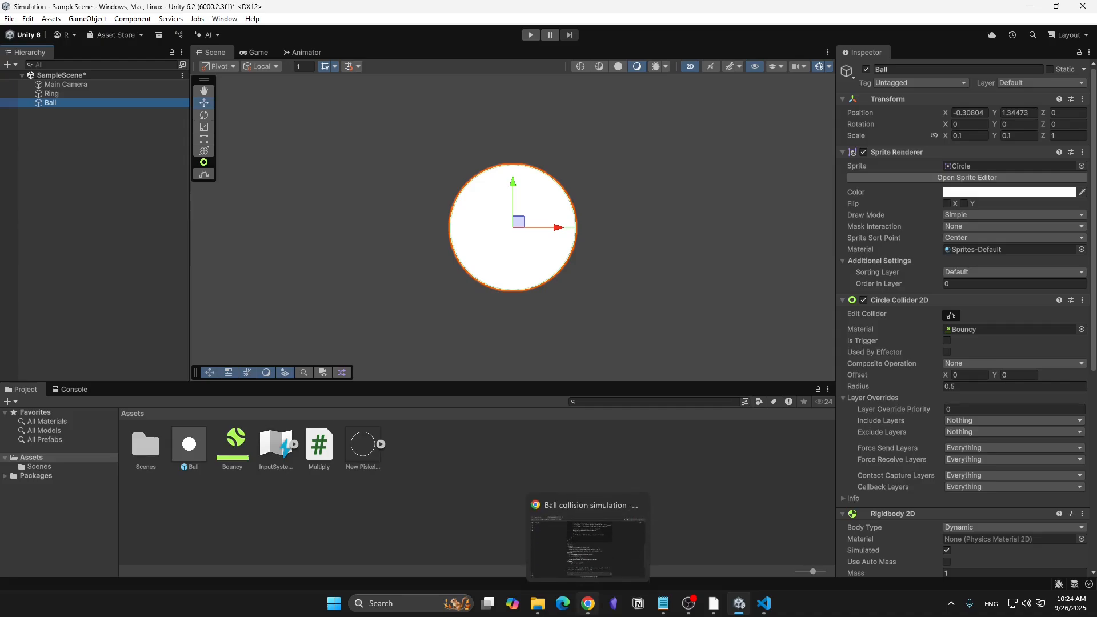
- Ask ChatGPT in Chrome: "I want to set a limit to the number of balls generated to avoid crashing. Let's say we want a limit of 100 balls"
click(588, 603)
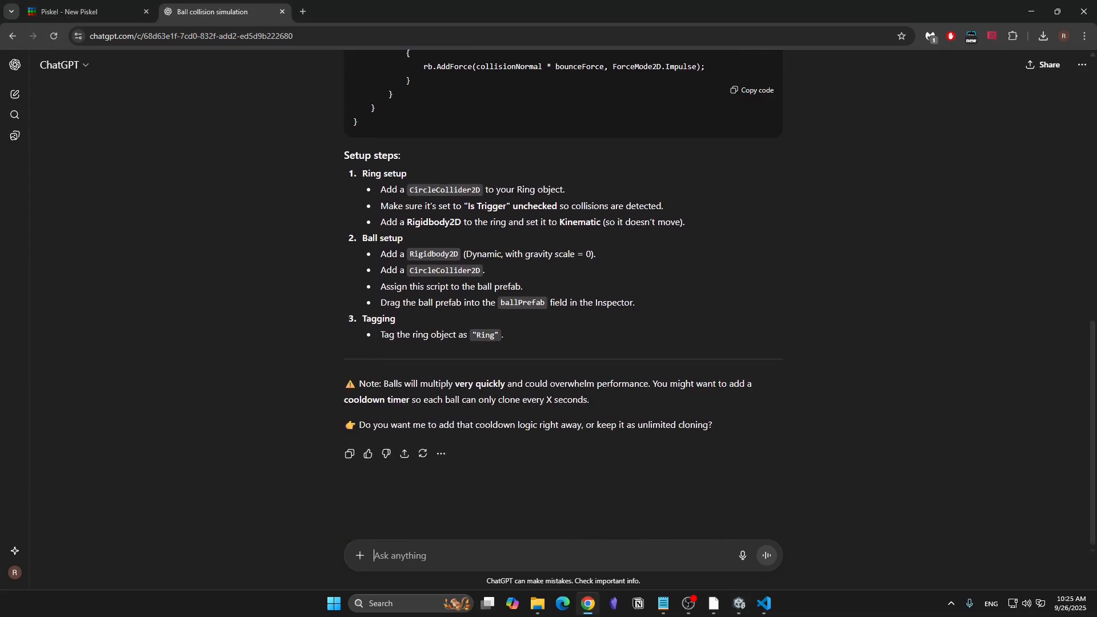
text(I want)
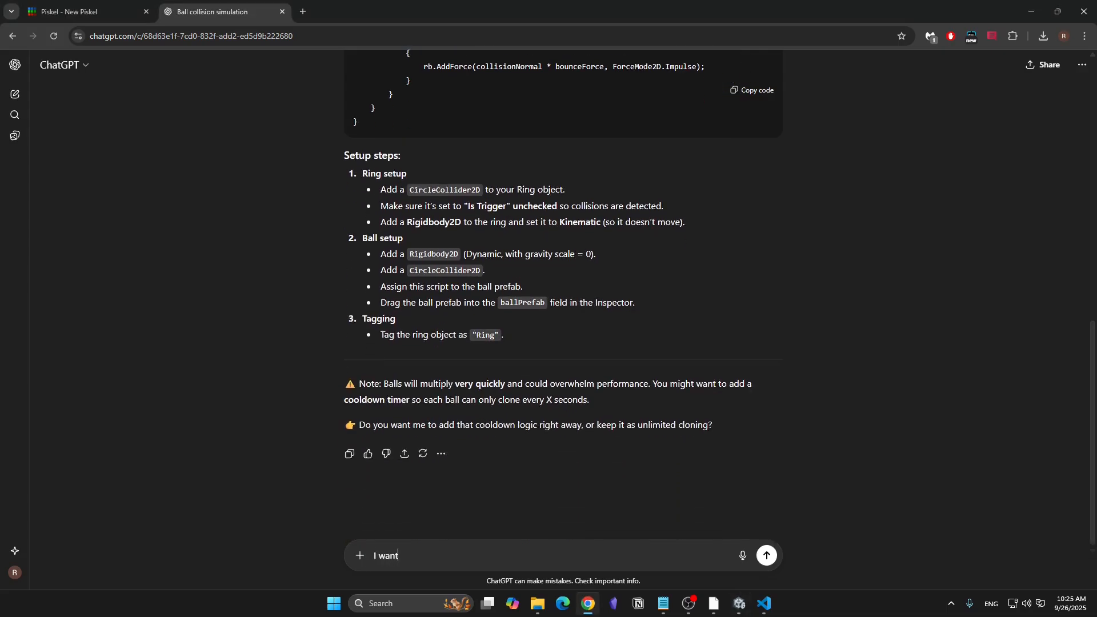
text( to set a limit to the number of balls generated )
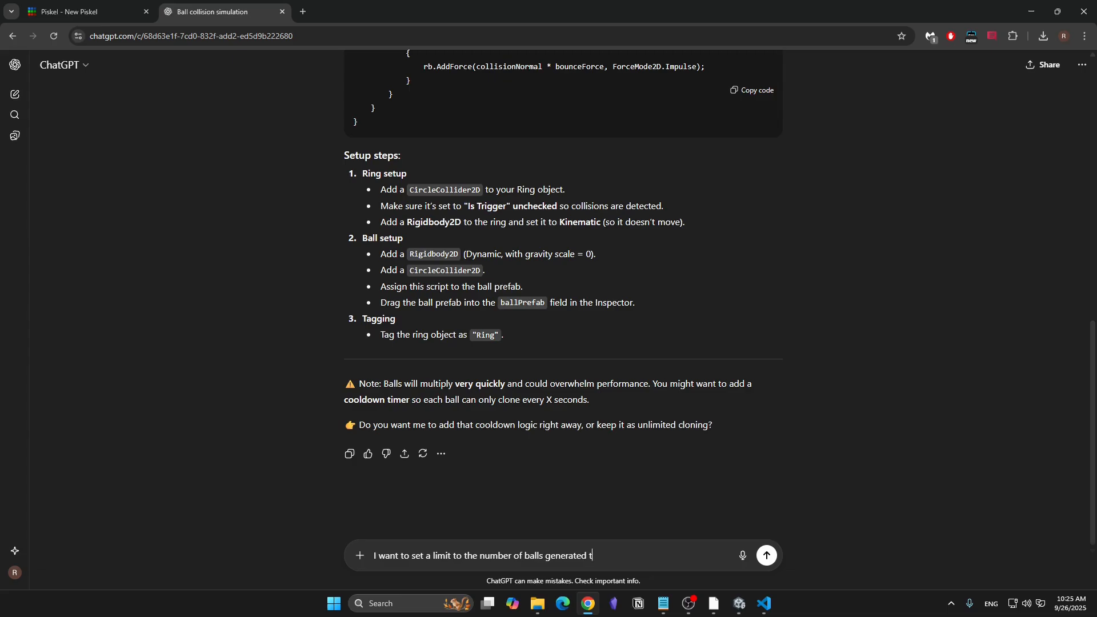
text(to avoid crashing. Let's say we want a l)
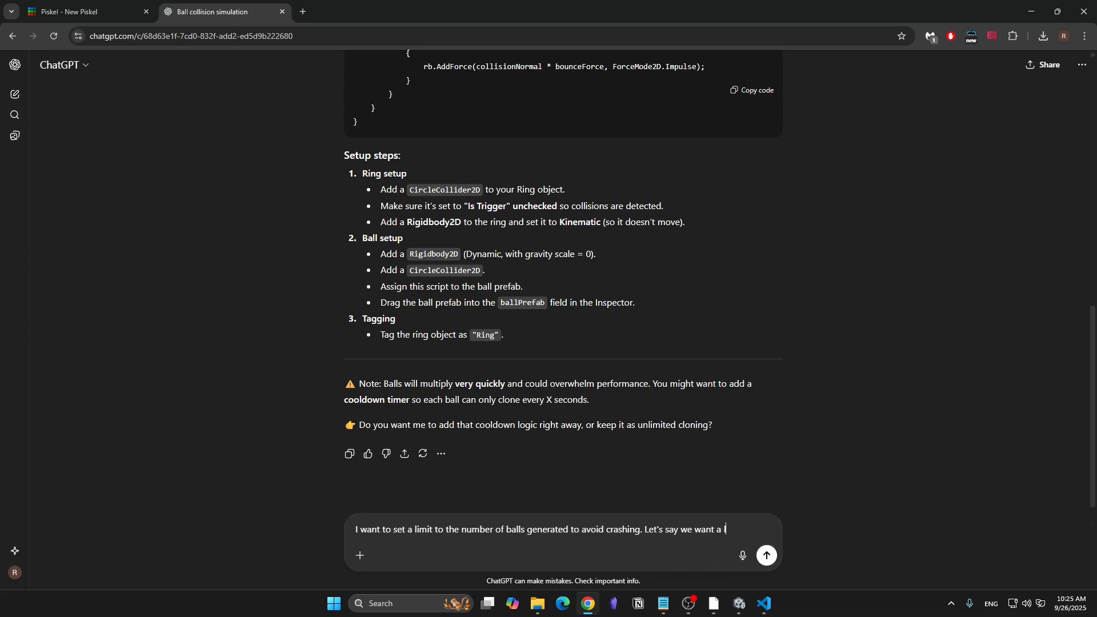
text(imit of 100 b)
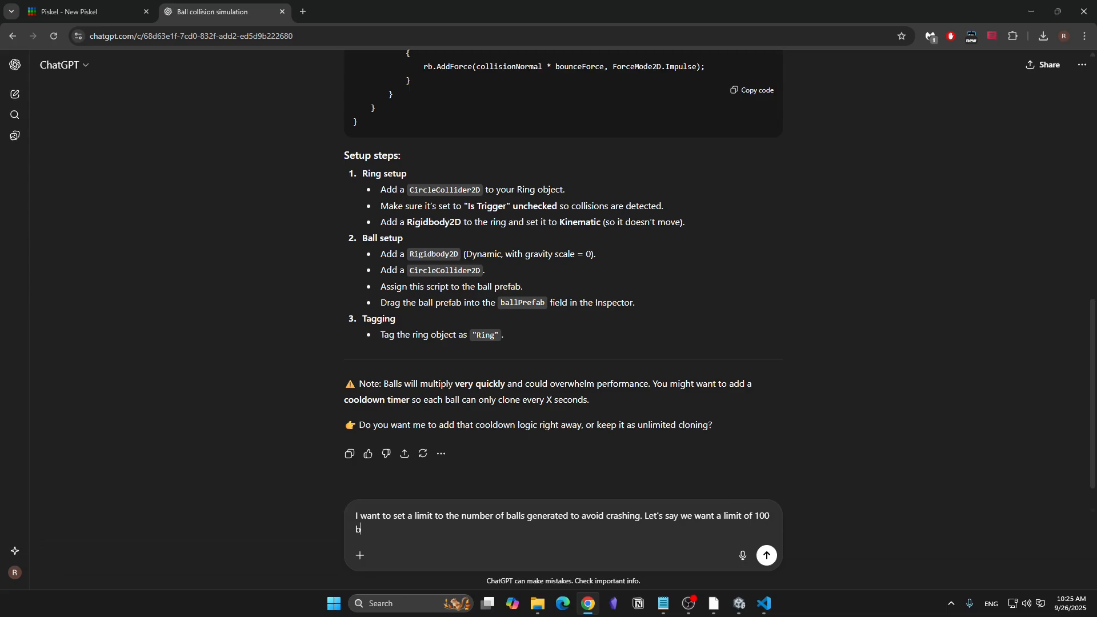
text(alls)
key(Return)
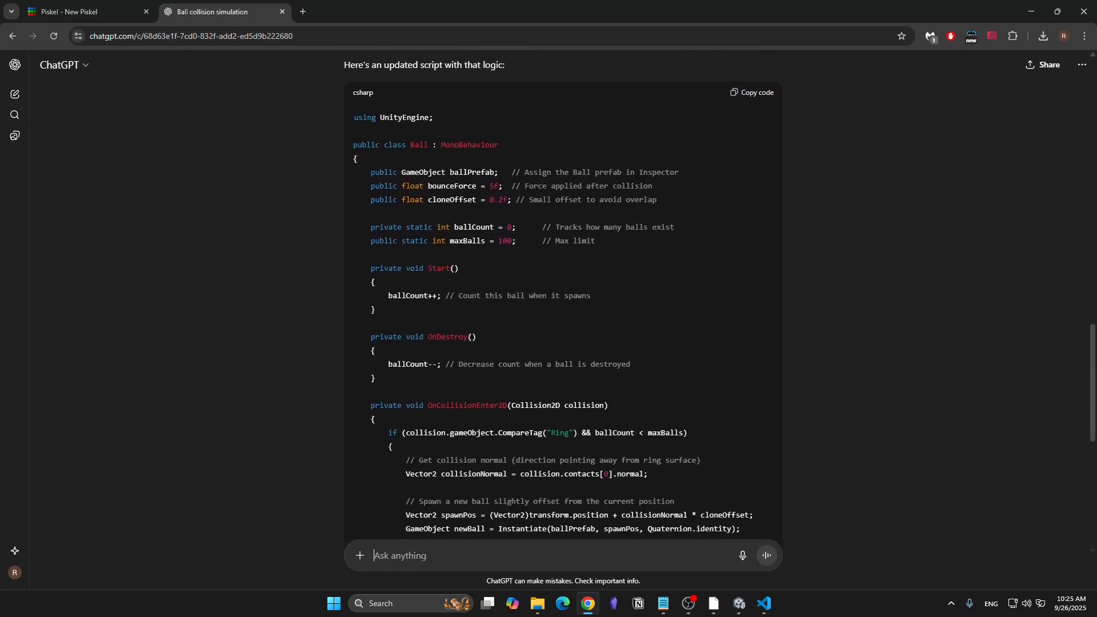
- Copy the updated class body with the 100-ball limit over the existing one in Multiply.cs in Visual Studio Code, and save the script
drag(370, 172, 375, 423)
key(ctrl+c)
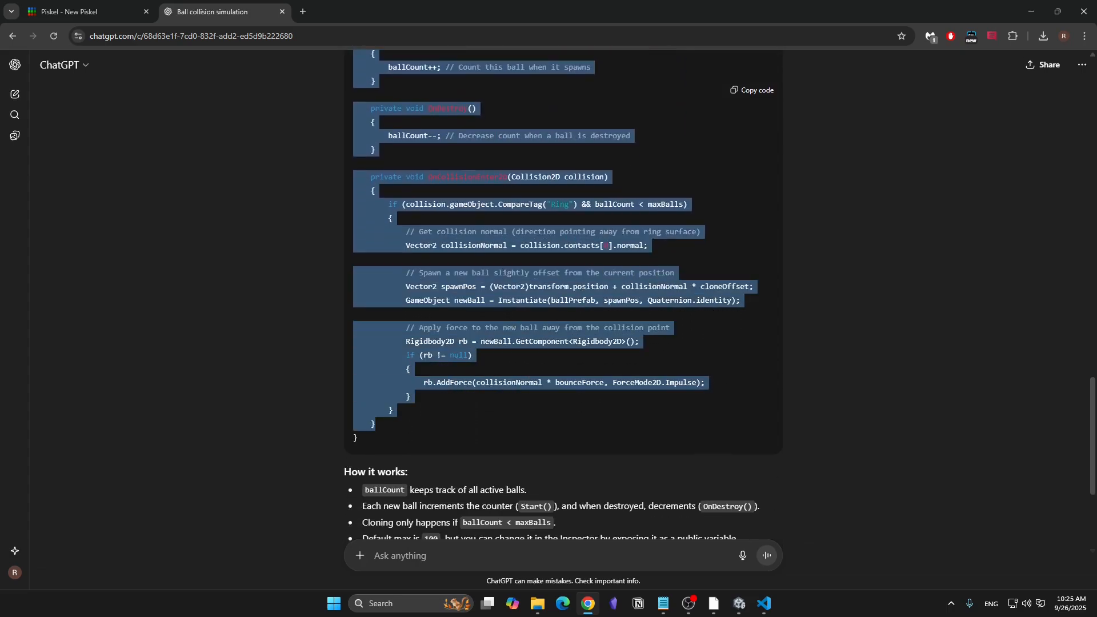
key(alt+Tab)
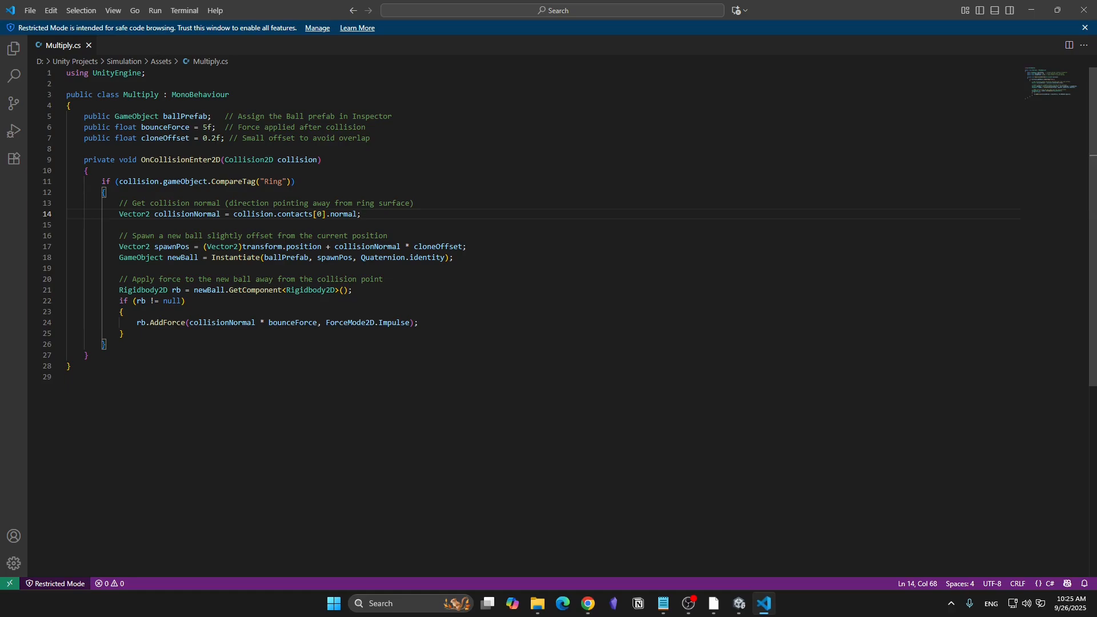
drag(89, 354, 84, 116)
key(ctrl+v)
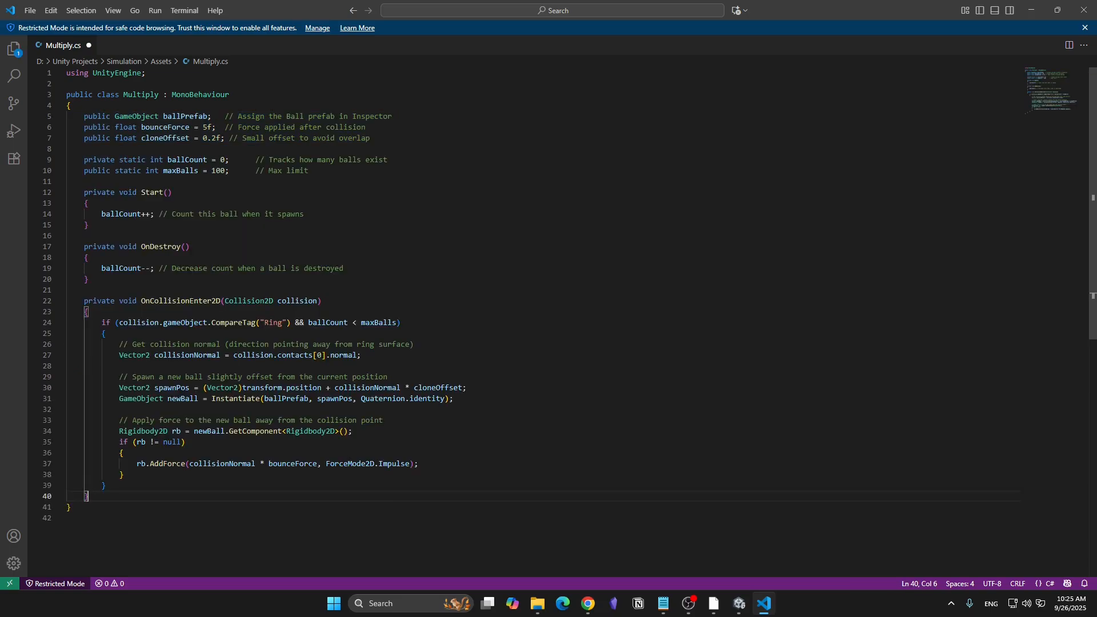
key(ctrl+s)
- Switch to Unity, run the simulation and examine the list of cloned balls in the scene to check the limit
click(739, 603)
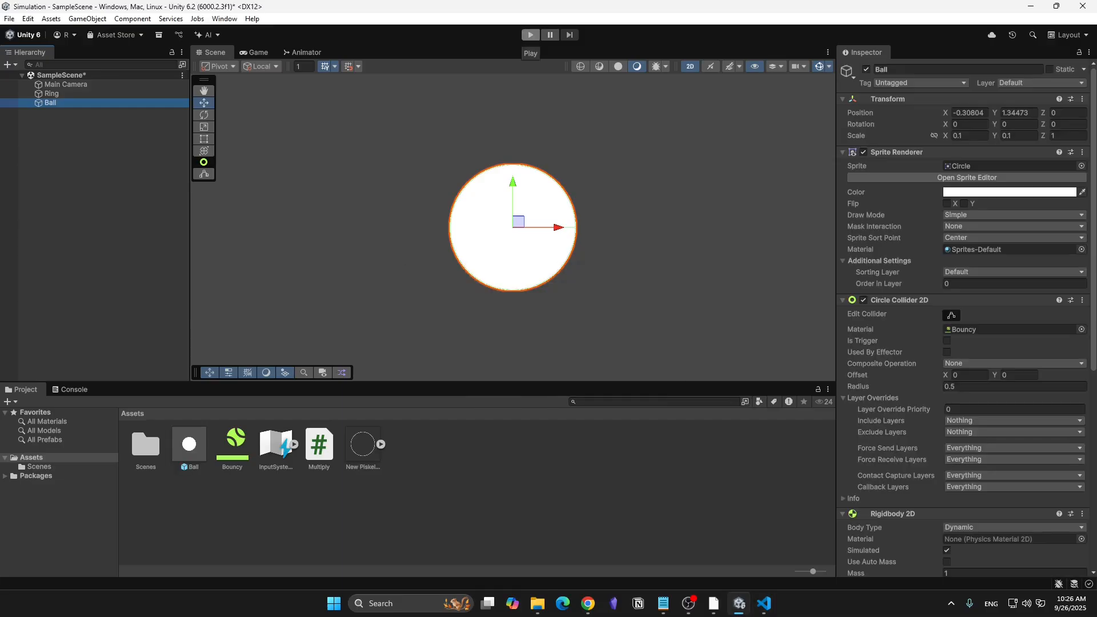
click(530, 35)
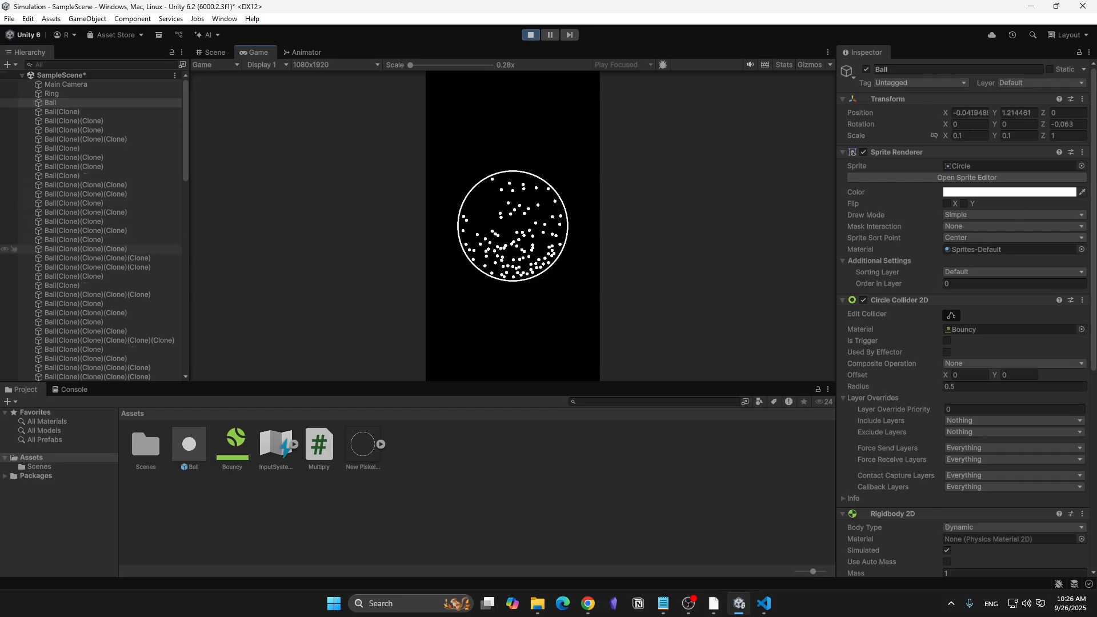
scroll(92, 249, down, 15)
scroll(91, 358, up, 17)
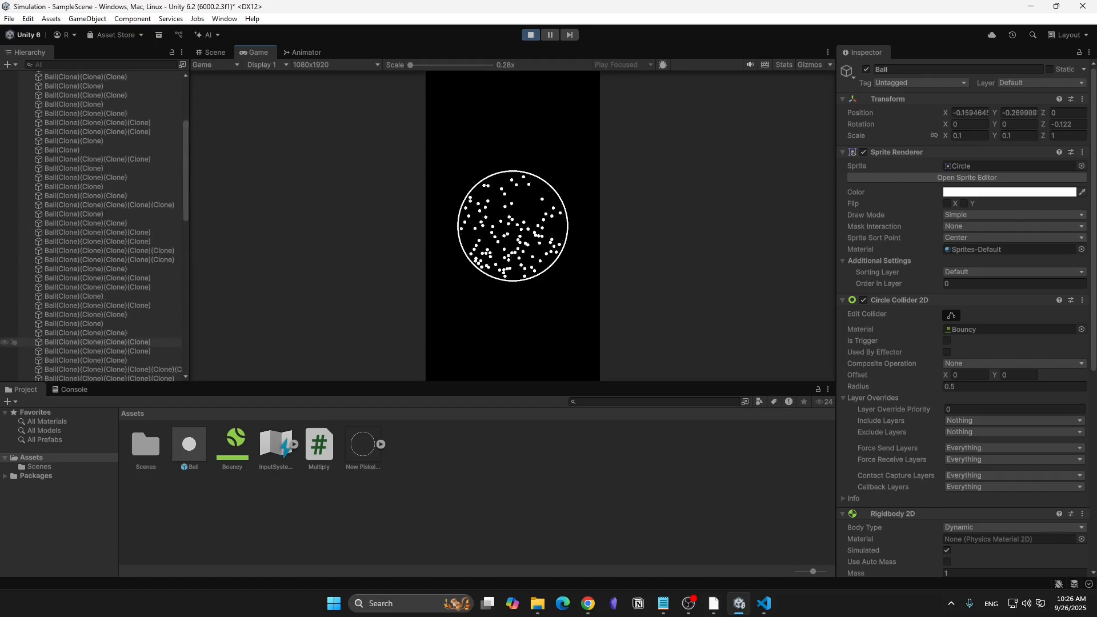
scroll(91, 276, down, 15)
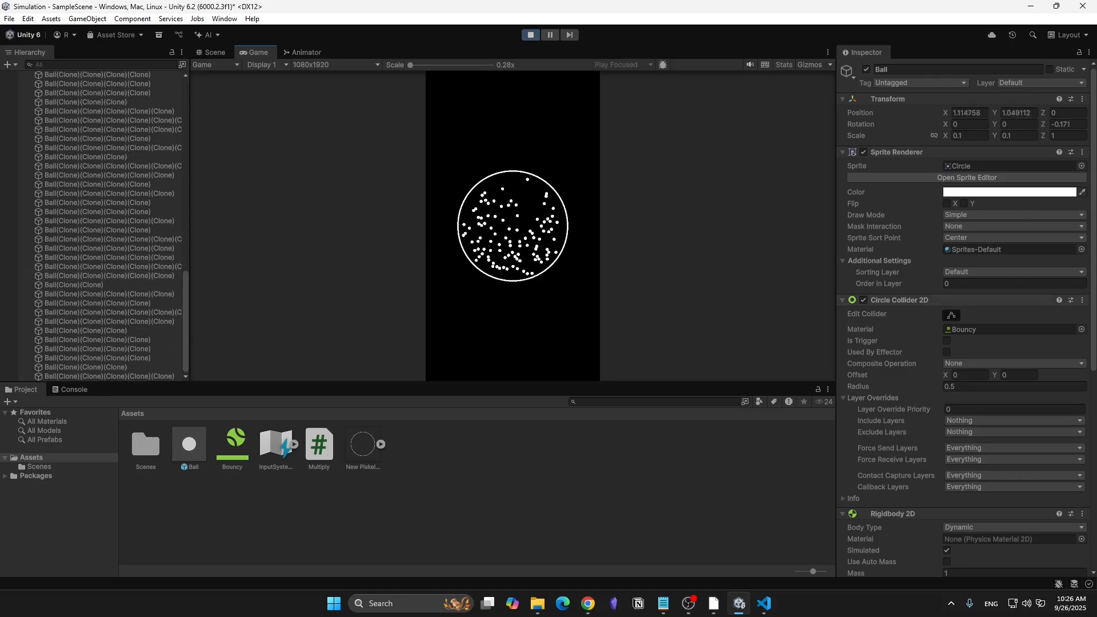